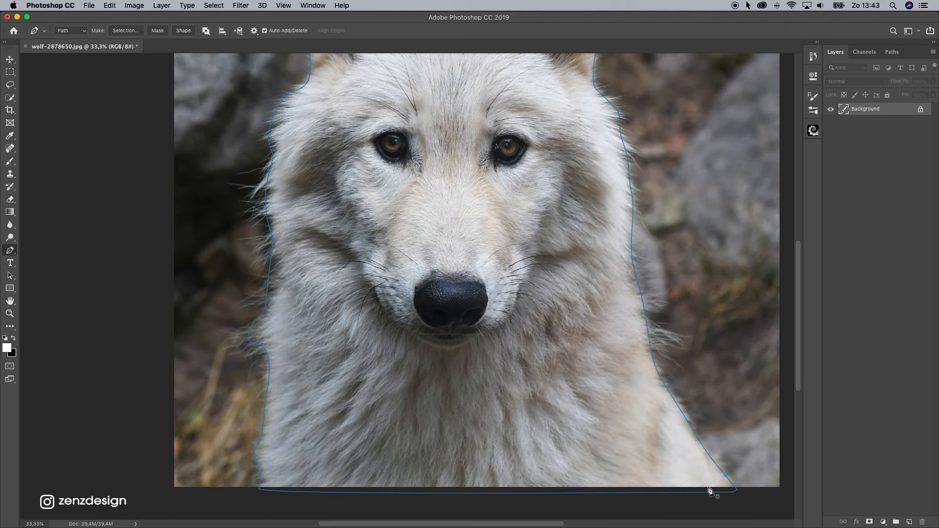
# - Convert the path around the wolf into a selection with a 1-pixel feather and mask out the photo's background
pyautogui.rightClick(709, 492)
pyautogui.click(631, 470)
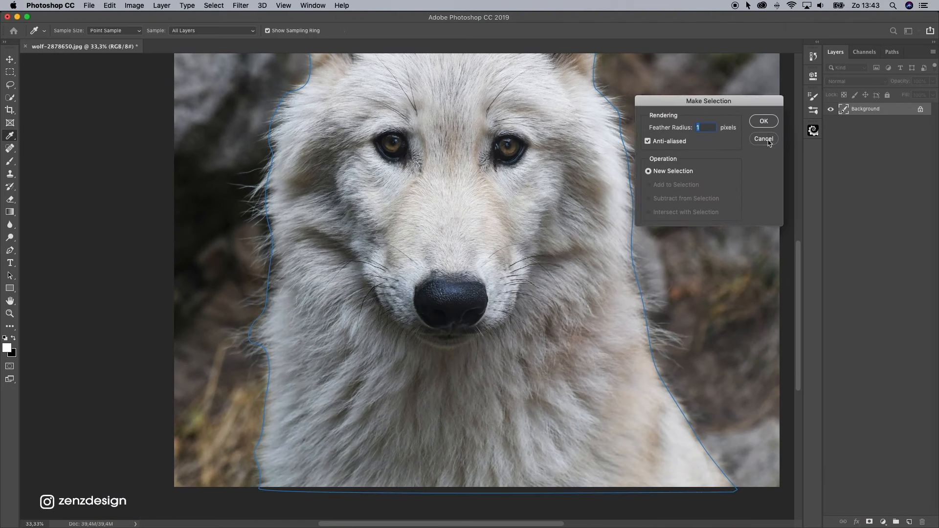
pyautogui.press('Return')
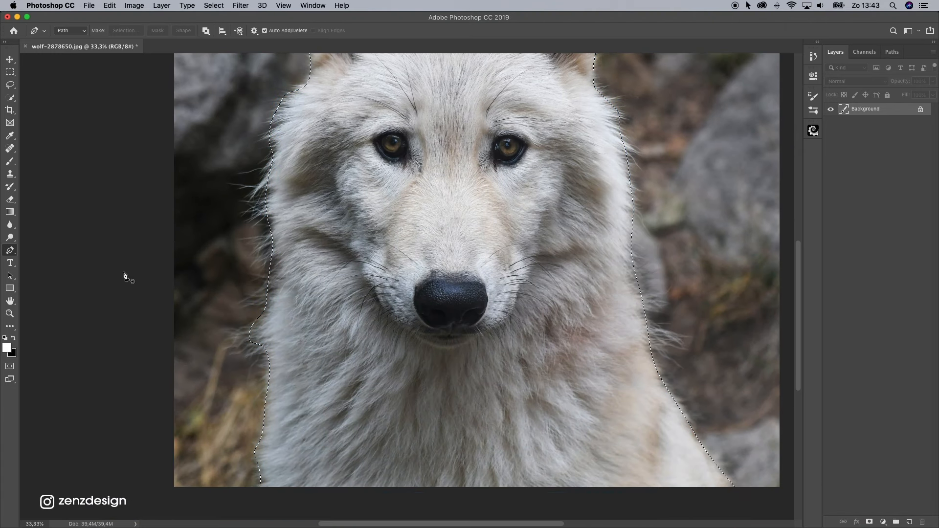
pyautogui.click(13, 338)
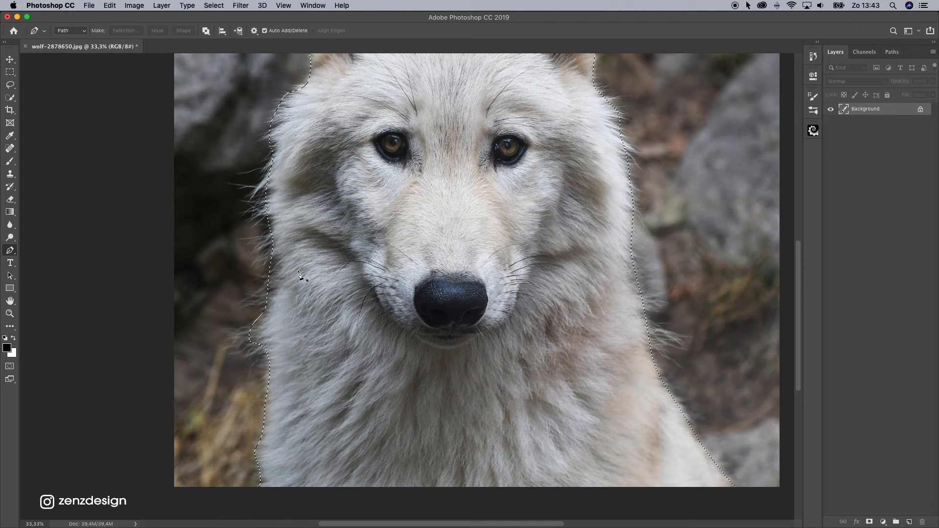
pyautogui.click(870, 521)
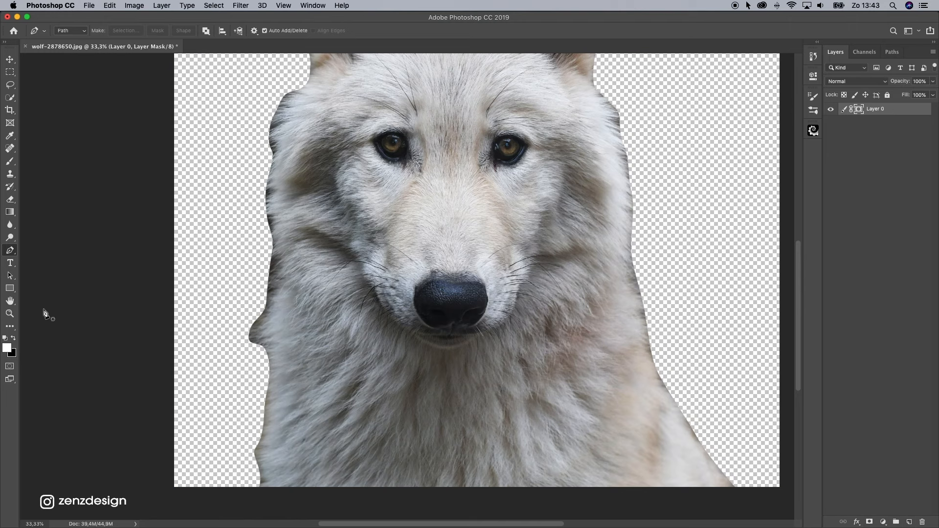
# - Create a new blank document 2160 pixels wide and 2700 pixels high with a white background
pyautogui.click(10, 314)
pyautogui.moveTo(397, 185); pyautogui.dragTo(388, 190)
pyautogui.keyDown('alt'); pyautogui.click(401, 215); pyautogui.keyUp('alt')
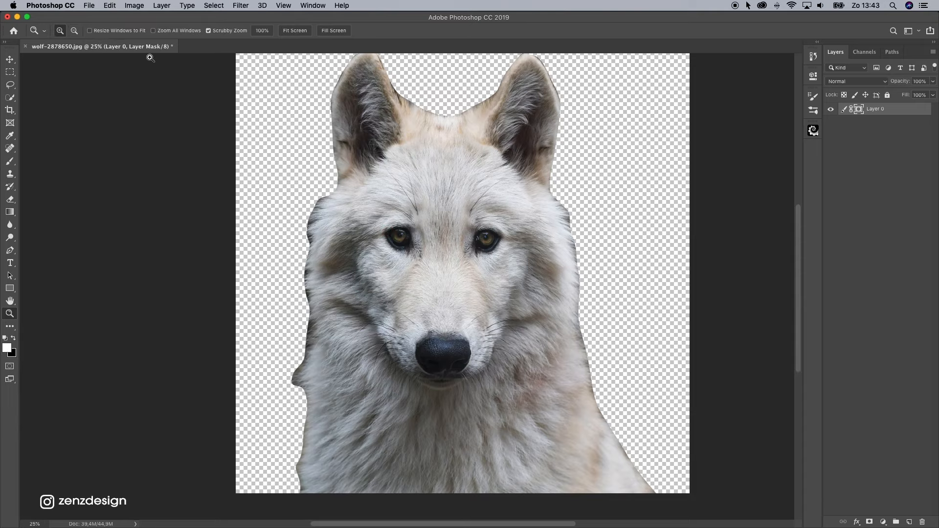
pyautogui.press('v')
pyautogui.press('super+n')
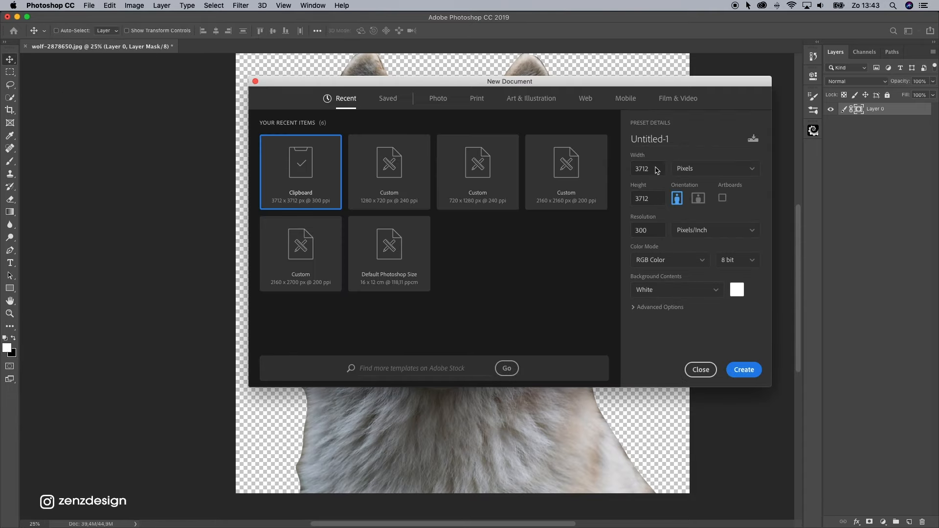
pyautogui.write('2160')
pyautogui.press('Tab')
pyautogui.write('27')
pyautogui.click(742, 375)
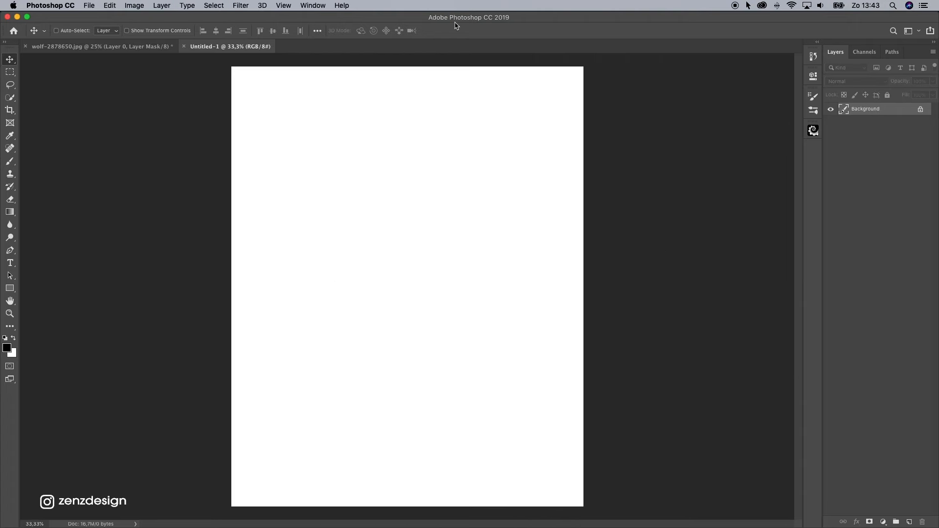
# - Copy the masked wolf from wolf-2878650.jpg into the new document as its own layer
pyautogui.click(123, 47)
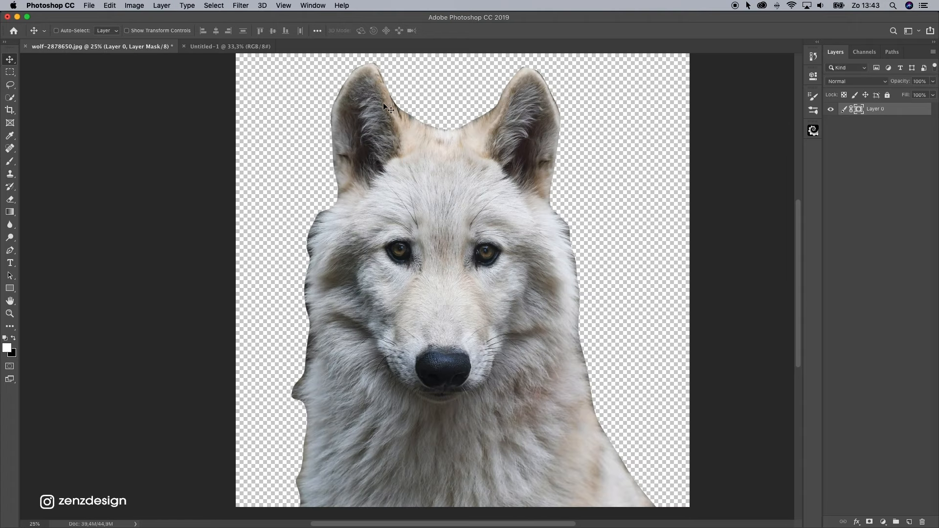
pyautogui.moveTo(383, 102); pyautogui.dragTo(437, 238)
pyautogui.moveTo(321, 139); pyautogui.dragTo(397, 196)
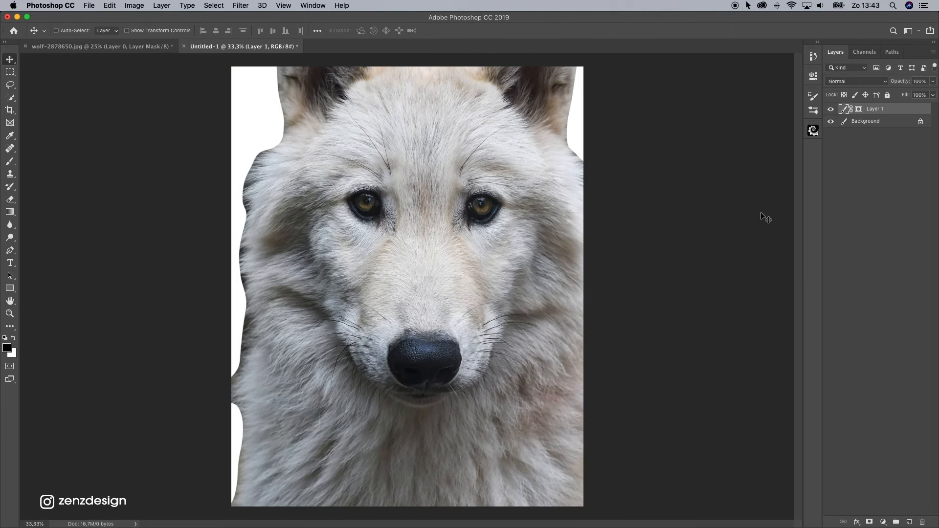
# - Scale the wolf layer to about 70% and place it centred at the canvas's lower edge
pyautogui.click(10, 314)
pyautogui.moveTo(443, 274); pyautogui.dragTo(444, 273)
pyautogui.keyDown('alt'); pyautogui.click(444, 274); pyautogui.keyUp('alt')
pyautogui.keyDown('alt'); pyautogui.click(462, 272); pyautogui.keyUp('alt')
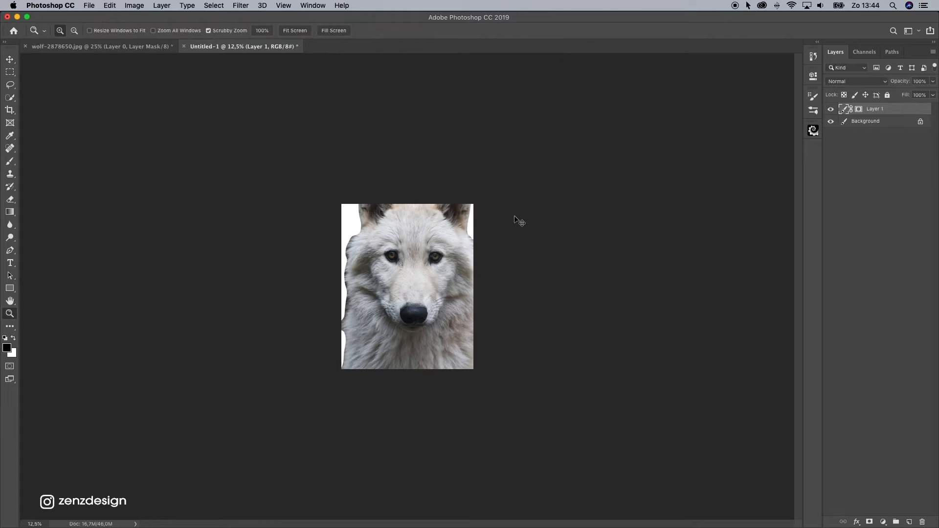
pyautogui.press('super+t')
pyautogui.moveTo(537, 157); pyautogui.dragTo(470, 223)
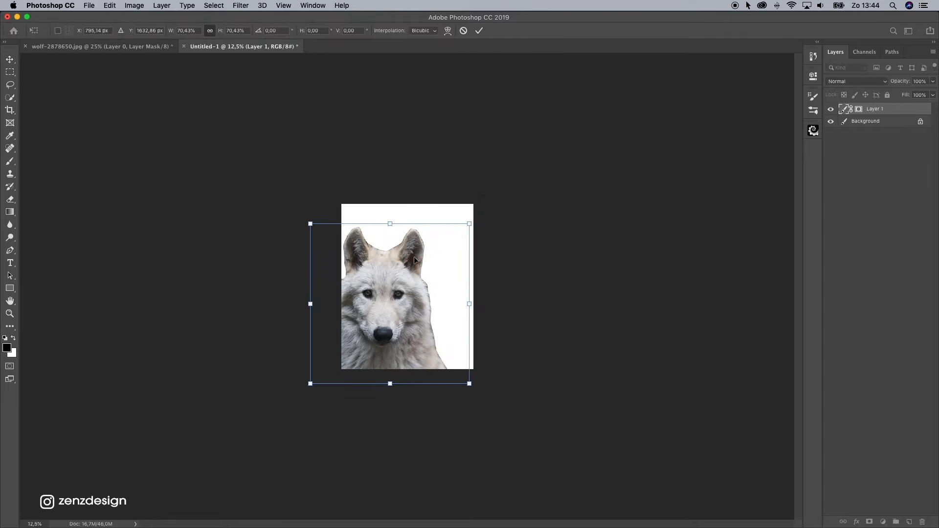
pyautogui.moveTo(407, 266); pyautogui.dragTo(424, 250)
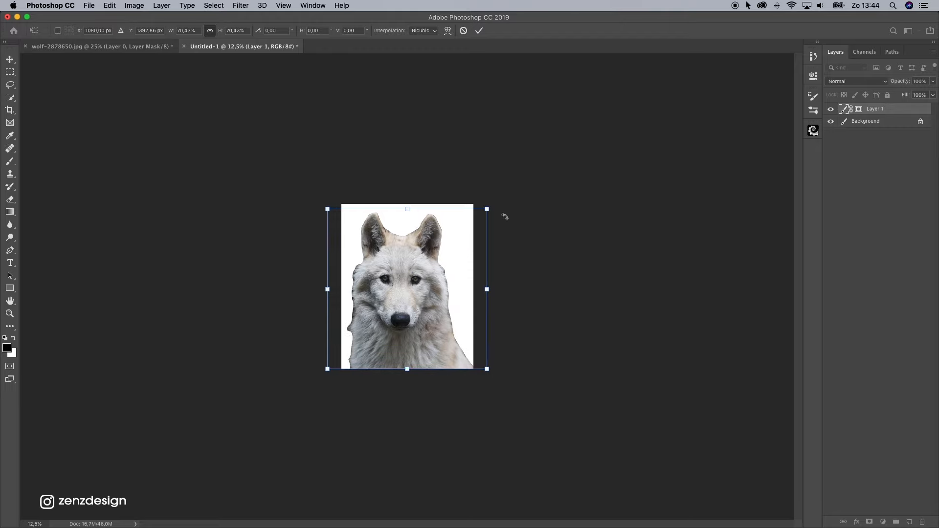
pyautogui.press('Return')
# - Nudge the wolf slightly to the right so its face sits nearer the middle of the canvas
pyautogui.press('z')
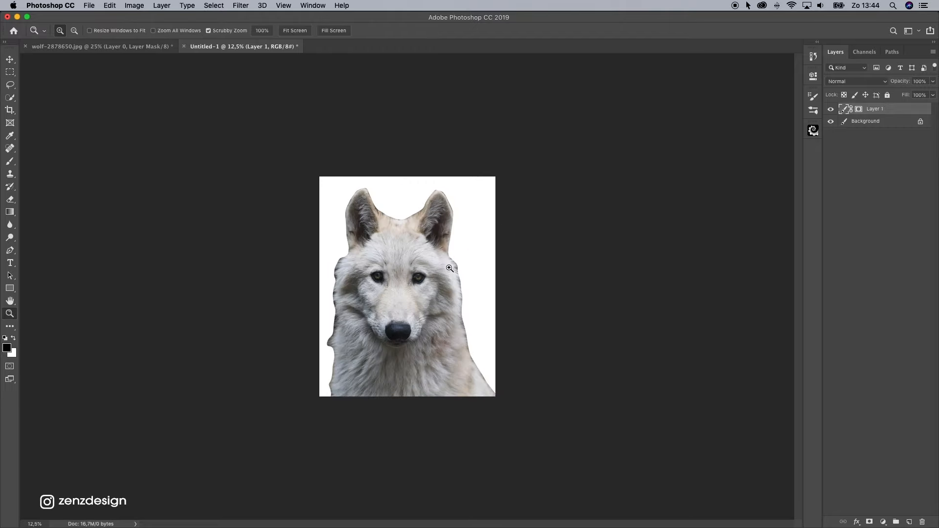
pyautogui.click(450, 273)
pyautogui.press('v')
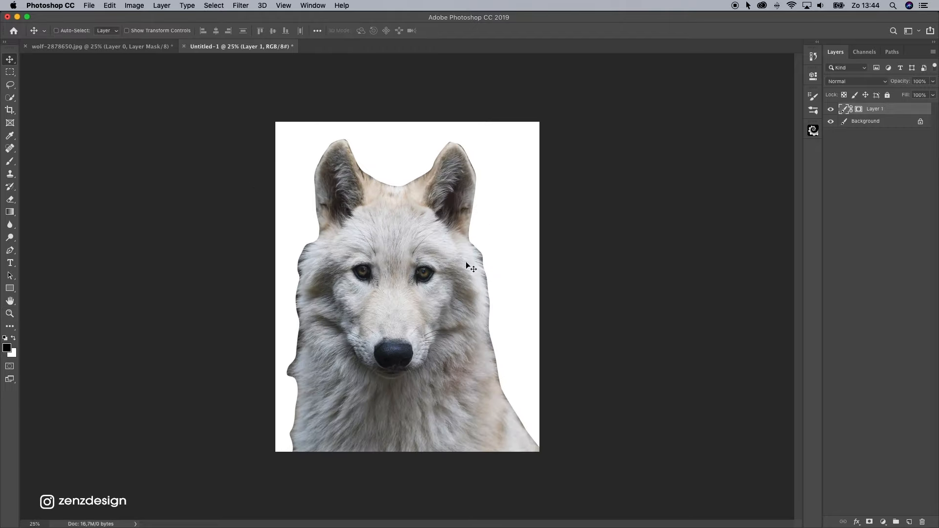
pyautogui.moveTo(471, 267)
pyautogui.mouseDown()
pyautogui.moveTo(477, 257)
pyautogui.moveTo(470, 260)
pyautogui.mouseUp()
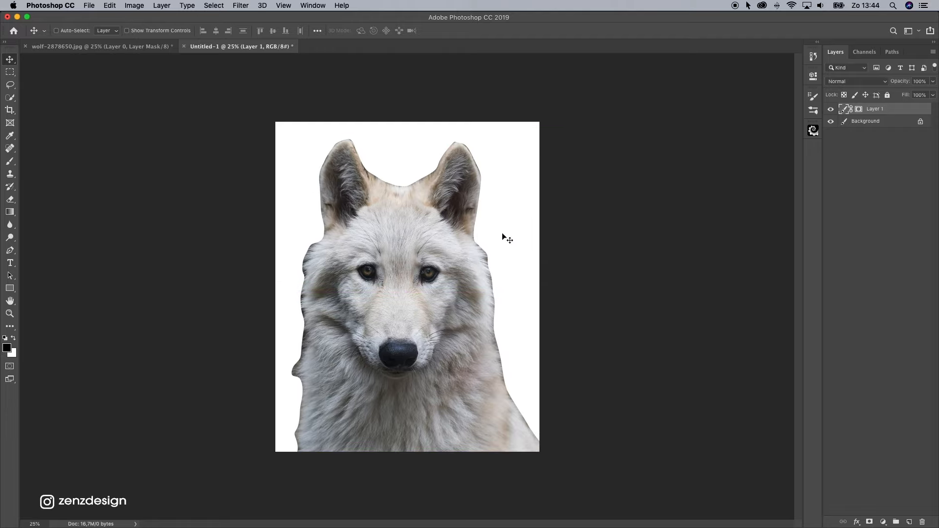
# - Add a mid-grey solid color fill layer between the white background and the wolf
pyautogui.click(869, 123)
pyautogui.click(883, 522)
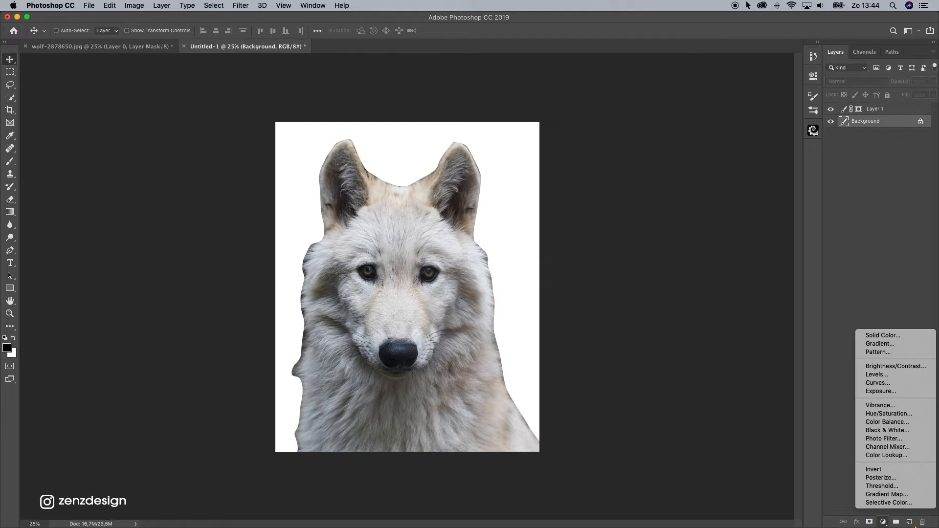
pyautogui.click(885, 336)
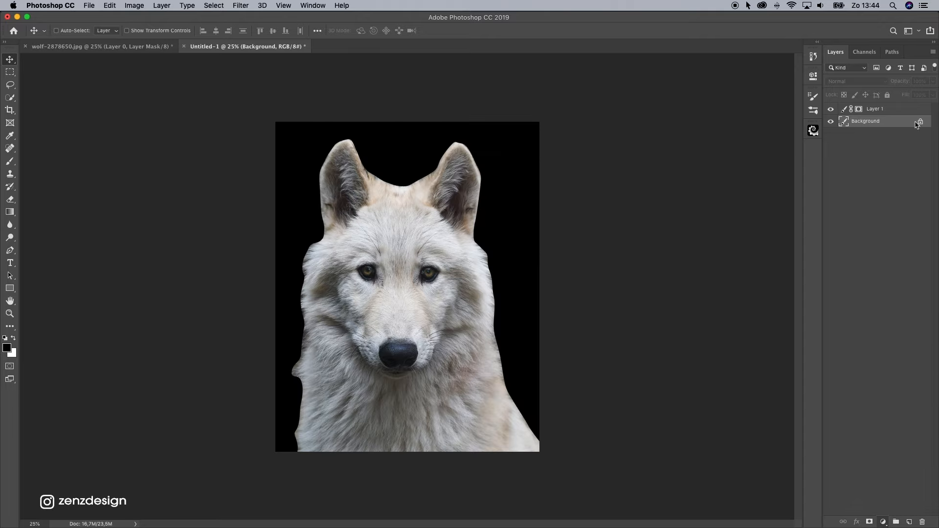
pyautogui.moveTo(576, 235)
pyautogui.mouseDown()
pyautogui.moveTo(550, 205)
pyautogui.moveTo(489, 194)
pyautogui.moveTo(480, 212)
pyautogui.moveTo(482, 196)
pyautogui.moveTo(484, 206)
pyautogui.moveTo(499, 187)
pyautogui.mouseUp()
pyautogui.click(732, 121)
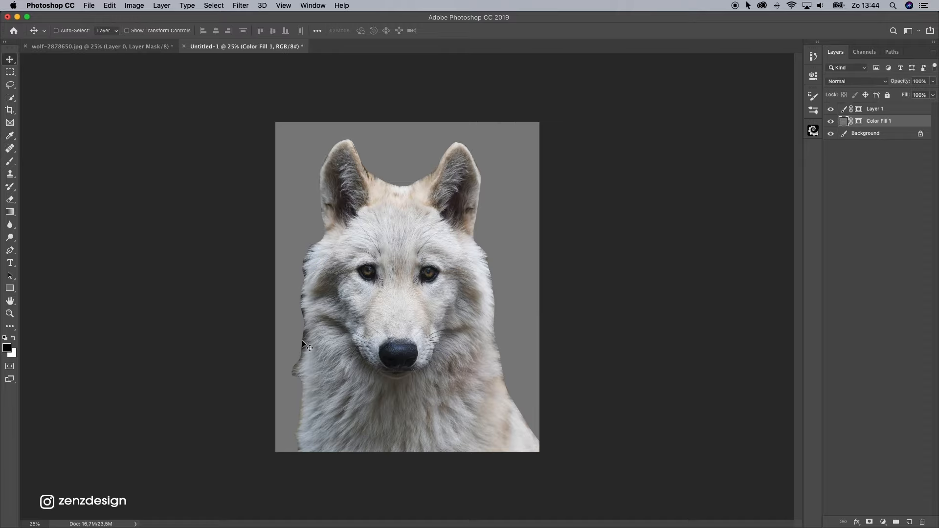
pyautogui.press('F1')
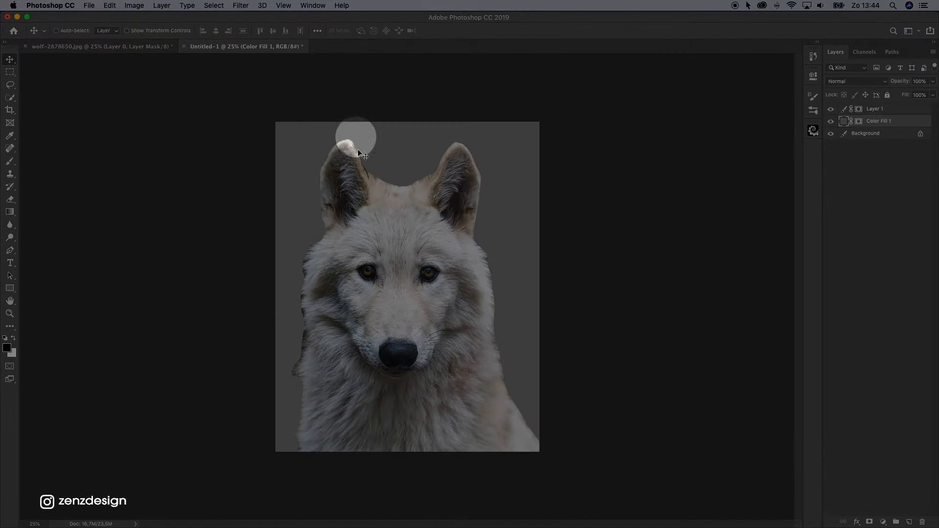
pyautogui.press('F1')
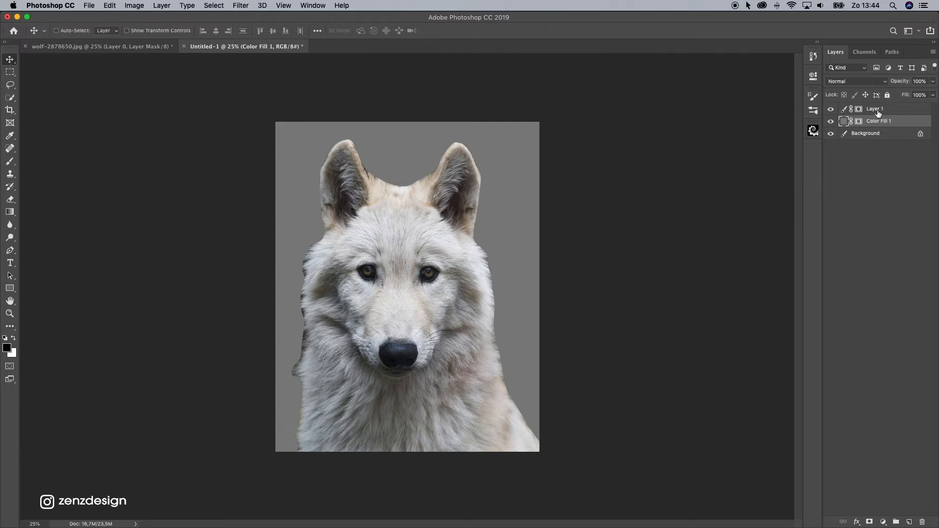
# - Select the layer mask of the wolf layer for editing
pyautogui.click(876, 110)
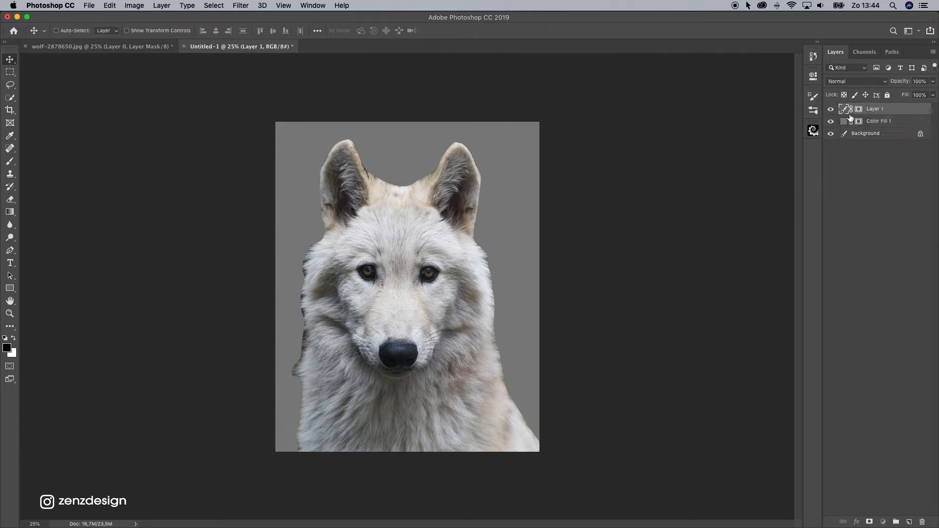
pyautogui.click(859, 110)
pyautogui.press('x')
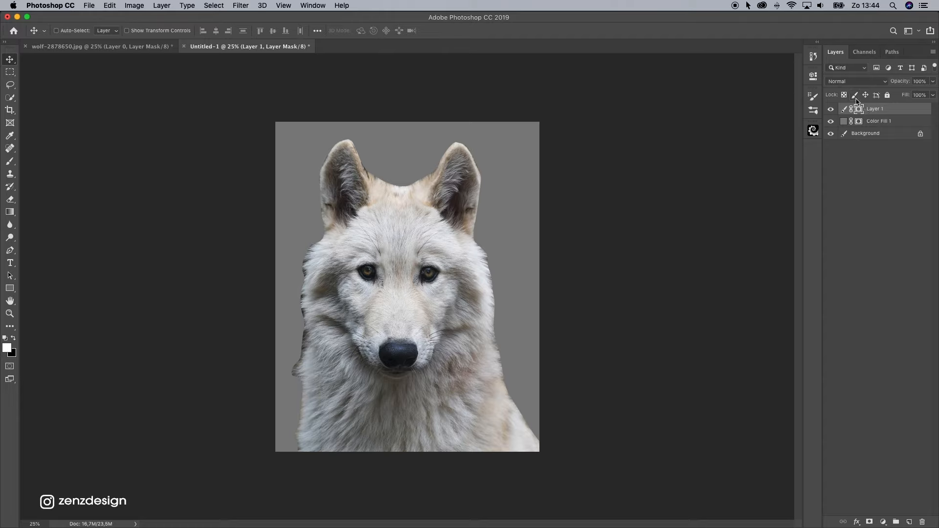
pyautogui.rightClick(852, 106)
pyautogui.click(854, 107)
pyautogui.rightClick(856, 106)
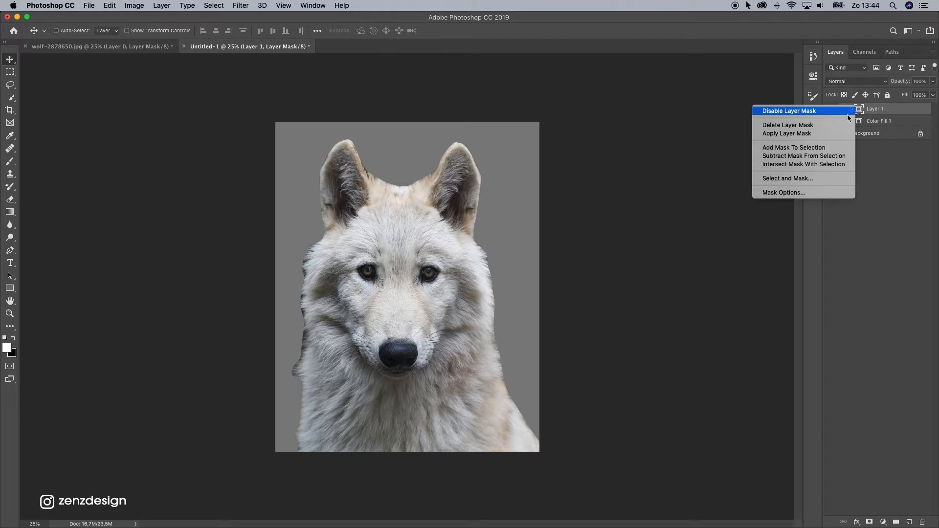
pyautogui.click(800, 179)
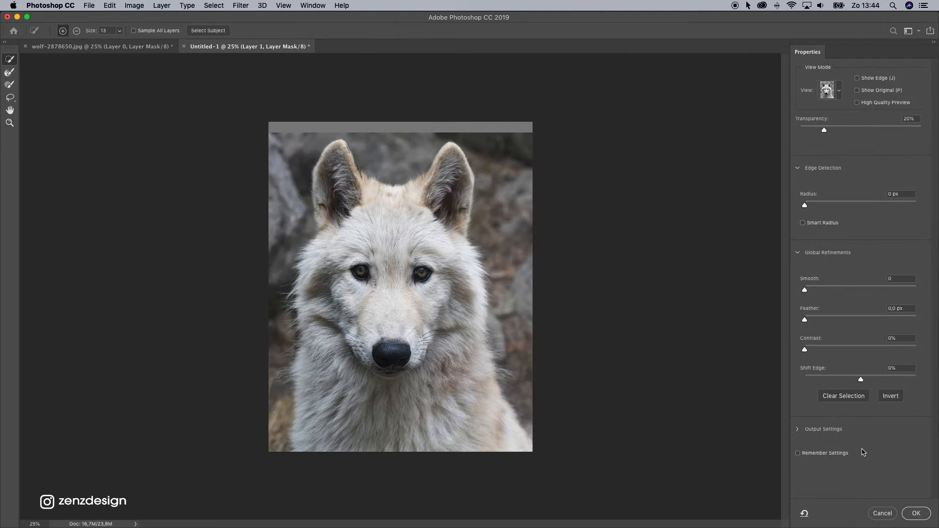
pyautogui.click(10, 72)
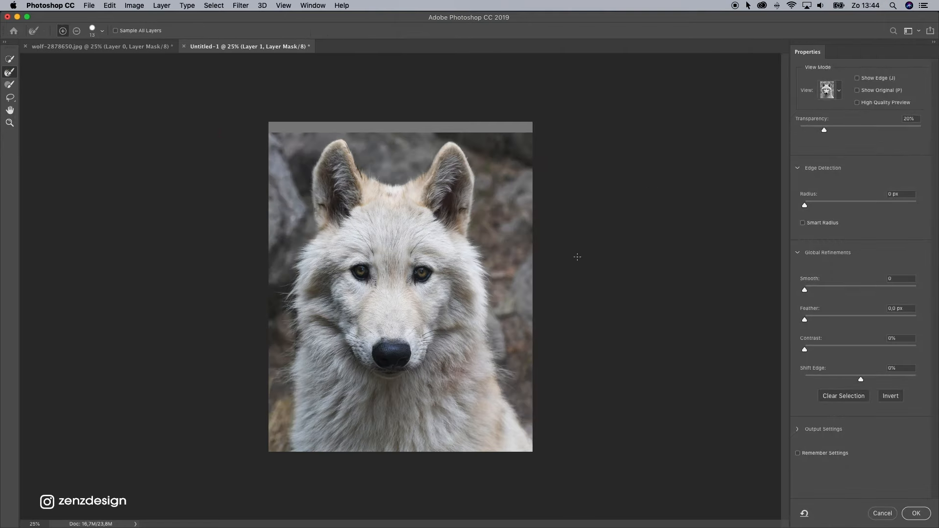
pyautogui.press('Return')
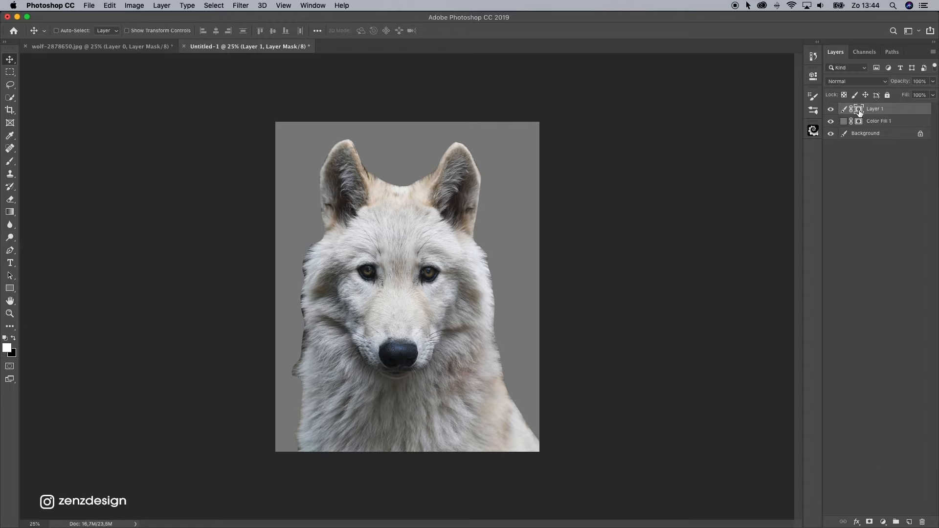
# - Open the wolf's mask in Select and Mask with the Refine Edge Brush and set the view transparency to 100%
pyautogui.rightClick(859, 112)
pyautogui.click(800, 179)
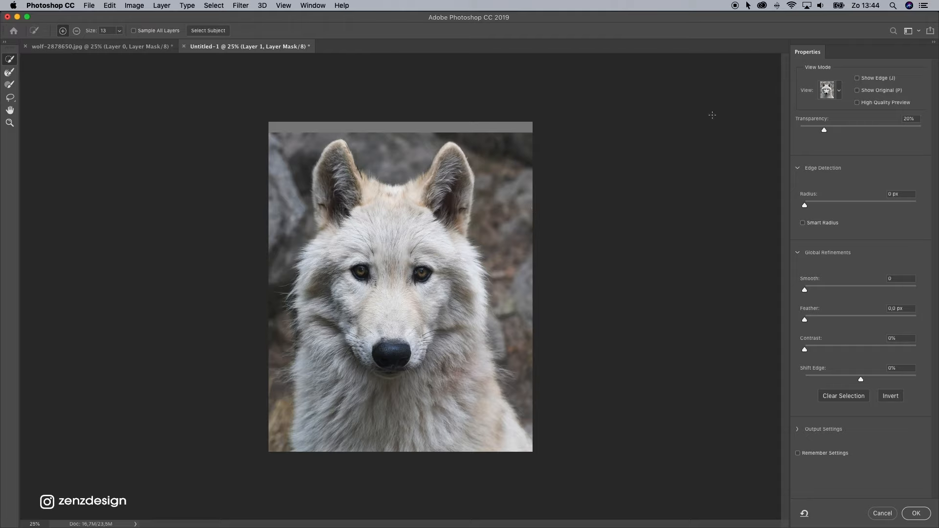
pyautogui.click(10, 72)
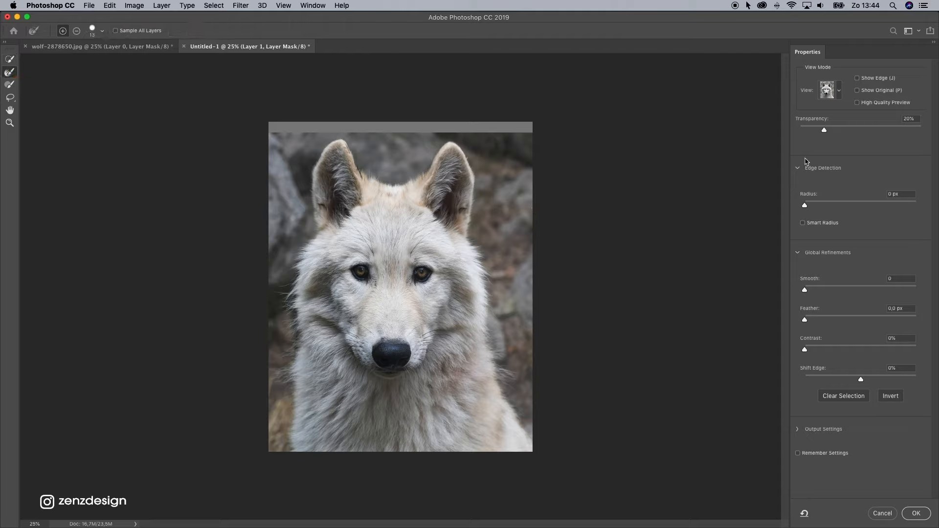
pyautogui.moveTo(824, 130); pyautogui.dragTo(922, 130)
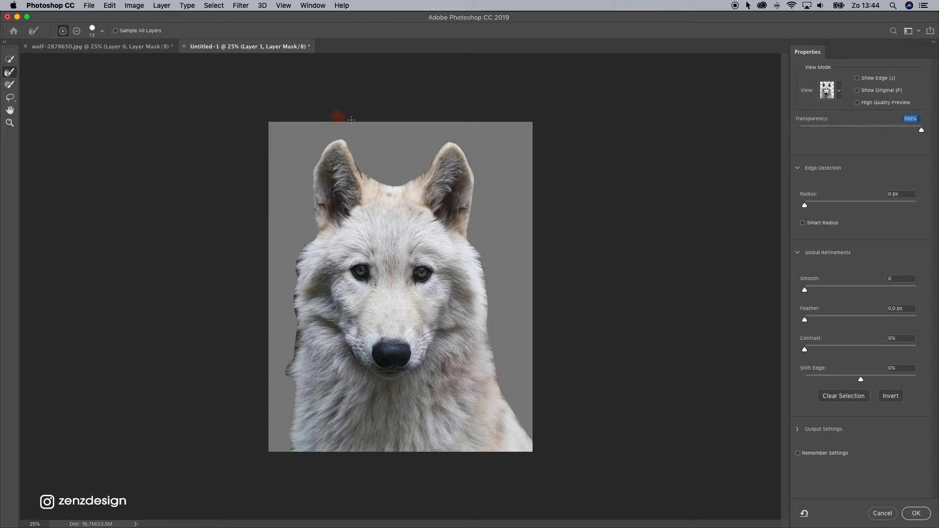
# - Enlarge the Refine Edge Brush and paint along the fur outline on the image's right side, from cheek to lower edge
pyautogui.press(']')
pyautogui.press(']')
pyautogui.press(']')
pyautogui.press(']')
pyautogui.press(']')
pyautogui.press(']')
pyautogui.press(']')
pyautogui.press(']')
pyautogui.press(']')
pyautogui.moveTo(495, 274)
pyautogui.mouseDown()
pyautogui.moveTo(503, 269)
pyautogui.moveTo(496, 349)
pyautogui.moveTo(511, 404)
pyautogui.moveTo(580, 447)
pyautogui.moveTo(621, 449)
pyautogui.mouseUp()
# - Refine the fur outline on the image's left side down to the lower edge with a 125-pixel brush
pyautogui.press('[')
pyautogui.press('[')
pyautogui.press('[')
pyautogui.press('[')
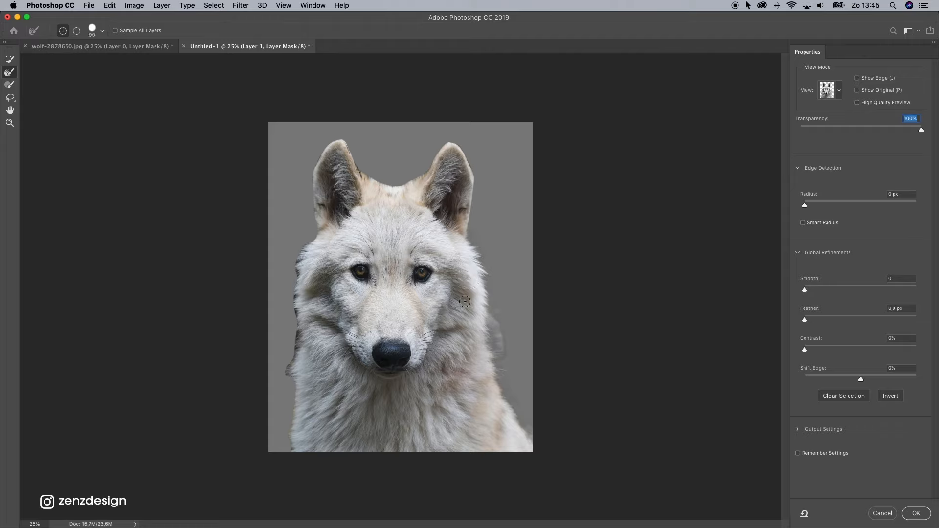
pyautogui.press(']')
pyautogui.press(']')
pyautogui.moveTo(305, 244)
pyautogui.mouseDown()
pyautogui.moveTo(286, 373)
pyautogui.moveTo(296, 398)
pyautogui.moveTo(289, 448)
pyautogui.moveTo(318, 502)
pyautogui.mouseUp()
# - Refine the remaining fur edges around the wolf's head and ears with a smaller brush, and apply the refined mask
pyautogui.click(323, 241)
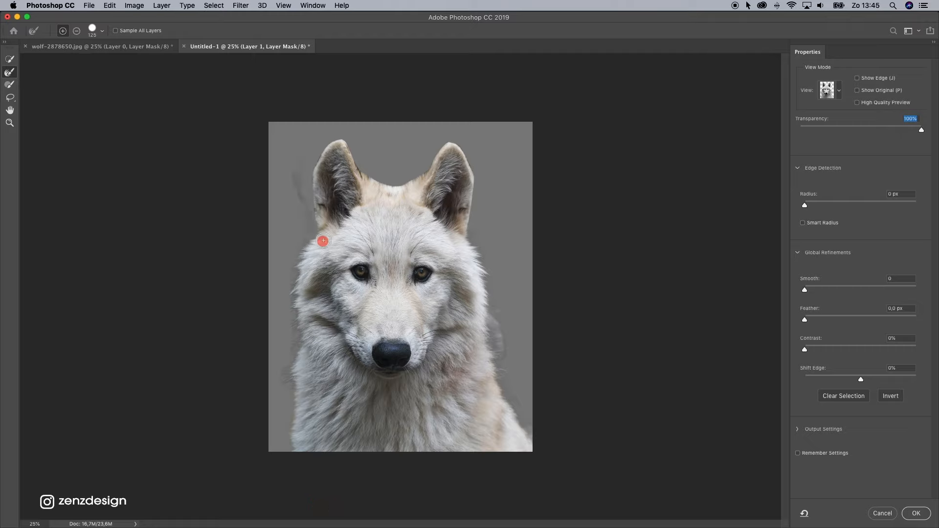
pyautogui.press('[')
pyautogui.press('[')
pyautogui.press('[')
pyautogui.press('[')
pyautogui.click(917, 514)
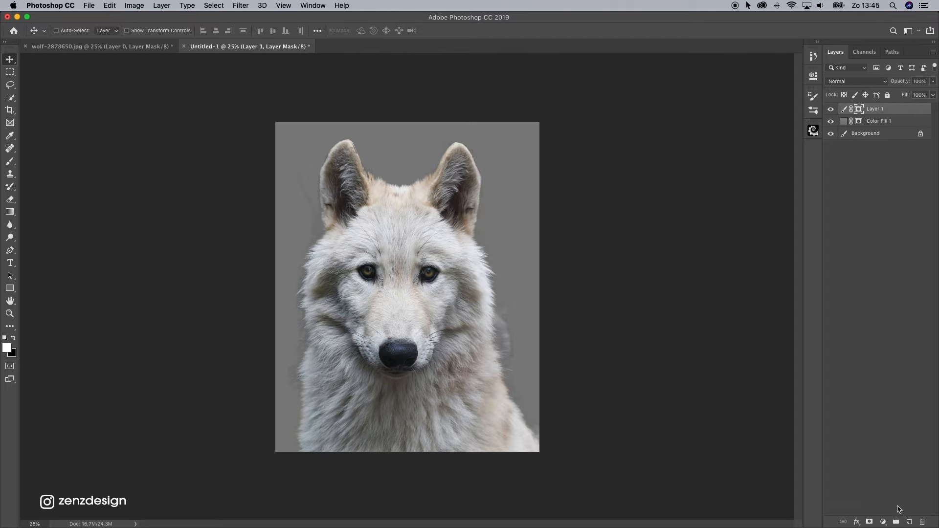
# - Add a new layer above the wolf and clip it to the wolf layer
pyautogui.click(909, 522)
pyautogui.press('x')
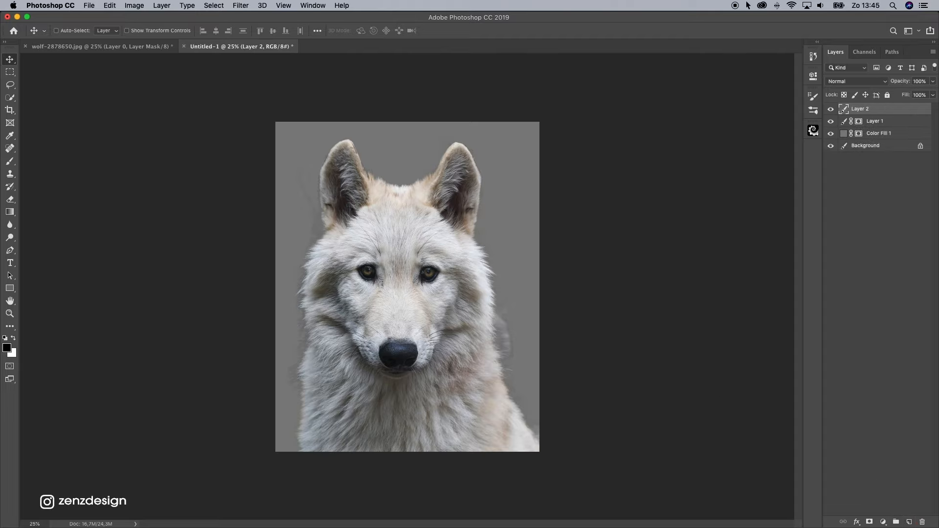
pyautogui.rightClick(870, 113)
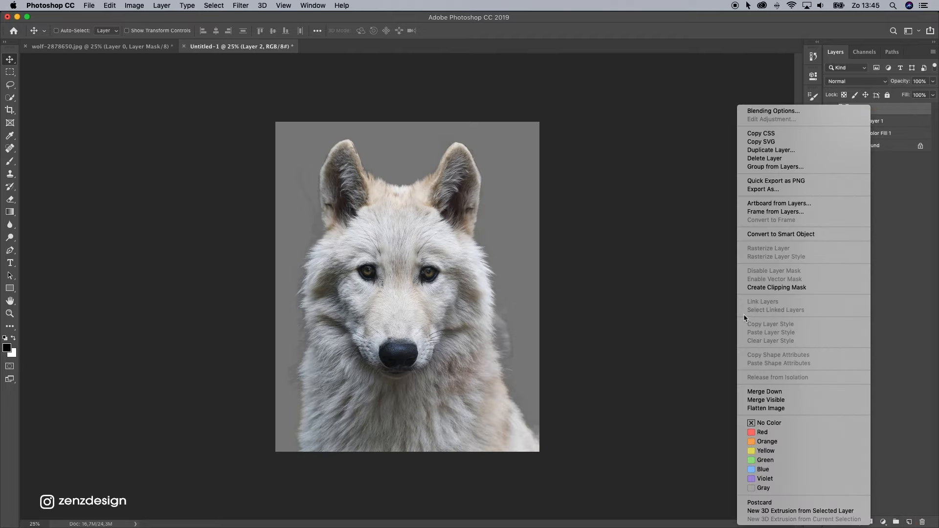
pyautogui.click(799, 292)
pyautogui.rightClick(885, 108)
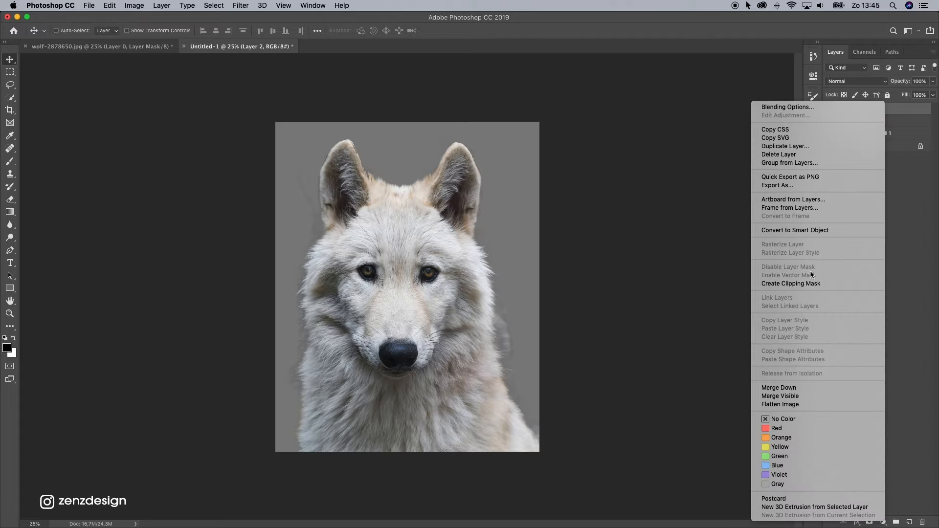
pyautogui.click(808, 284)
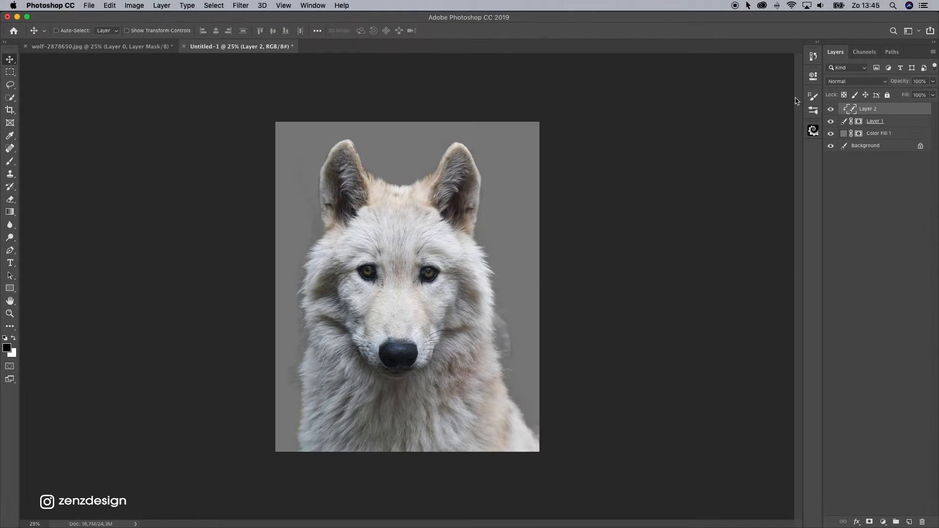
# - Set the foreground colour to the near-white grey #efefef
pyautogui.click(7, 348)
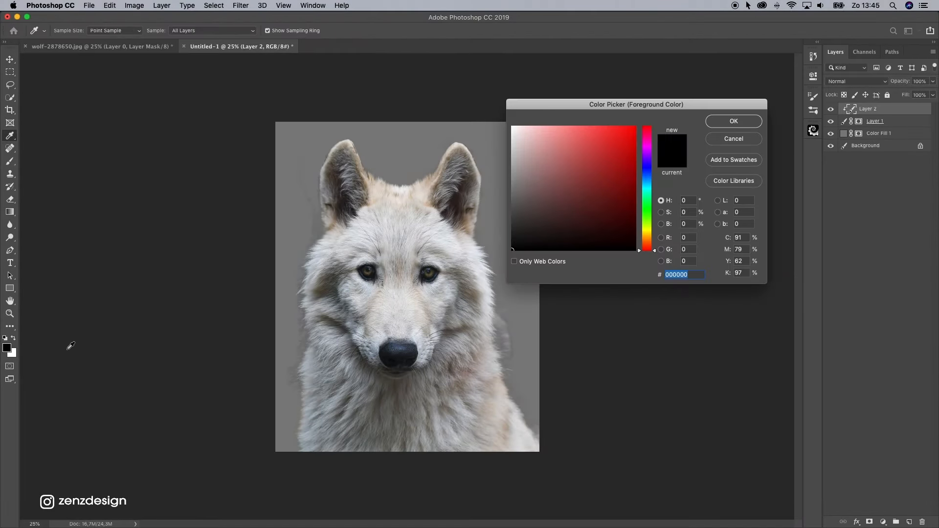
pyautogui.moveTo(577, 155); pyautogui.dragTo(512, 126)
pyautogui.moveTo(473, 259); pyautogui.dragTo(500, 219)
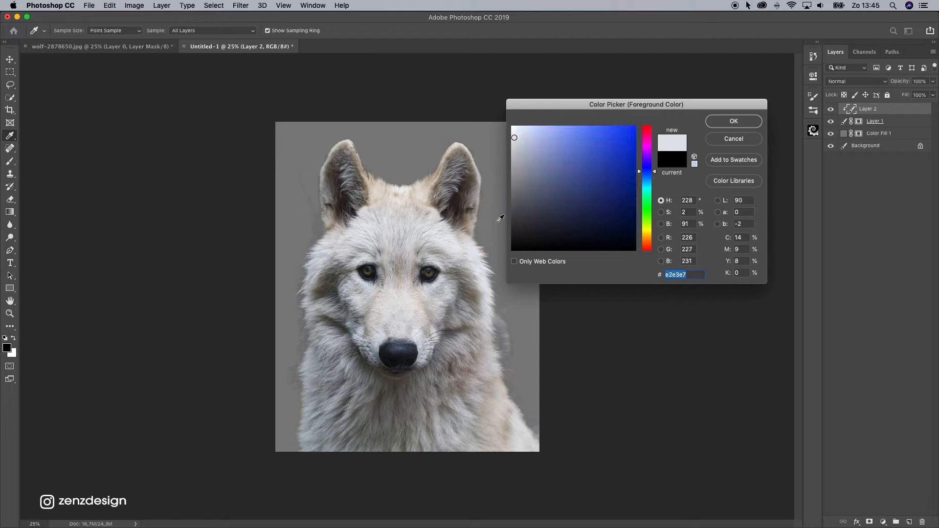
pyautogui.click(481, 266)
pyautogui.moveTo(518, 134); pyautogui.dragTo(511, 128)
pyautogui.click(475, 255)
pyautogui.moveTo(475, 256); pyautogui.dragTo(492, 253)
pyautogui.moveTo(519, 127); pyautogui.dragTo(508, 132)
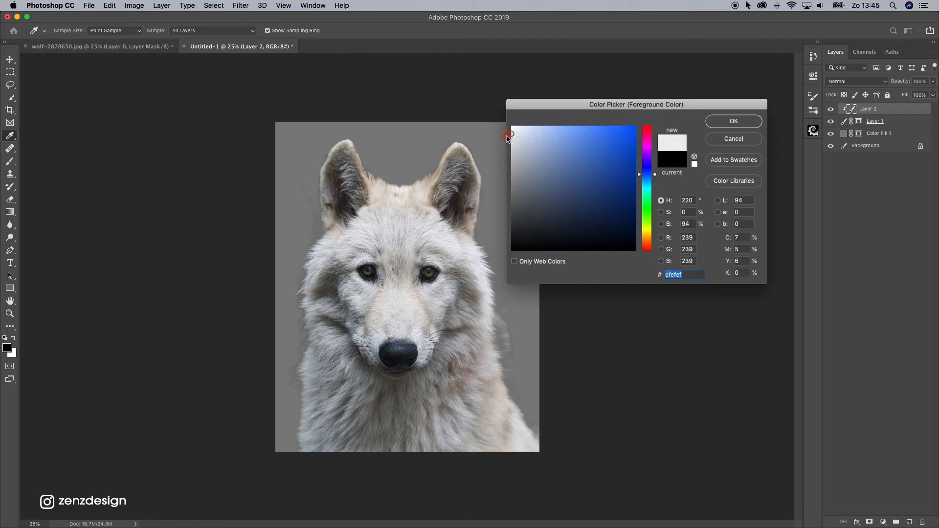
pyautogui.click(739, 122)
pyautogui.press('v')
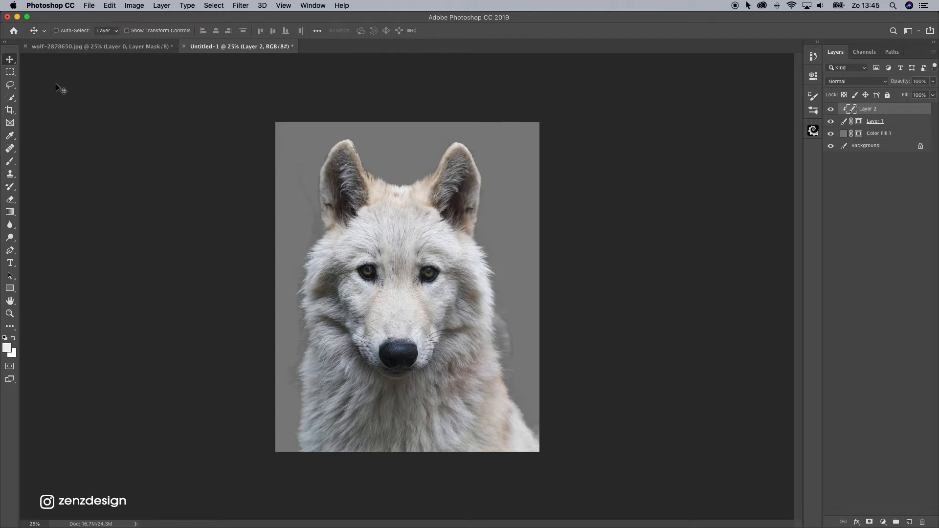
# - Choose the Soft Round brush with 0% hardness and enlarge it to 175 px
pyautogui.click(10, 161)
pyautogui.click(52, 32)
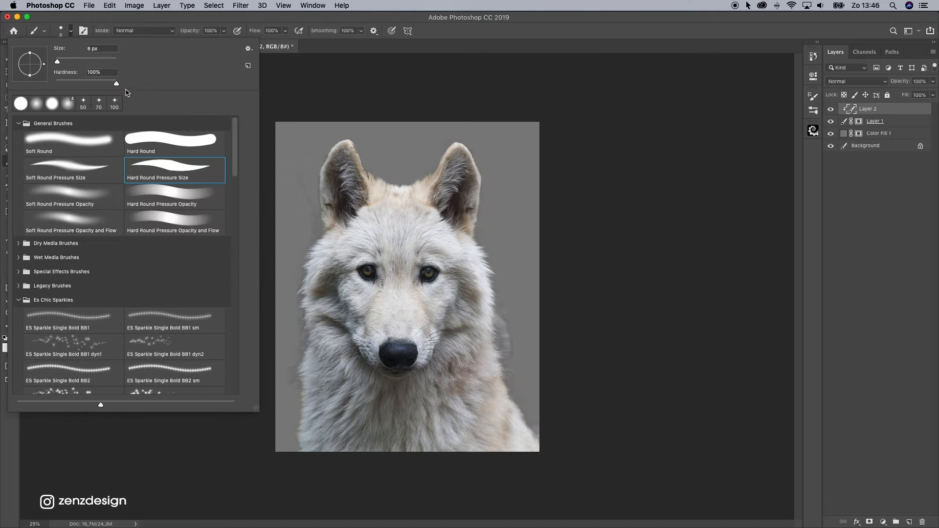
pyautogui.click(54, 145)
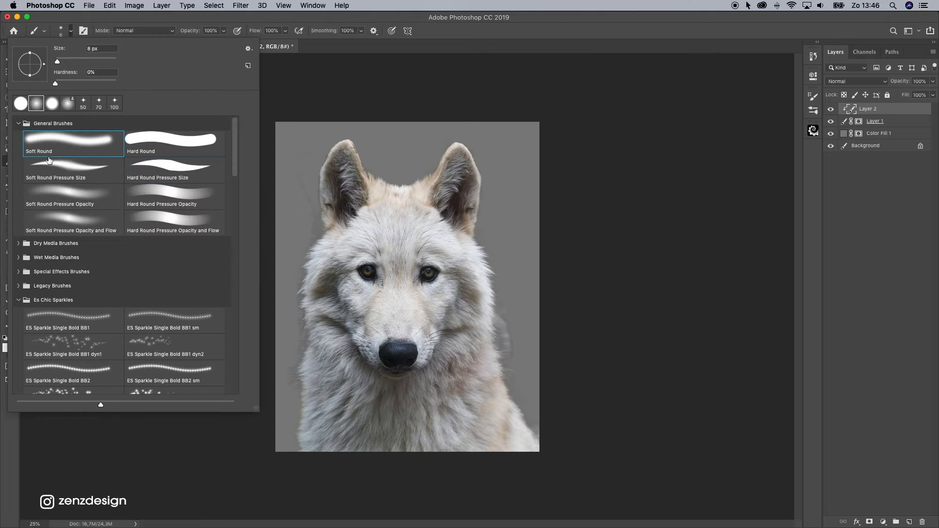
pyautogui.click(95, 73)
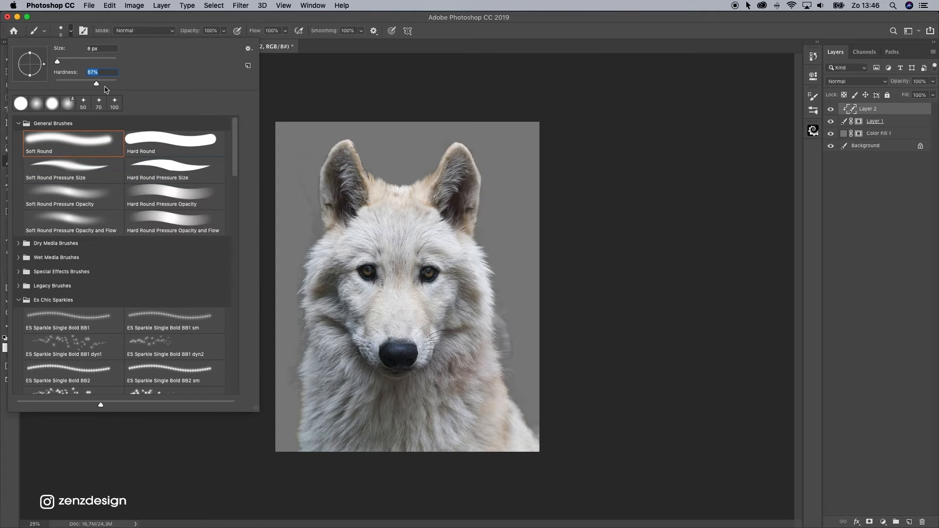
pyautogui.moveTo(64, 60); pyautogui.dragTo(73, 60)
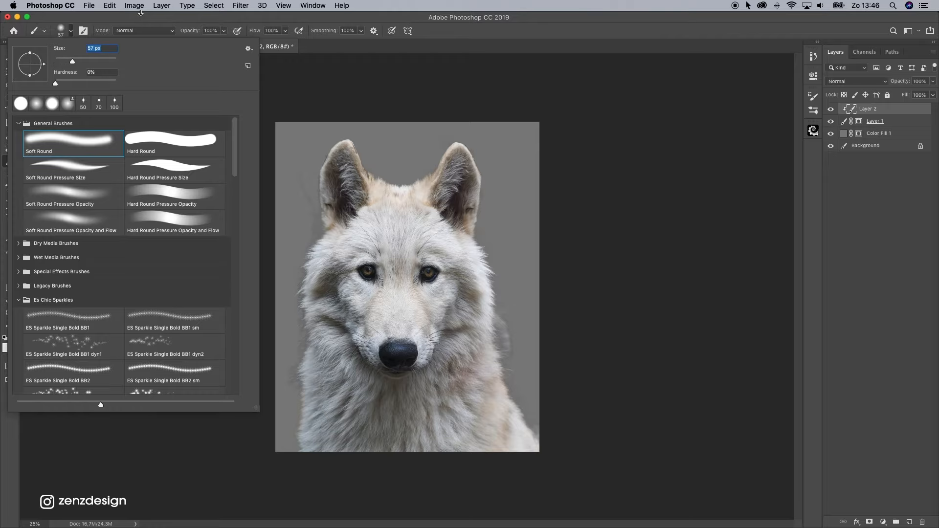
pyautogui.press('Return')
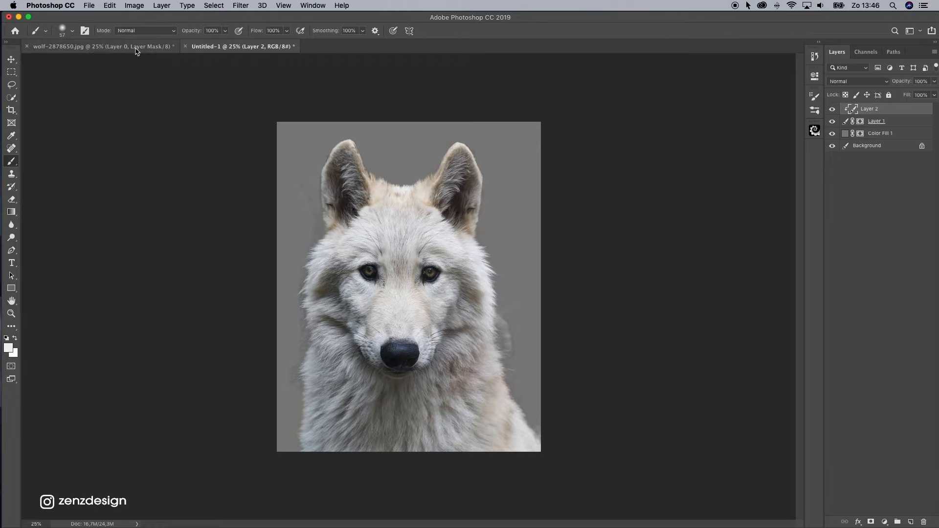
pyautogui.click(76, 33)
pyautogui.moveTo(78, 59); pyautogui.dragTo(84, 61)
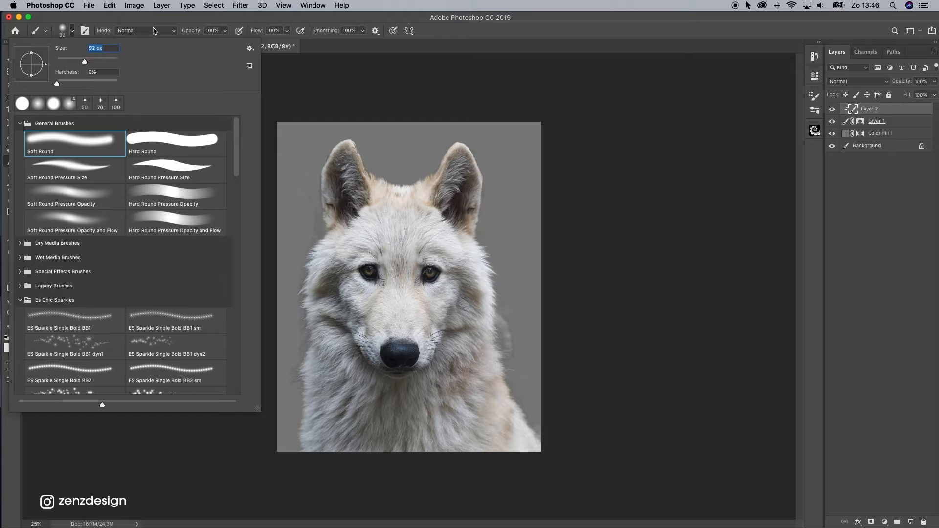
pyautogui.click(359, 51)
pyautogui.press(']')
pyautogui.press(']')
pyautogui.press(']')
pyautogui.press(']')
pyautogui.press(']')
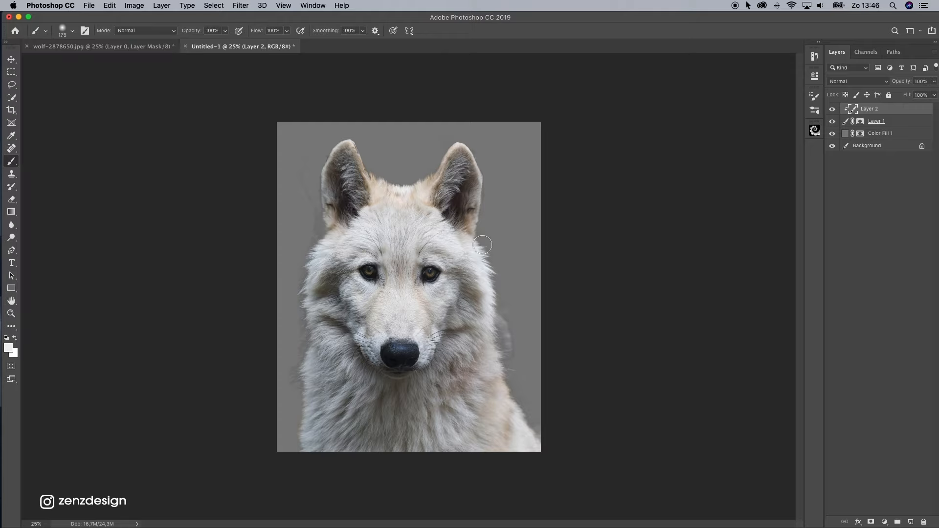
# - Set the brush to 53% opacity and 47% flow and dab light paint along the fur edge on the image's right side
pyautogui.click(477, 244)
pyautogui.click(225, 30)
pyautogui.moveTo(226, 42); pyautogui.dragTo(203, 43)
pyautogui.click(287, 30)
pyautogui.moveTo(288, 43); pyautogui.dragTo(265, 44)
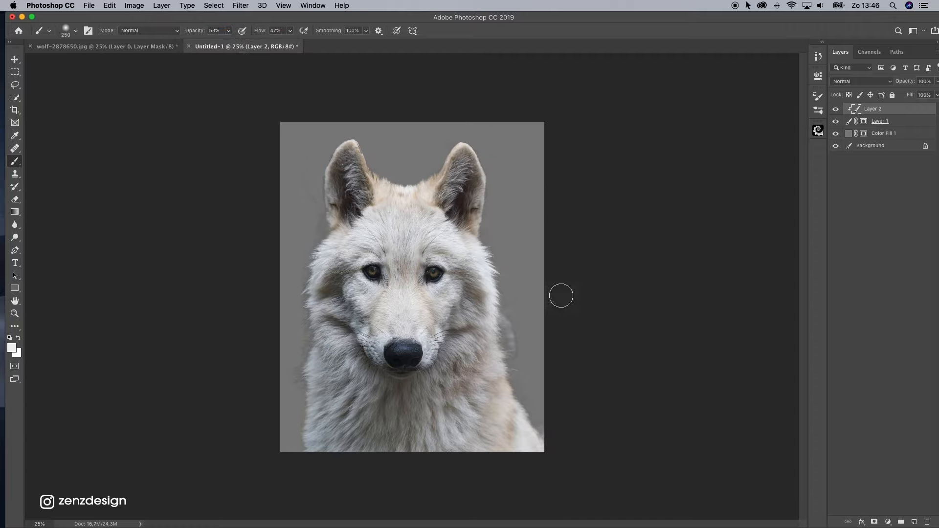
pyautogui.click(507, 298)
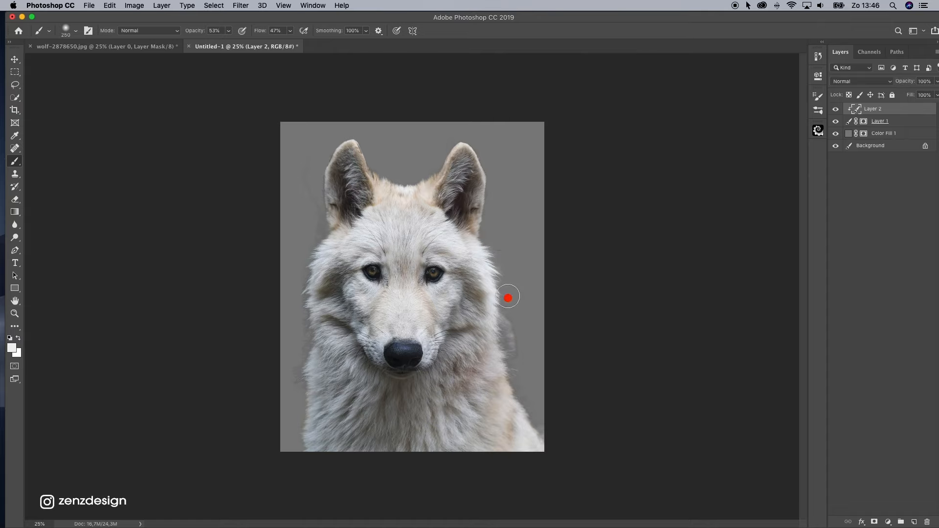
pyautogui.click(477, 240)
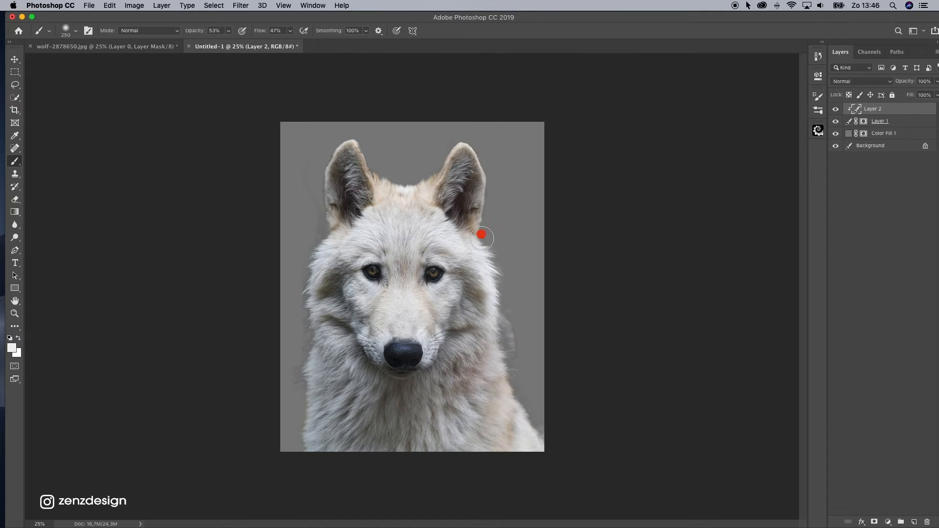
# - Paint black on the wolf's layer mask with a 100 px brush to clear leftover background smudges around the ears and cheeks
pyautogui.click(15, 313)
pyautogui.moveTo(489, 376); pyautogui.dragTo(680, 230)
pyautogui.click(864, 121)
pyautogui.moveTo(540, 232)
pyautogui.mouseDown()
pyautogui.moveTo(552, 193)
pyautogui.moveTo(562, 327)
pyautogui.mouseUp()
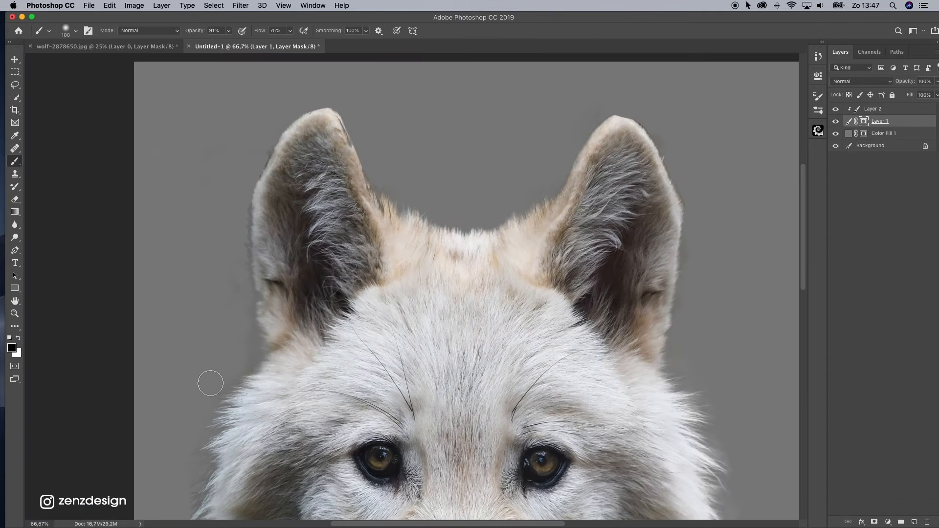
pyautogui.moveTo(211, 383); pyautogui.dragTo(294, 204)
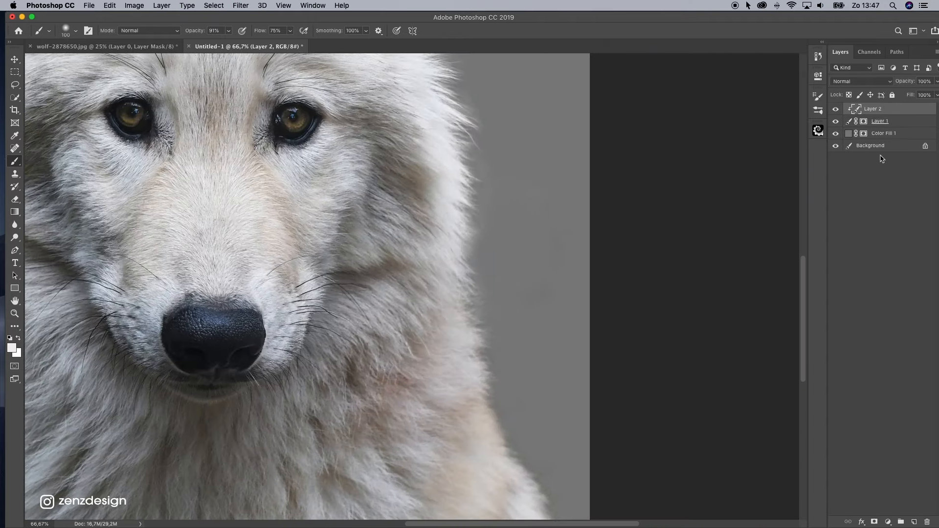
# - Brush light highlights along the ear and fur edges on the clipped layer, and set the foreground colour to #e2e4e7
pyautogui.moveTo(499, 337); pyautogui.dragTo(558, 335)
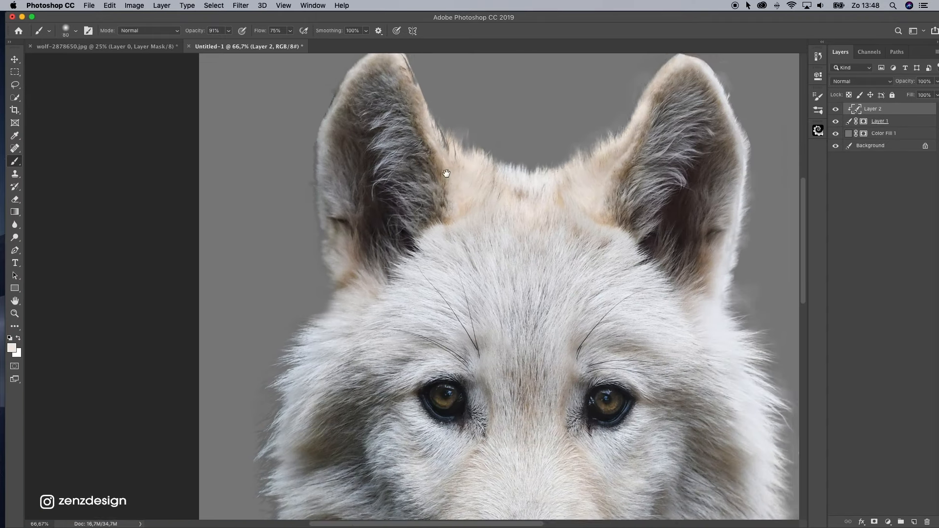
pyautogui.moveTo(343, 117); pyautogui.dragTo(283, 334)
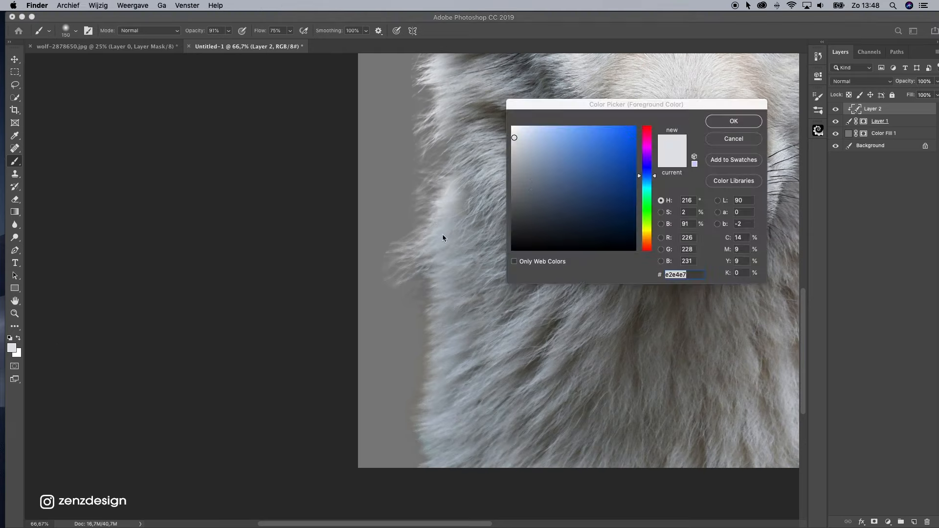
pyautogui.press('Return')
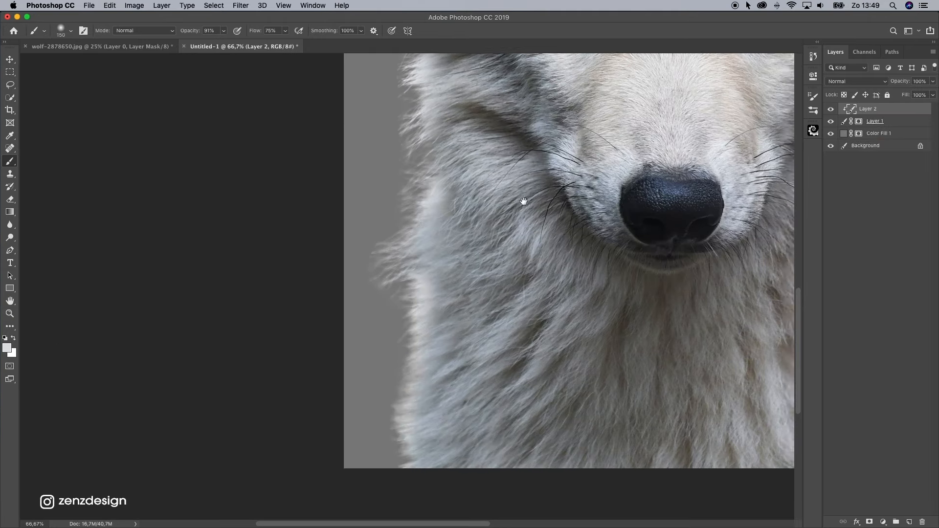
# - Add a Curves adjustment above the highlight layer, clip it to the wolf, and lower its white-point output to 157
pyautogui.click(872, 121)
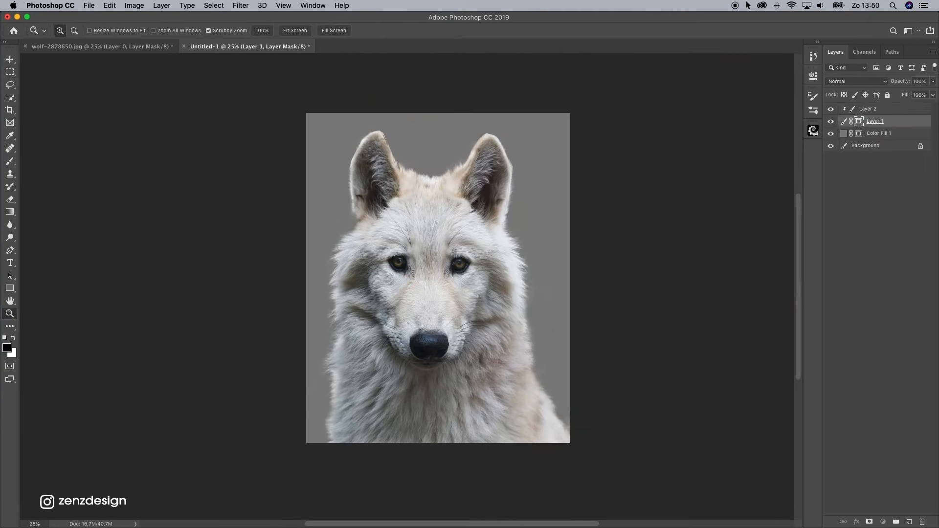
pyautogui.click(881, 109)
pyautogui.click(884, 522)
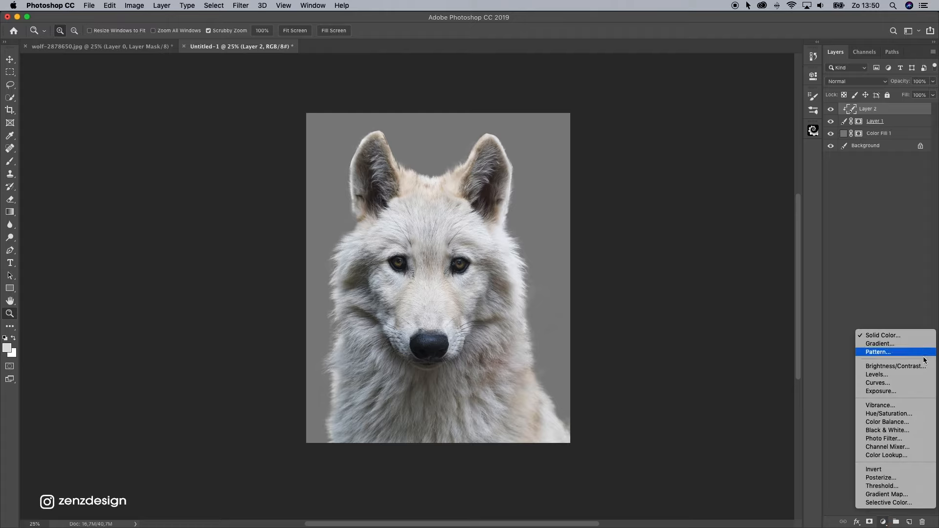
pyautogui.click(877, 383)
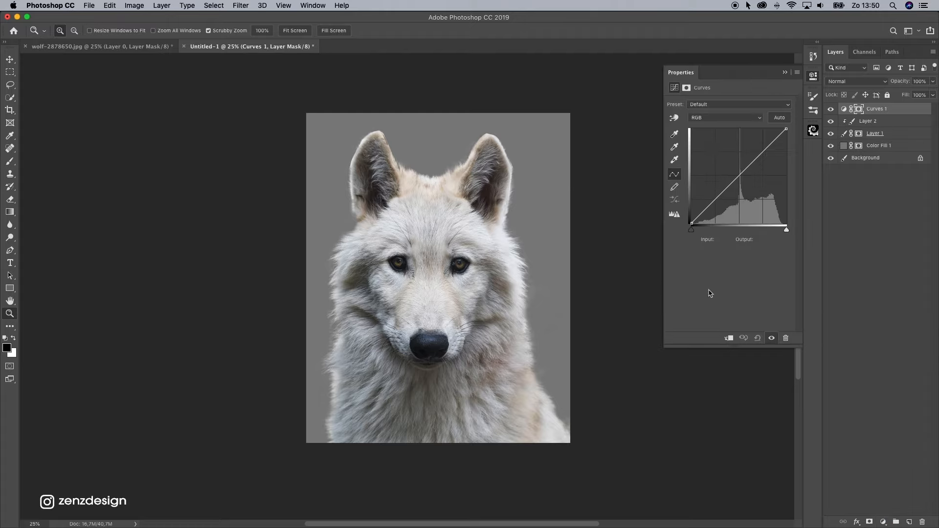
pyautogui.click(729, 339)
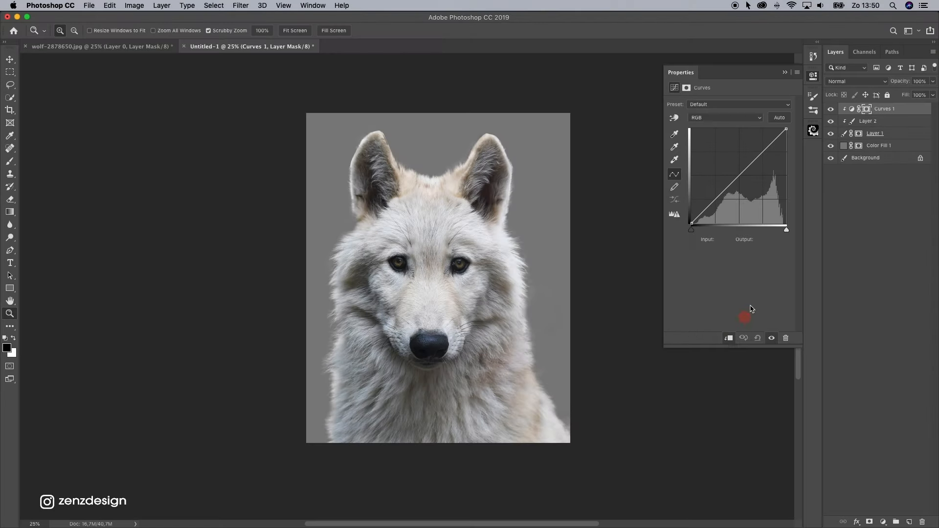
pyautogui.moveTo(786, 129); pyautogui.dragTo(792, 167)
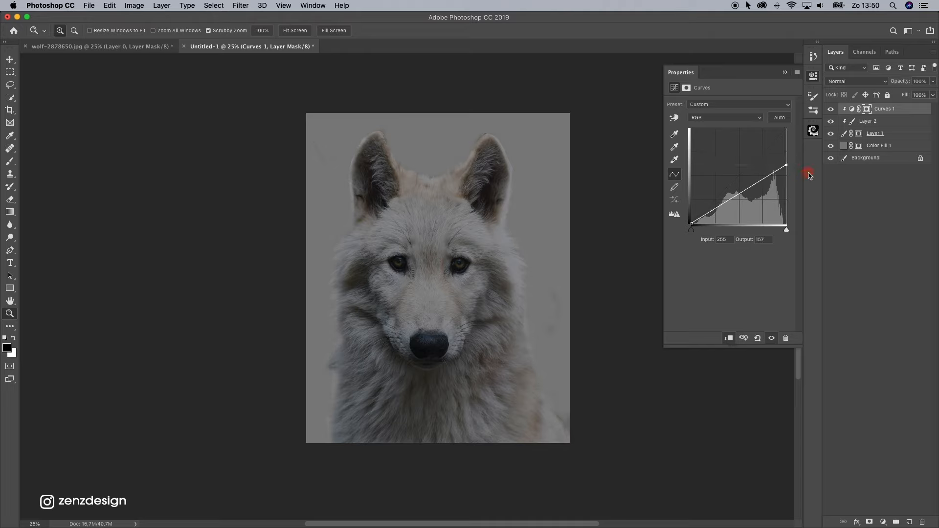
# - Target the Curves mask with a 175 px black brush, try a stroke down the image's right-hand fur edge, and undo it
pyautogui.click(10, 164)
pyautogui.click(865, 112)
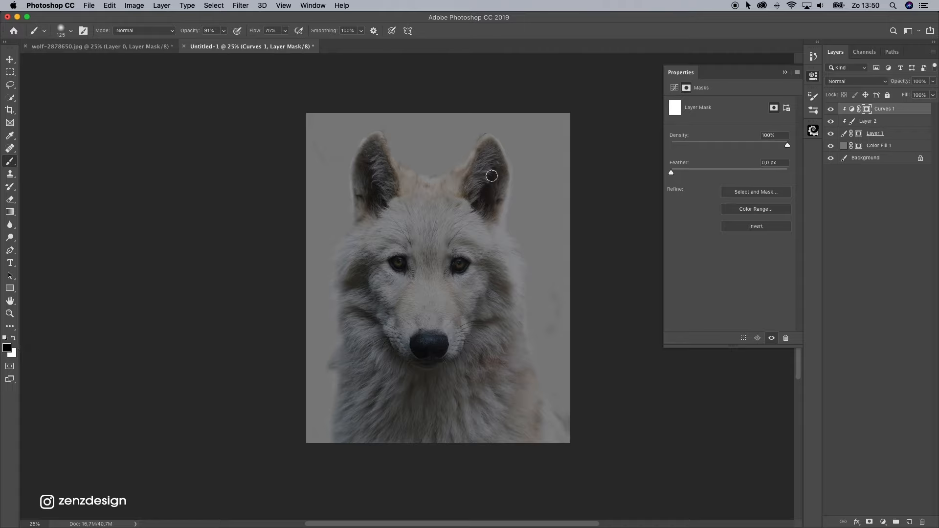
pyautogui.press(']')
pyautogui.press(']')
pyautogui.moveTo(511, 238); pyautogui.dragTo(539, 378)
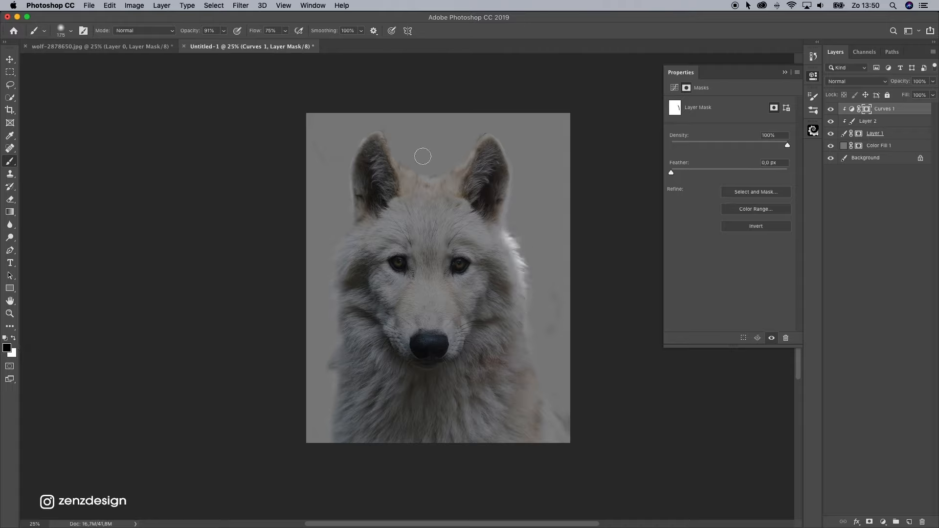
pyautogui.press('super+z')
# - Lower the soft brush's opacity to 68% and paint black on the Curves mask along the wolf's whole outline to restore bright edges
pyautogui.moveTo(224, 30); pyautogui.dragTo(218, 44)
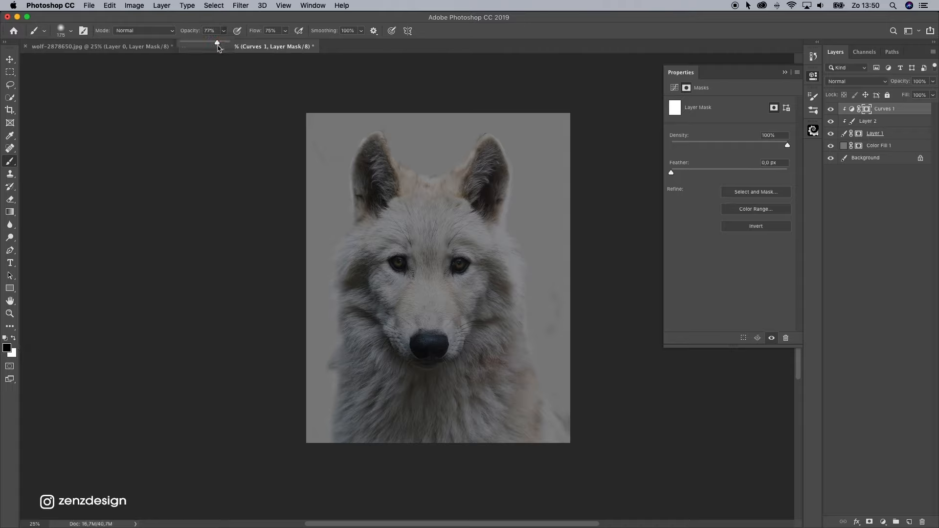
pyautogui.click(60, 30)
pyautogui.moveTo(54, 83)
pyautogui.mouseDown()
pyautogui.moveTo(79, 84)
pyautogui.moveTo(53, 83)
pyautogui.mouseUp()
pyautogui.moveTo(210, 18); pyautogui.dragTo(215, 18)
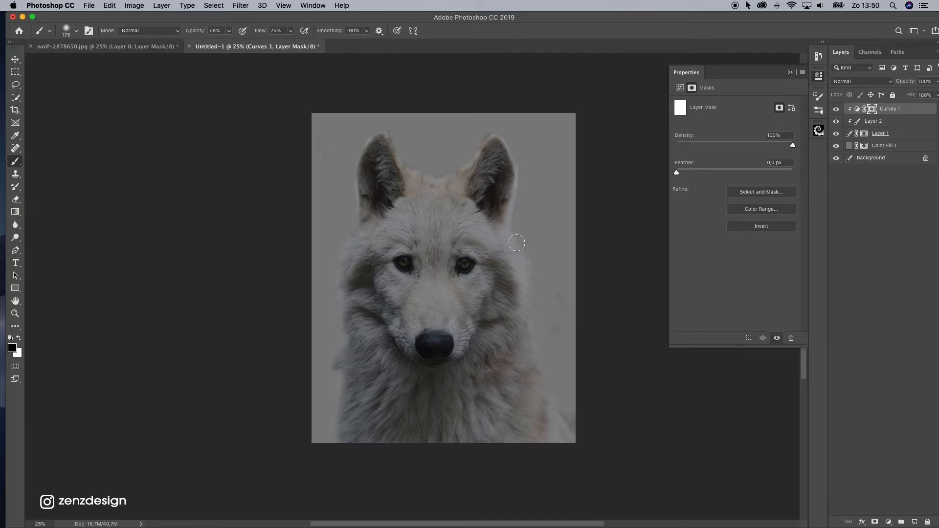
pyautogui.moveTo(526, 167)
pyautogui.mouseDown()
pyautogui.moveTo(515, 252)
pyautogui.moveTo(556, 317)
pyautogui.moveTo(542, 310)
pyautogui.moveTo(540, 360)
pyautogui.moveTo(556, 341)
pyautogui.moveTo(508, 113)
pyautogui.moveTo(294, 382)
pyautogui.moveTo(323, 455)
pyautogui.mouseUp()
# - Set the Curves white-point output to 164 and paint both eyes black on its mask with a 100 px brush
pyautogui.click(861, 113)
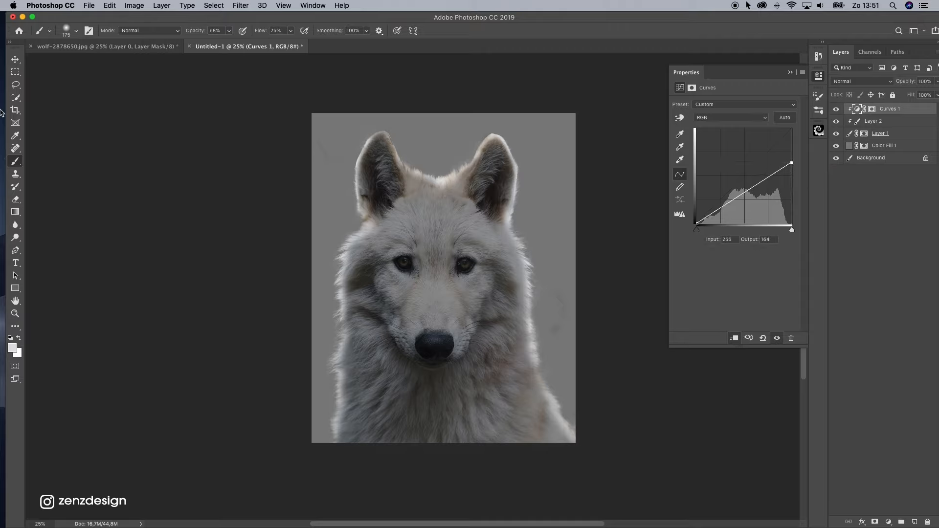
pyautogui.click(872, 108)
pyautogui.press('x')
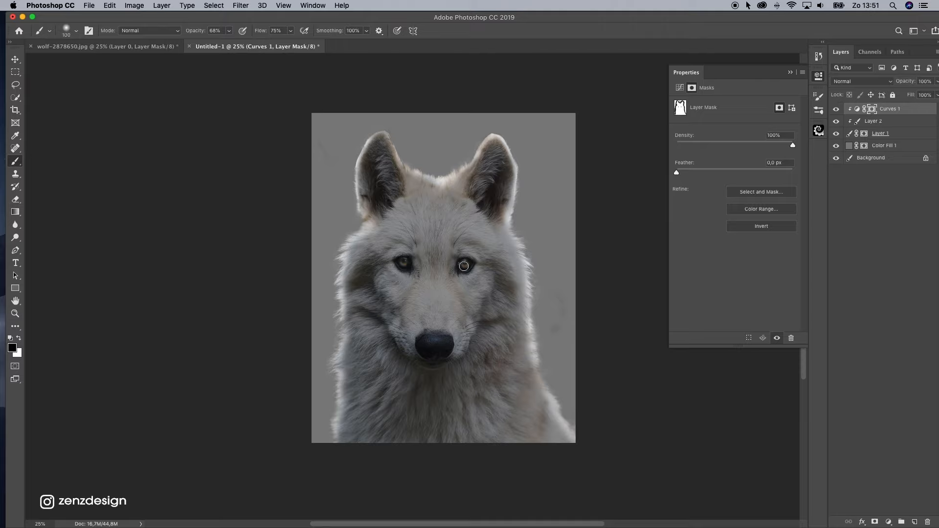
pyautogui.moveTo(403, 263); pyautogui.dragTo(404, 260)
# - Add a new layer above the Curves adjustment and clip it to the wolf
pyautogui.moveTo(671, 18); pyautogui.dragTo(645, 34)
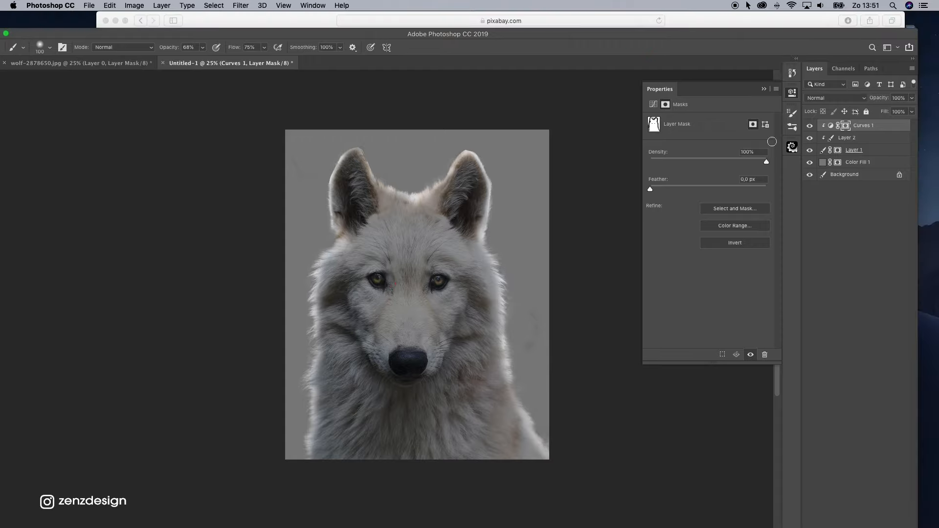
pyautogui.click(5, 33)
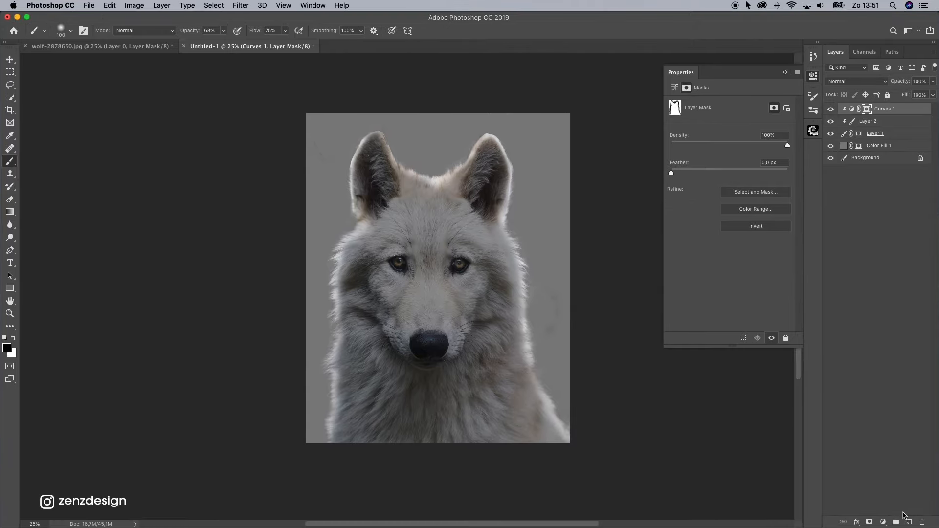
pyautogui.click(909, 523)
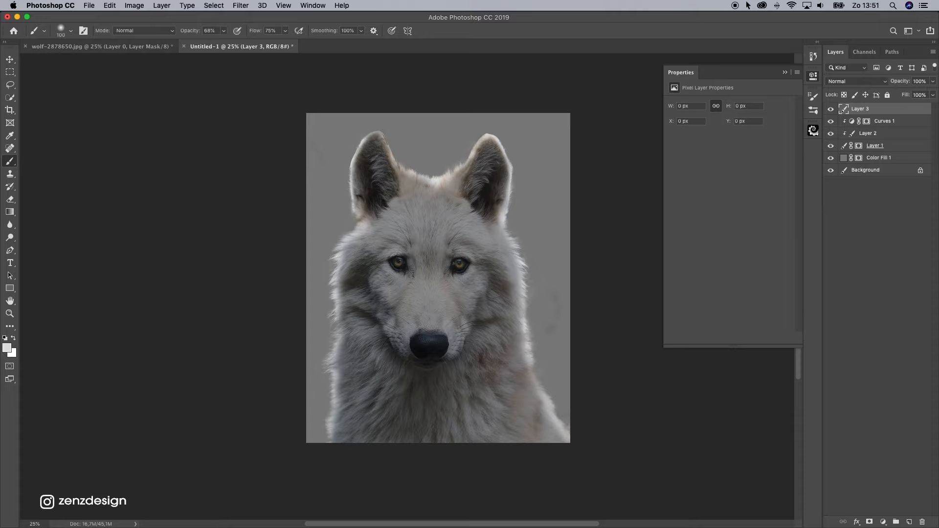
pyautogui.rightClick(878, 107)
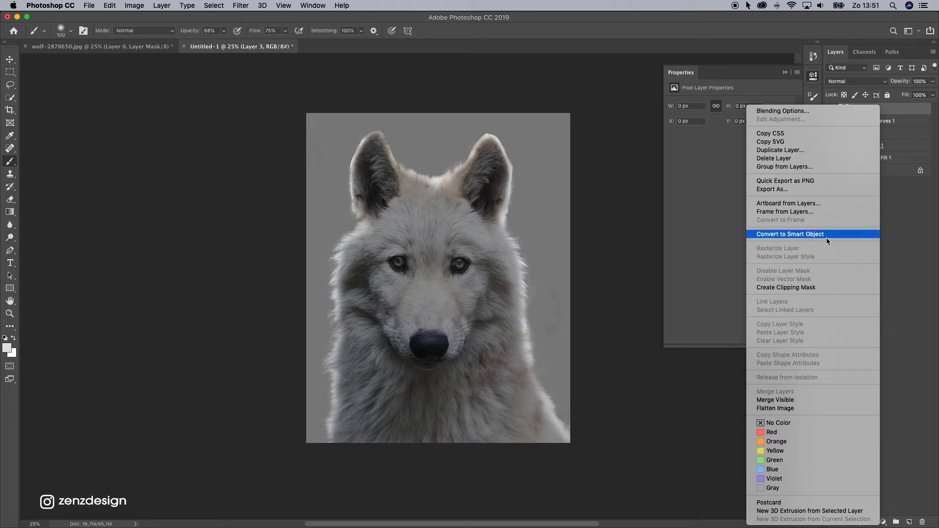
pyautogui.click(802, 289)
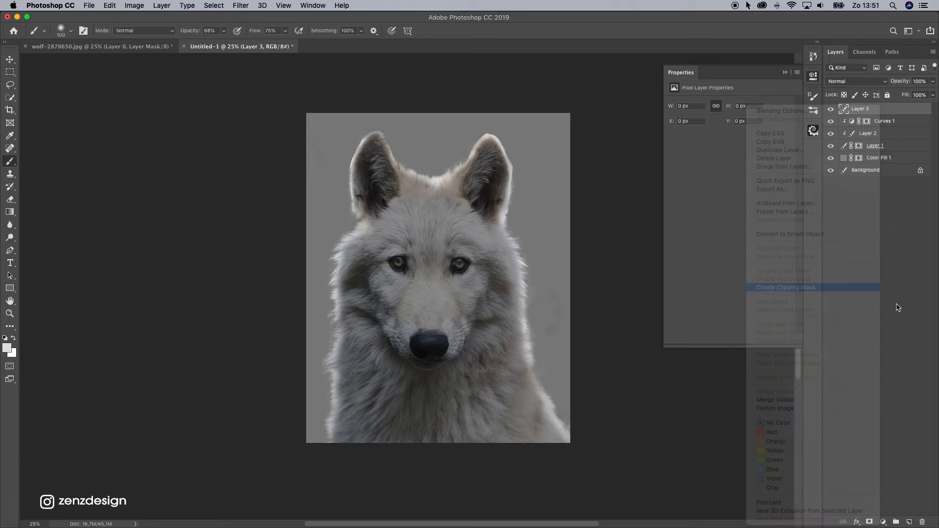
# - Fill the new clipped layer with 50% Gray in Normal mode at 100% opacity
pyautogui.click(109, 6)
pyautogui.click(110, 6)
pyautogui.click(109, 6)
pyautogui.click(146, 161)
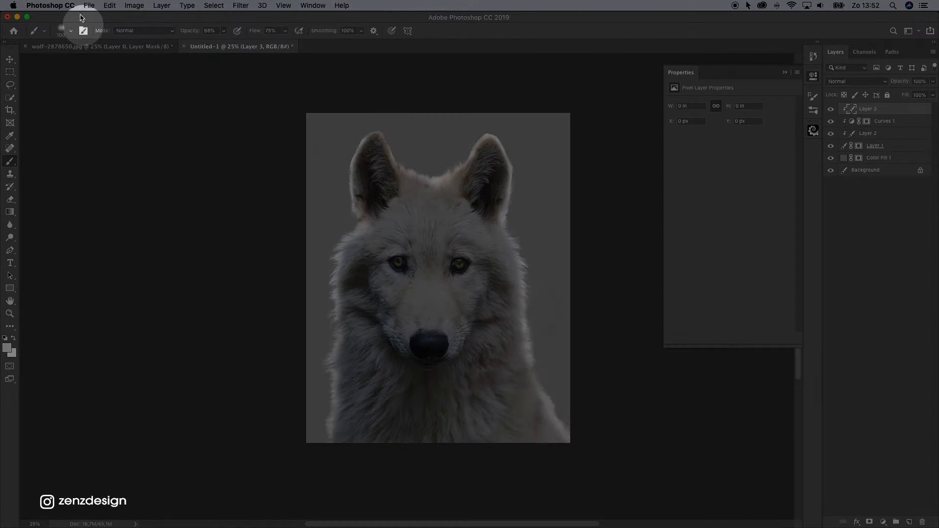
pyautogui.click(110, 7)
pyautogui.click(110, 7)
pyautogui.click(109, 6)
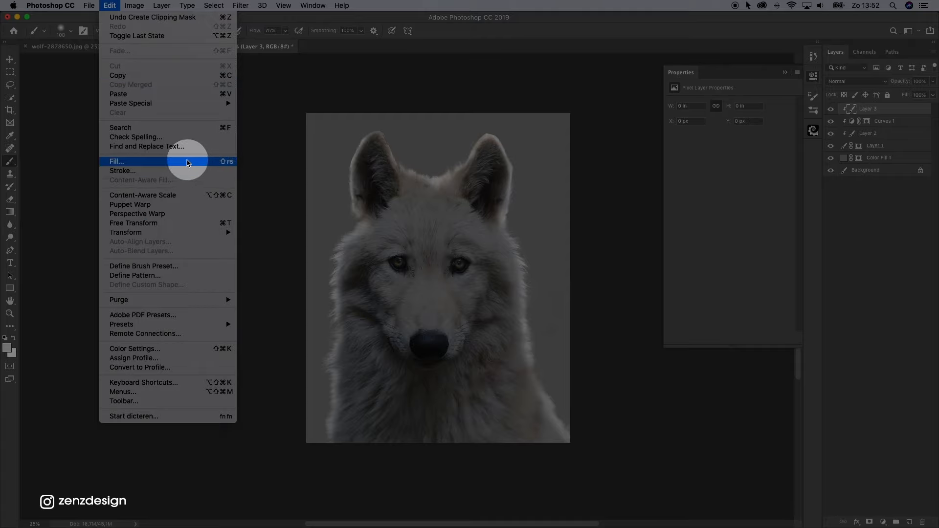
pyautogui.click(184, 164)
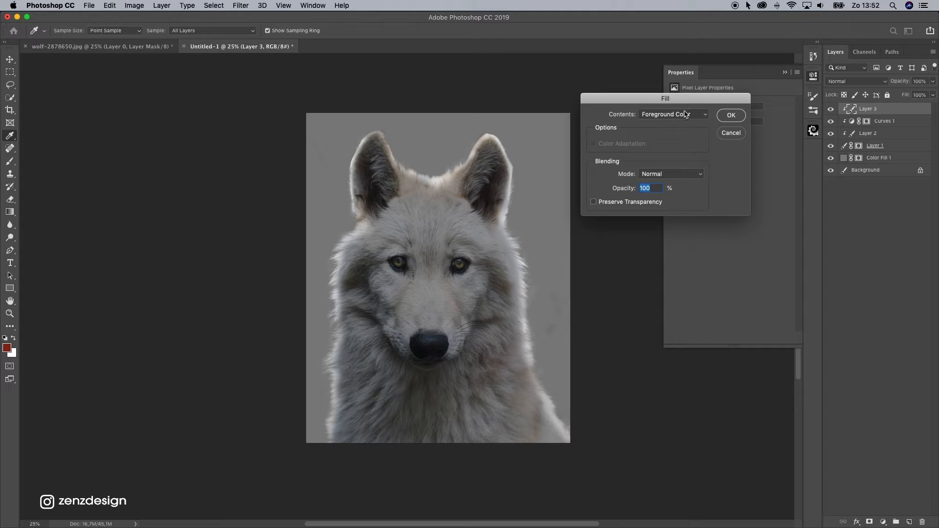
pyautogui.click(678, 114)
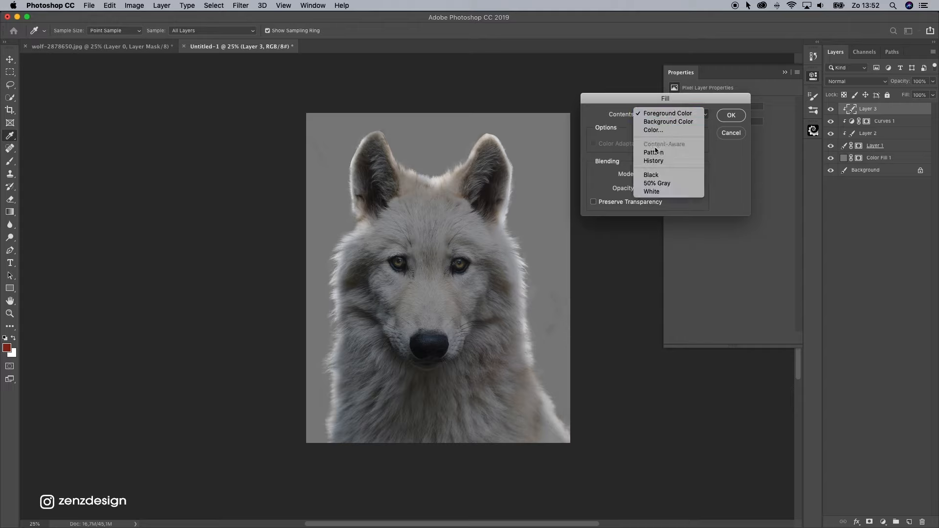
pyautogui.click(671, 187)
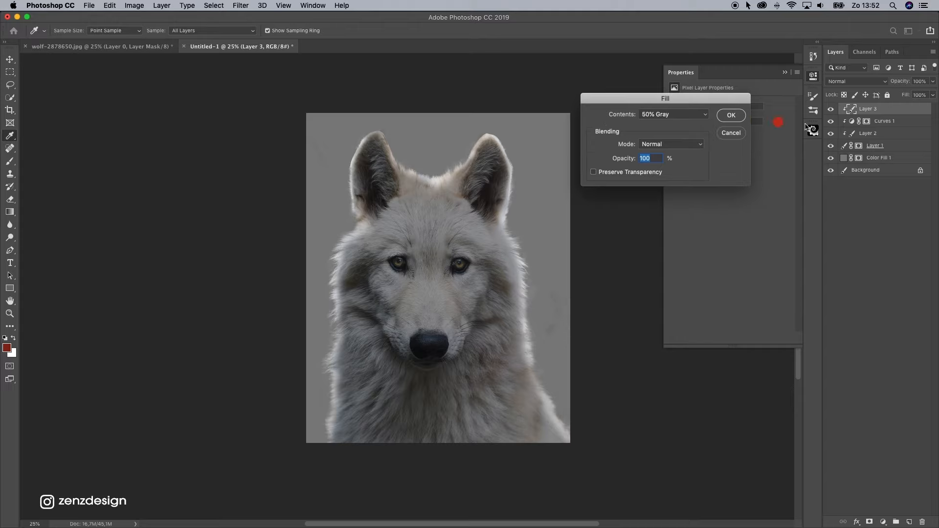
pyautogui.press('Return')
pyautogui.press('b')
# - Move the gray-filled layer below the highlight layer so it sits directly above the wolf layer
pyautogui.click(856, 84)
pyautogui.click(896, 109)
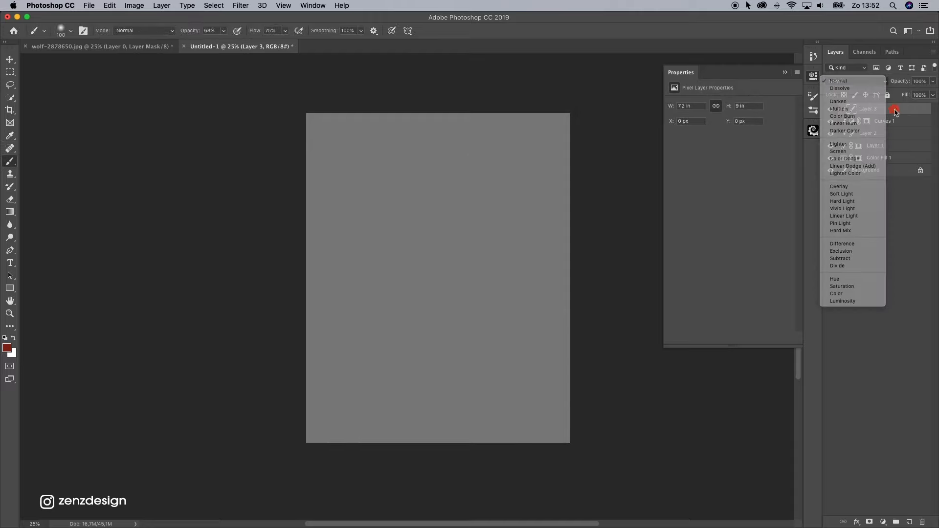
pyautogui.click(868, 83)
pyautogui.click(870, 111)
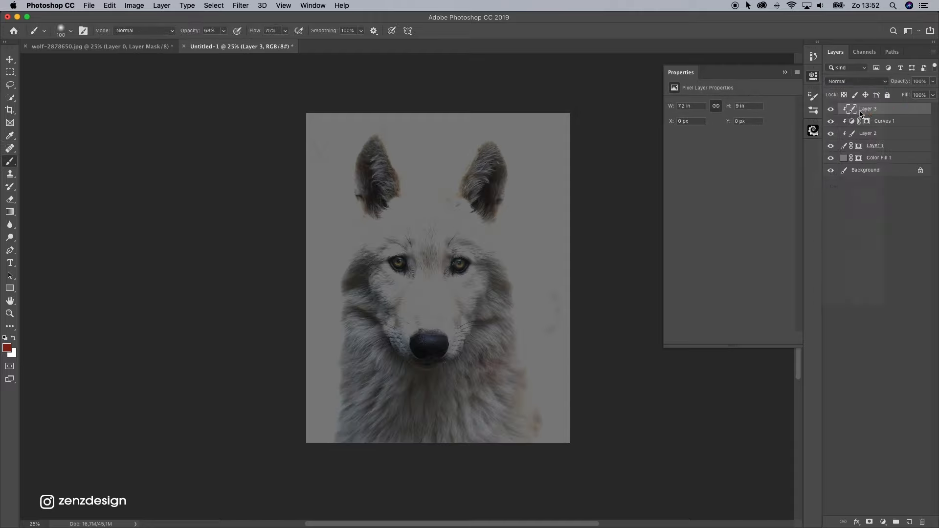
pyautogui.click(830, 109)
pyautogui.click(830, 108)
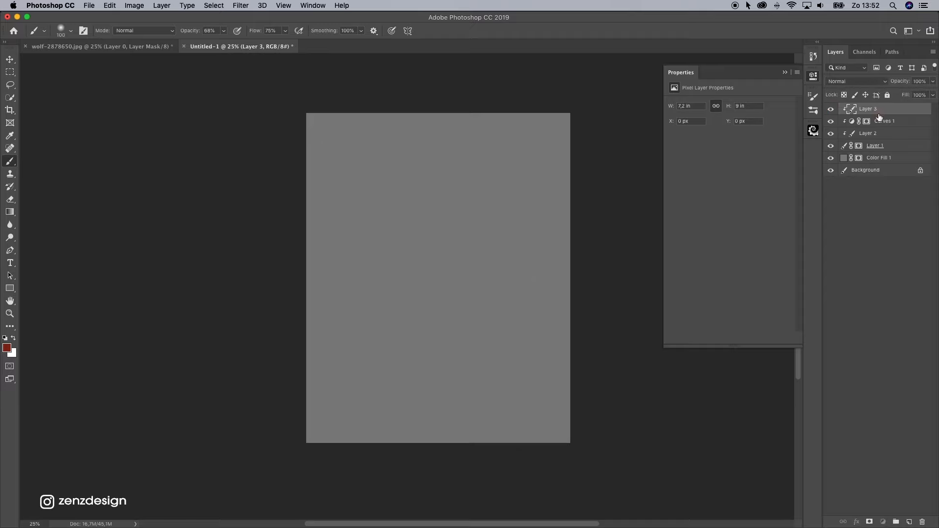
pyautogui.moveTo(880, 116); pyautogui.dragTo(862, 140)
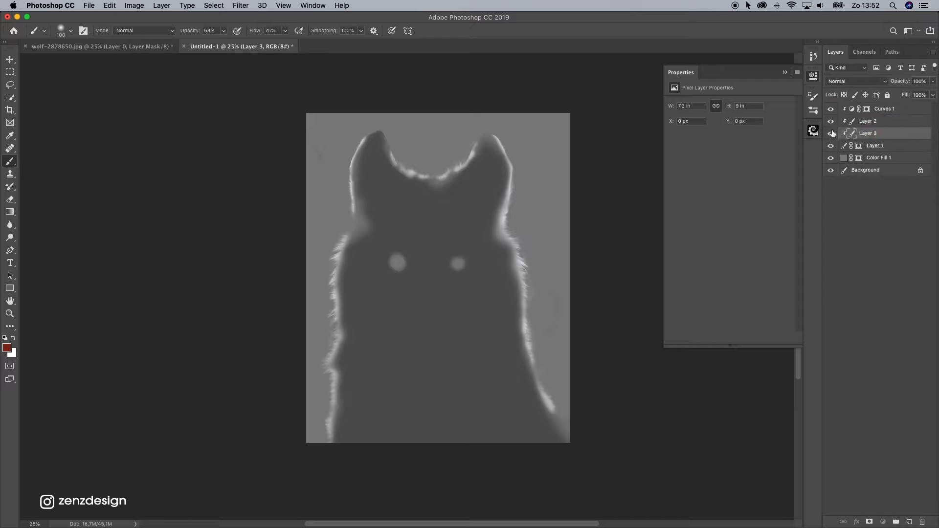
# - Check how the gray, wolf and color fill layers affect the image by toggling their visibility
pyautogui.click(860, 81)
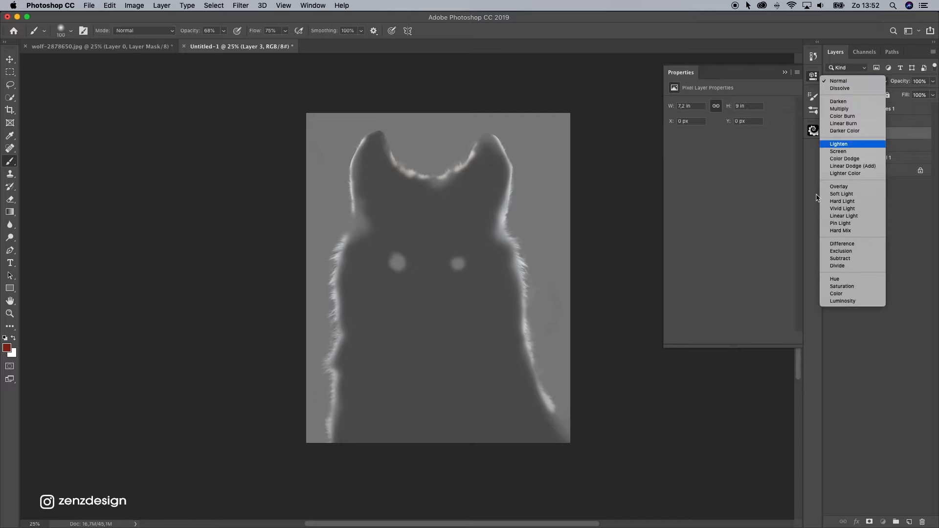
pyautogui.press('Escape')
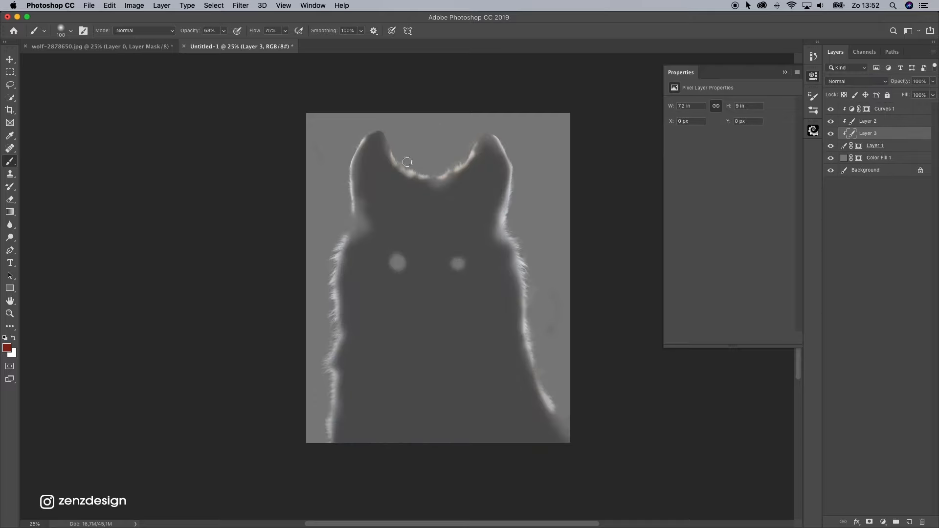
pyautogui.click(831, 158)
pyautogui.click(832, 158)
pyautogui.click(831, 146)
pyautogui.click(831, 146)
pyautogui.click(859, 146)
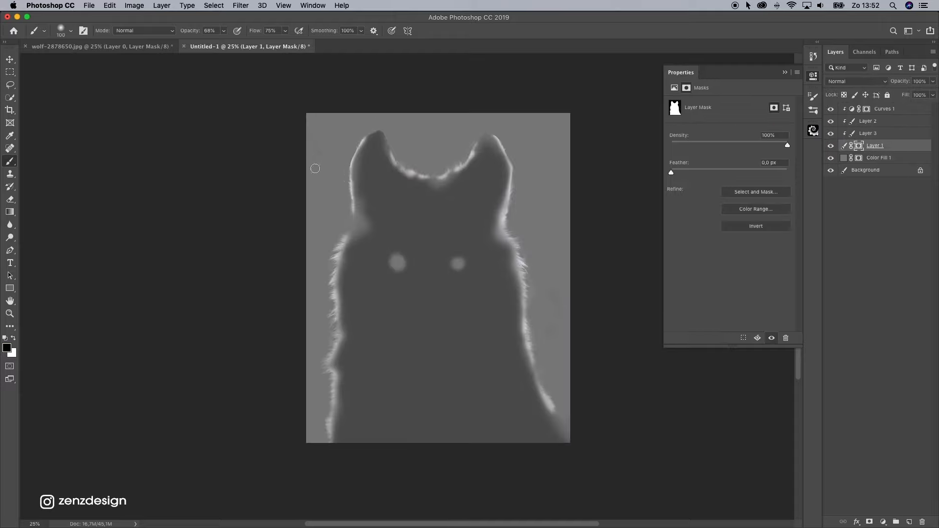
pyautogui.click(852, 134)
pyautogui.click(831, 133)
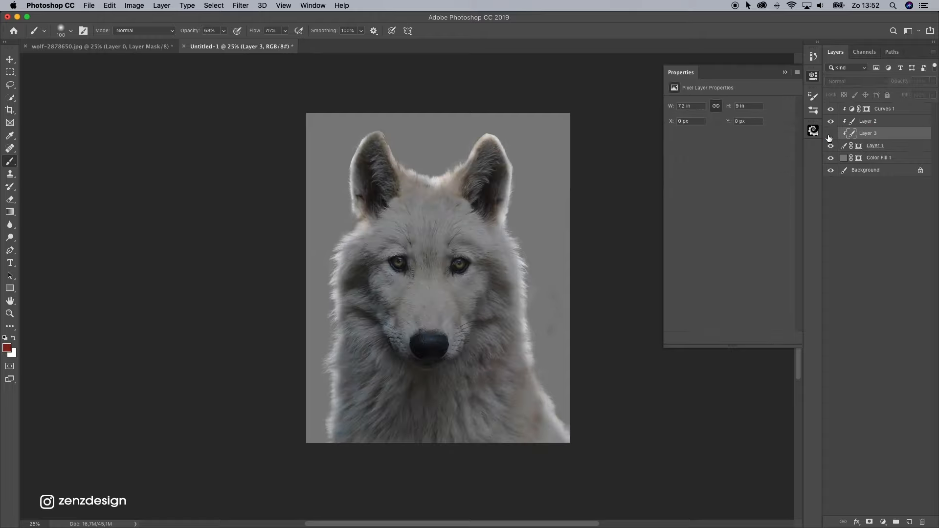
pyautogui.click(831, 133)
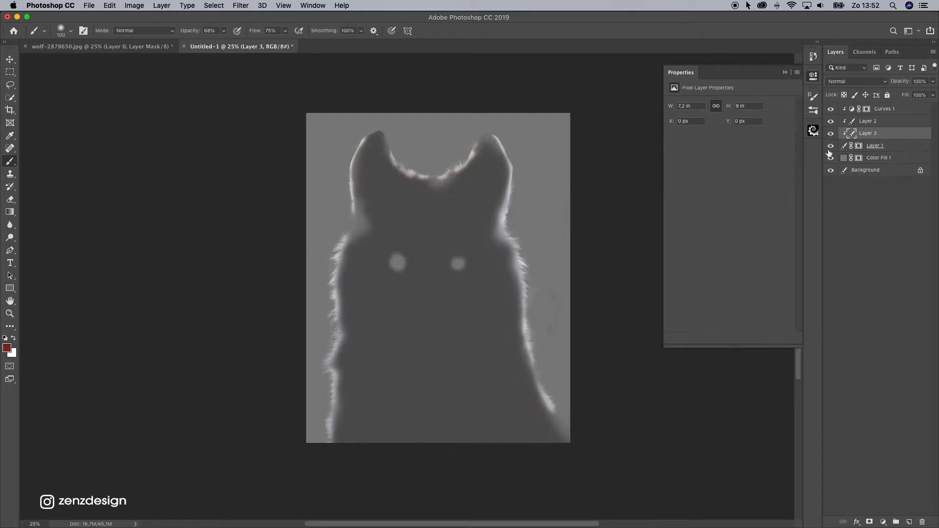
pyautogui.click(830, 134)
pyautogui.click(831, 134)
# - Set the gray-filled layer's blend mode to Overlay
pyautogui.click(9, 314)
pyautogui.click(856, 81)
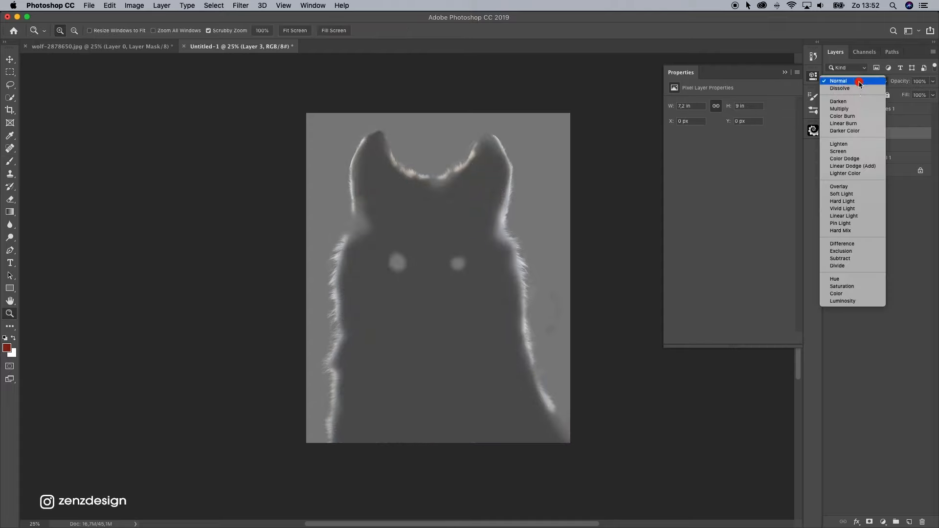
pyautogui.click(838, 188)
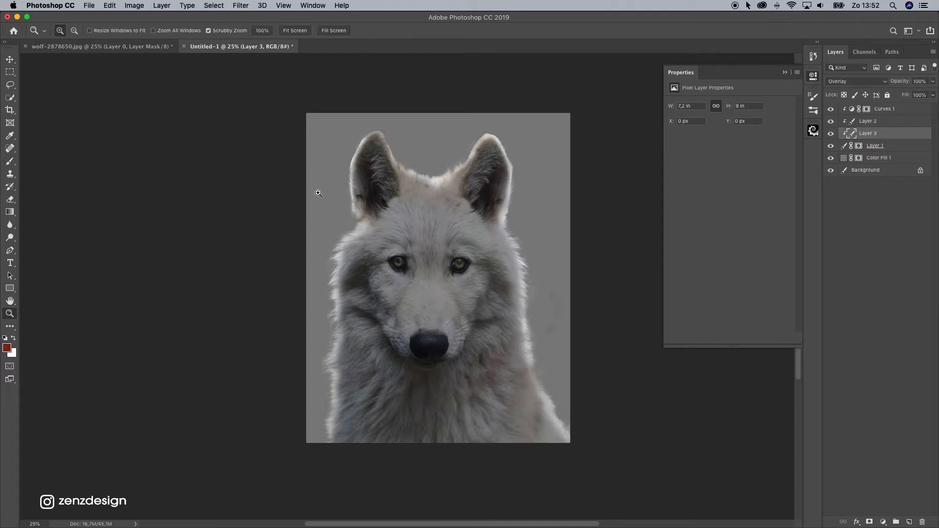
# - Brighten both irises on the gray layer with the Dodge tool, using Midtones, 50% exposure and a brush reduced to 45 px
pyautogui.click(375, 253)
pyautogui.click(375, 252)
pyautogui.click(360, 273)
pyautogui.click(9, 238)
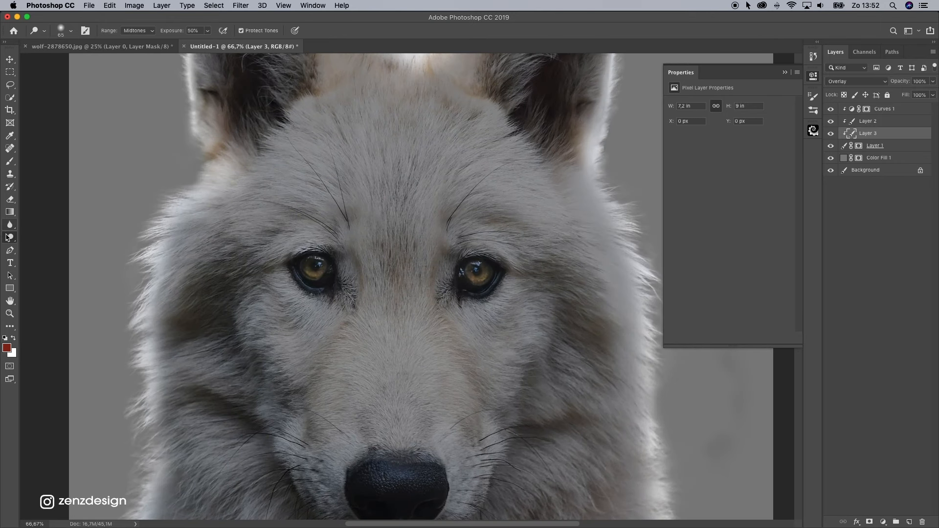
pyautogui.click(7, 238)
pyautogui.click(54, 235)
pyautogui.click(131, 29)
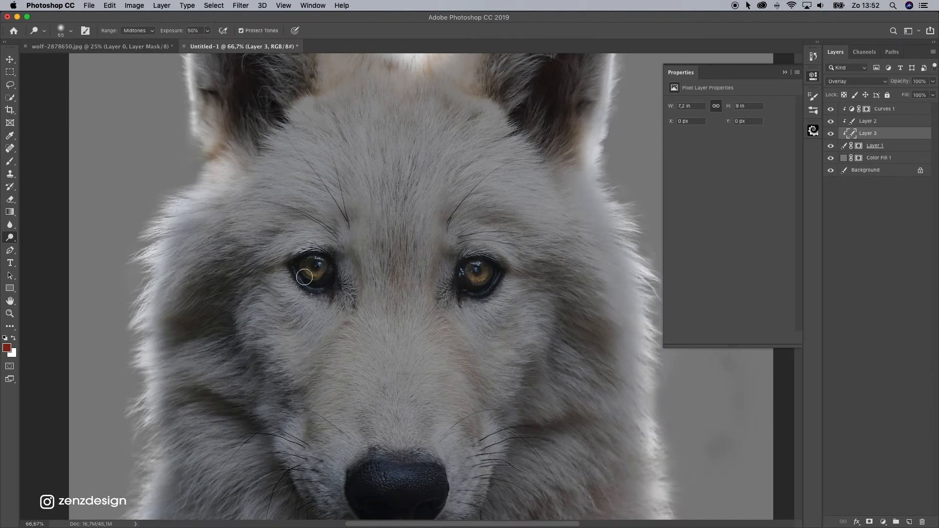
pyautogui.moveTo(311, 265)
pyautogui.mouseDown()
pyautogui.moveTo(297, 273)
pyautogui.moveTo(325, 263)
pyautogui.moveTo(315, 266)
pyautogui.mouseUp()
pyautogui.press('[')
pyautogui.press('[')
pyautogui.press('[')
pyautogui.moveTo(482, 265)
pyautogui.mouseDown()
pyautogui.moveTo(489, 258)
pyautogui.moveTo(471, 274)
pyautogui.mouseUp()
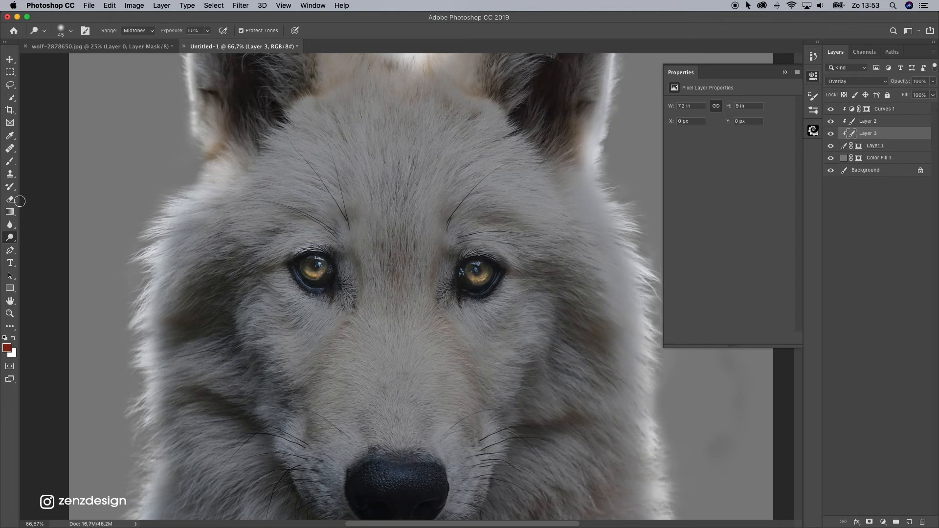
# - Darken around both eyes on the gray layer with the Burn tool, using Midtones, 50% exposure and a 45 px brush
pyautogui.click(136, 30)
pyautogui.click(68, 33)
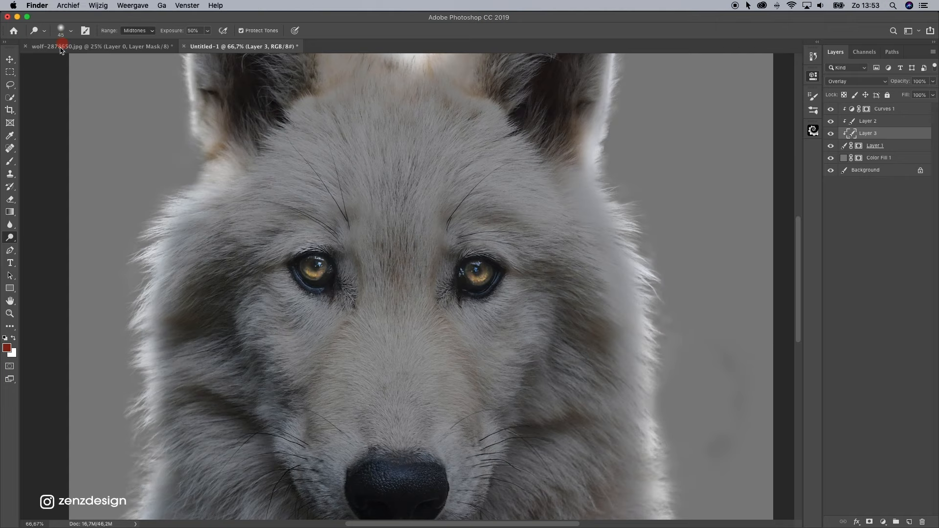
pyautogui.click(11, 240)
pyautogui.click(39, 249)
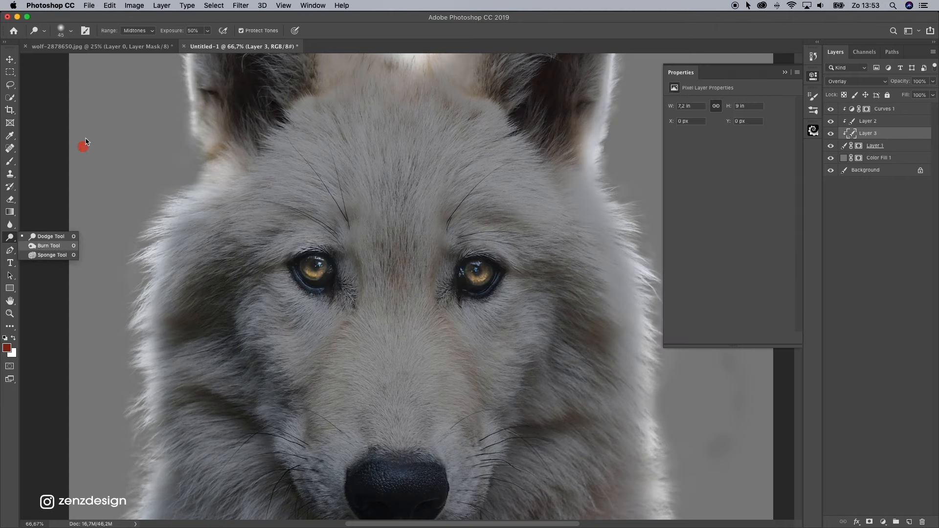
pyautogui.click(147, 31)
pyautogui.click(220, 37)
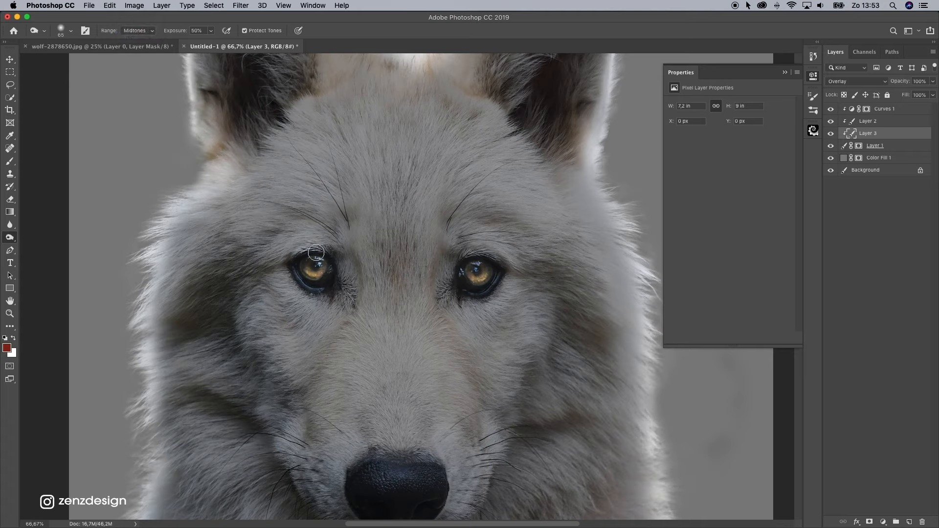
pyautogui.press('p')
pyautogui.click(10, 229)
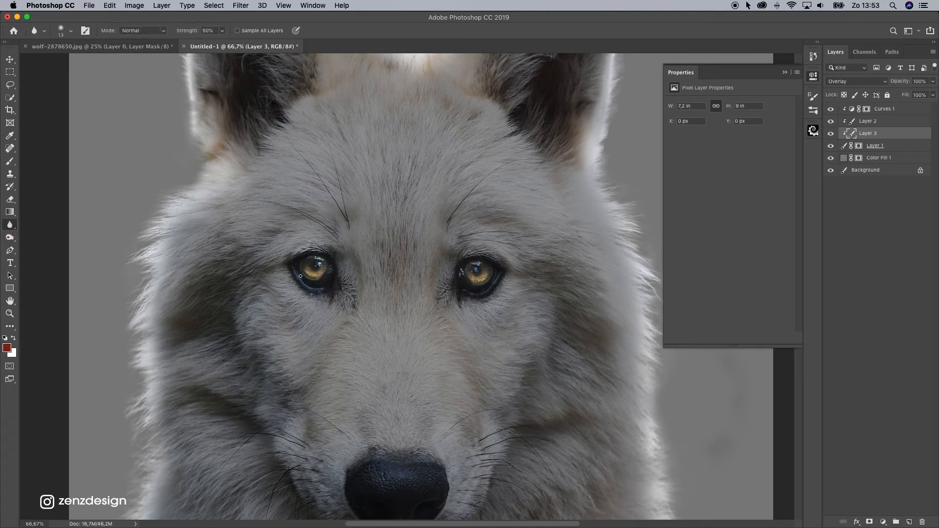
pyautogui.rightClick(15, 242)
pyautogui.click(39, 248)
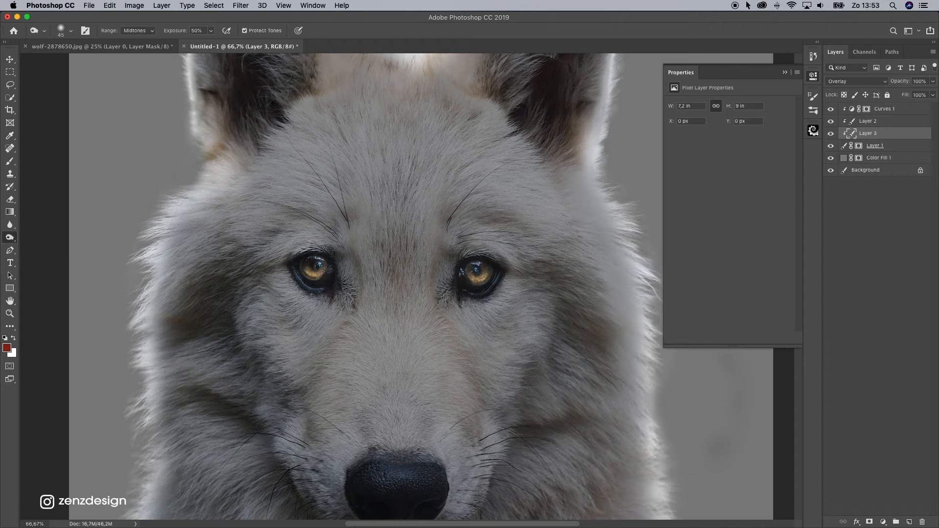
pyautogui.moveTo(470, 264); pyautogui.dragTo(477, 266)
pyautogui.click(298, 266)
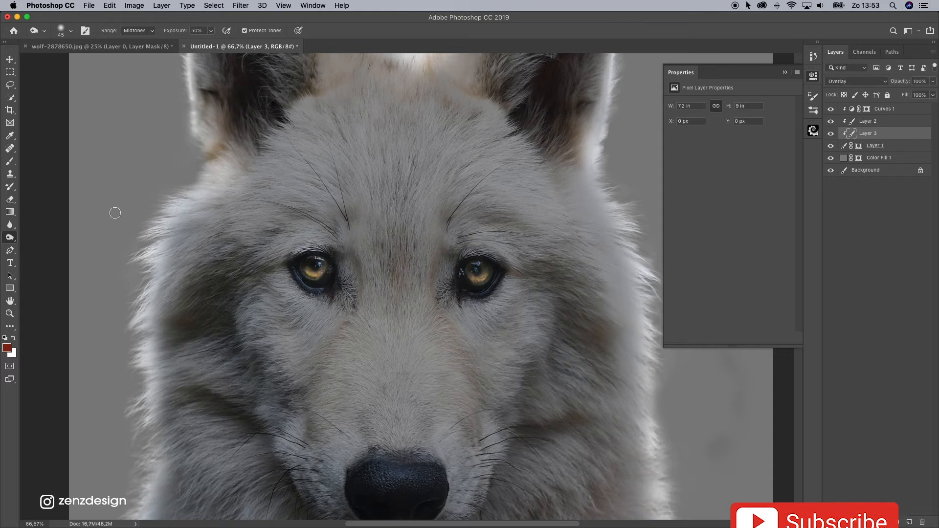
# - Review the whole wolf and compare the eyes with and without the dodge-and-burn layer
pyautogui.click(10, 314)
pyautogui.click(445, 260)
pyautogui.click(453, 260)
pyautogui.click(452, 259)
pyautogui.click(436, 285)
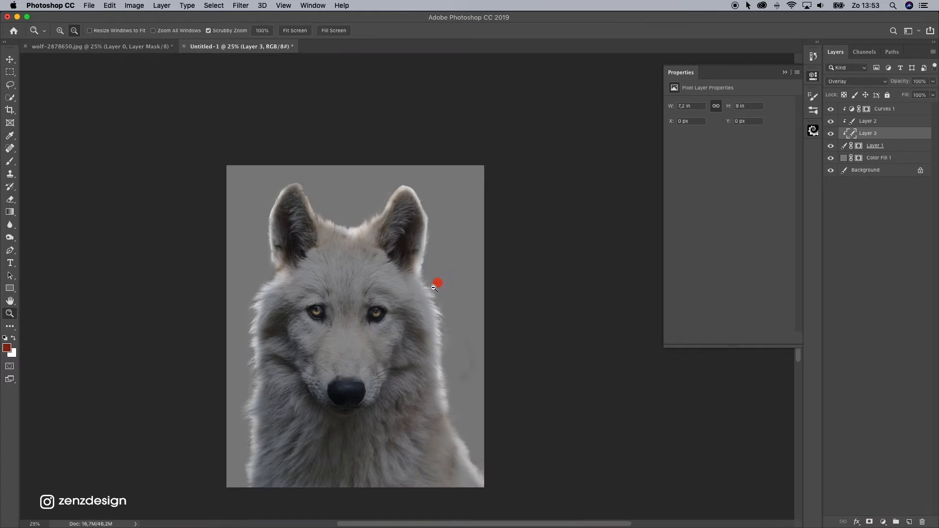
pyautogui.click(352, 316)
pyautogui.click(353, 316)
pyautogui.click(465, 257)
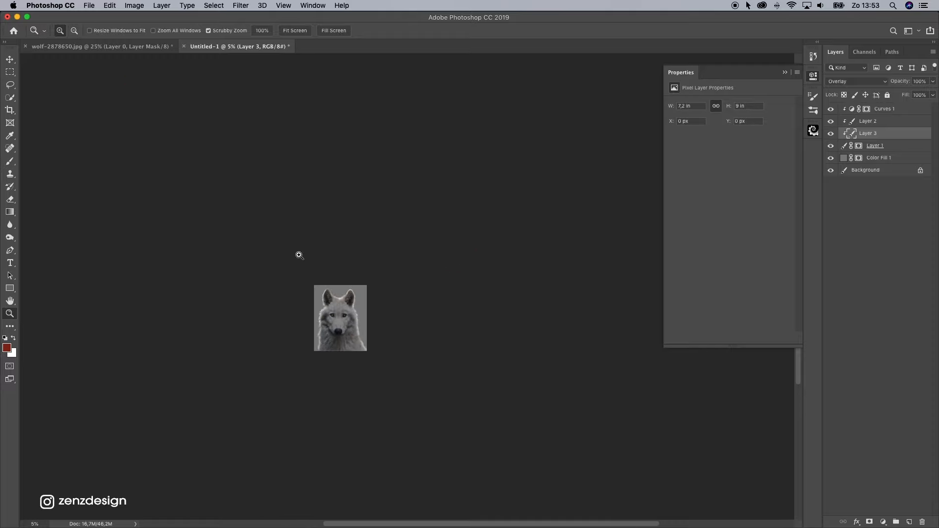
pyautogui.click(334, 315)
pyautogui.moveTo(335, 314); pyautogui.dragTo(531, 260)
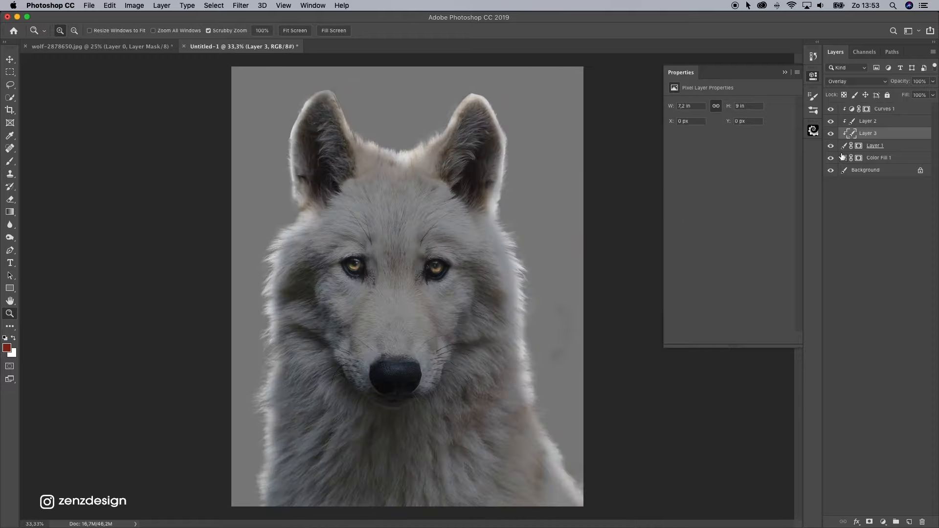
pyautogui.click(831, 133)
pyautogui.click(831, 134)
# - Add a new layer clipped to the wolf directly above the dodge-and-burn layer
pyautogui.click(888, 109)
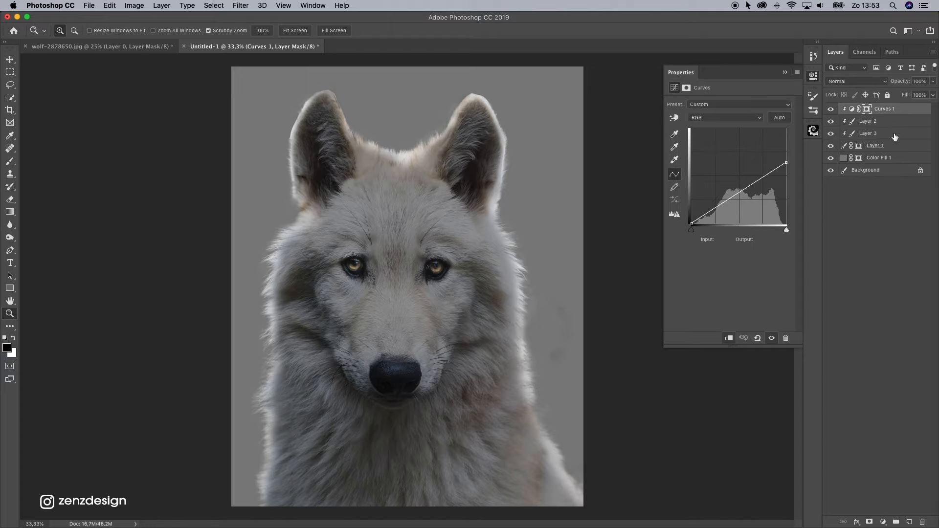
pyautogui.click(895, 135)
pyautogui.click(910, 519)
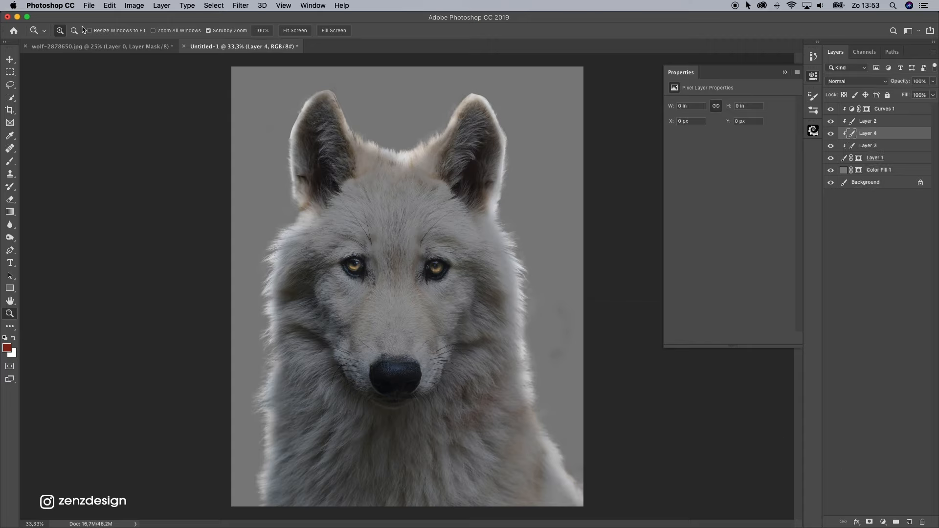
# - Fill the new clipped layer with 50% gray and set its blend mode to Overlay
pyautogui.click(107, 5)
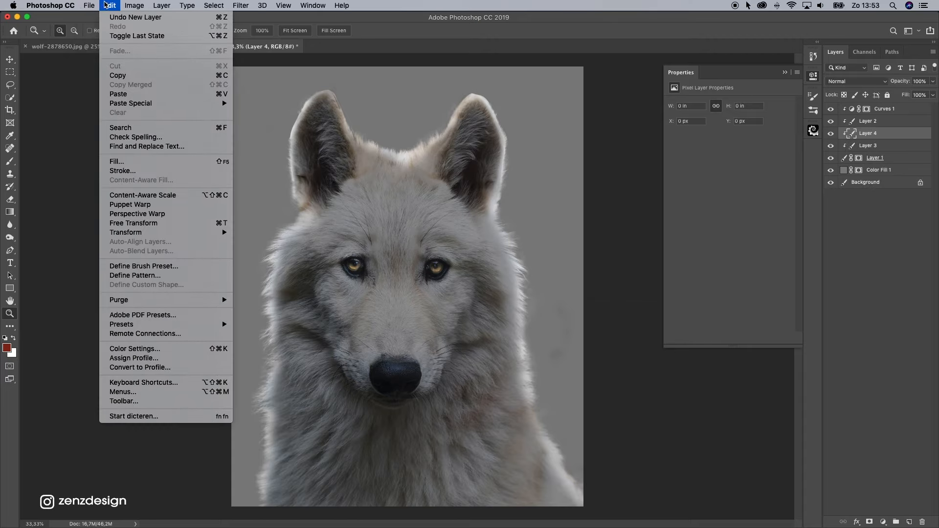
pyautogui.click(218, 166)
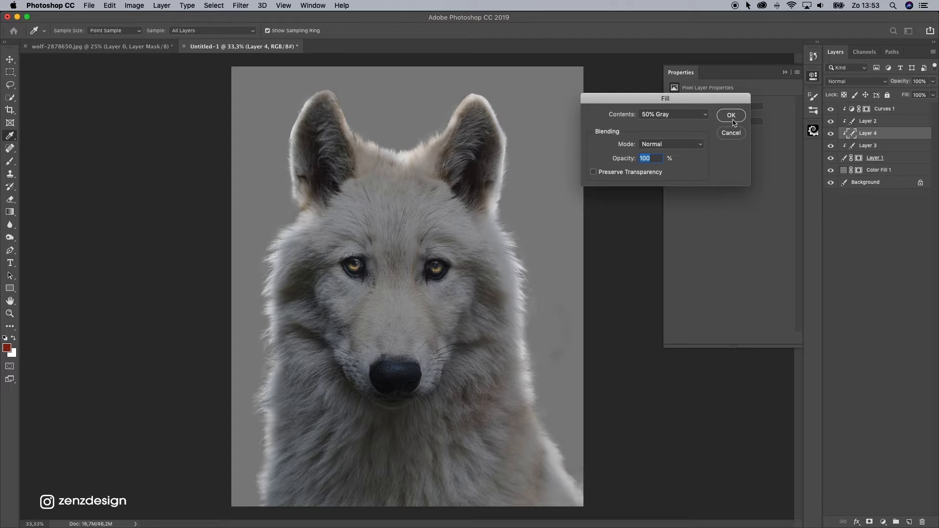
pyautogui.click(731, 116)
pyautogui.press('z')
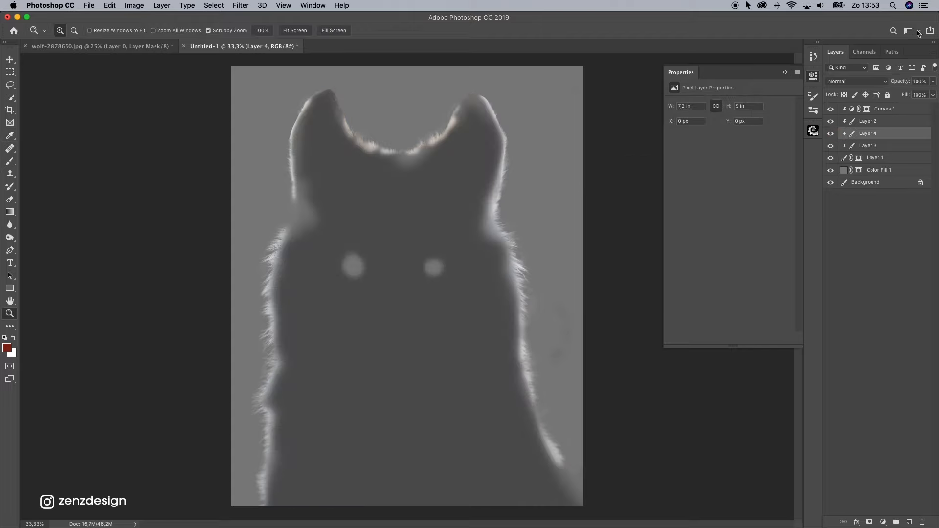
pyautogui.click(861, 83)
pyautogui.click(849, 185)
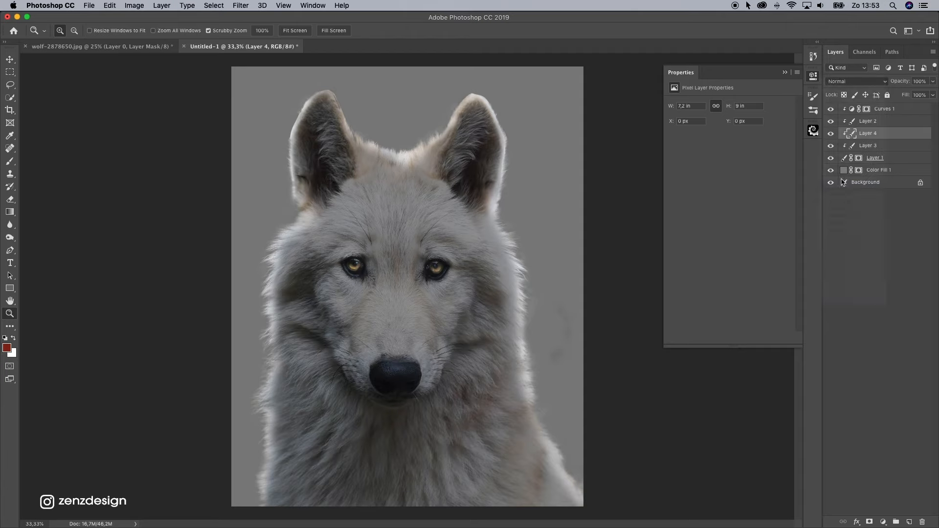
# - Brighten the fur along the wolf's outline and ears with the Dodge tool, using Highlights at 35% and Shadows at 14% exposure
pyautogui.click(9, 229)
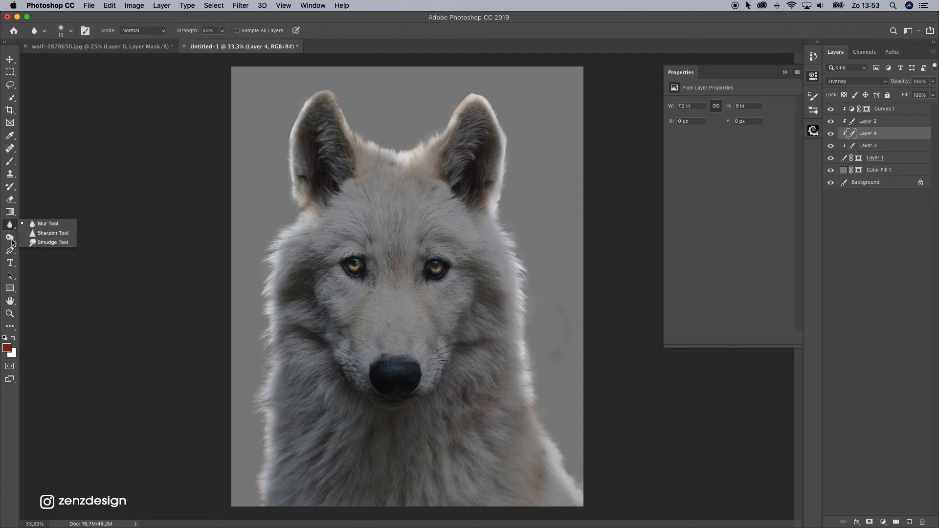
pyautogui.click(10, 238)
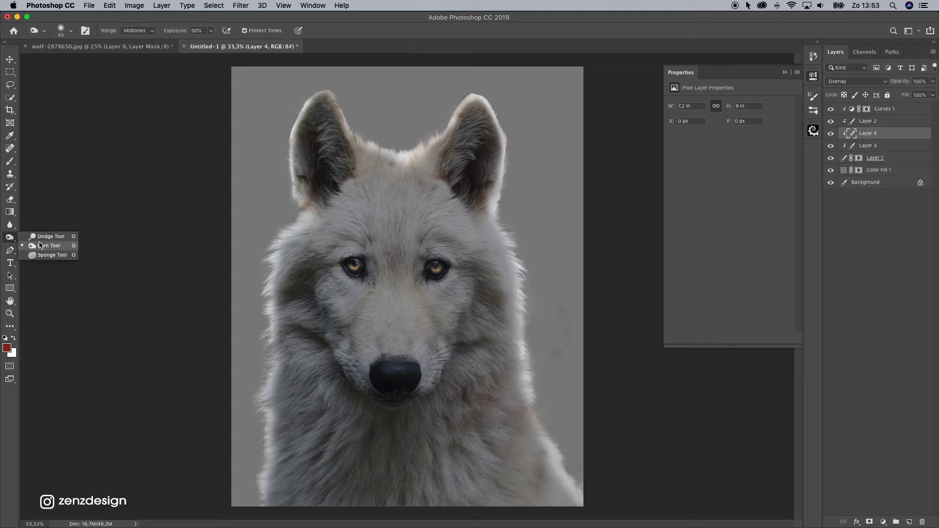
pyautogui.click(44, 236)
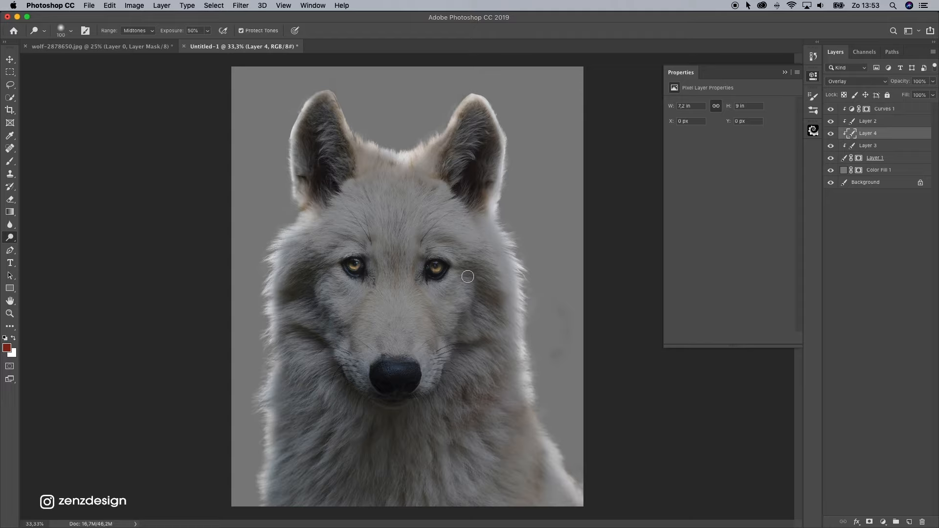
pyautogui.press(']')
pyautogui.press(']')
pyautogui.press(']')
pyautogui.click(150, 31)
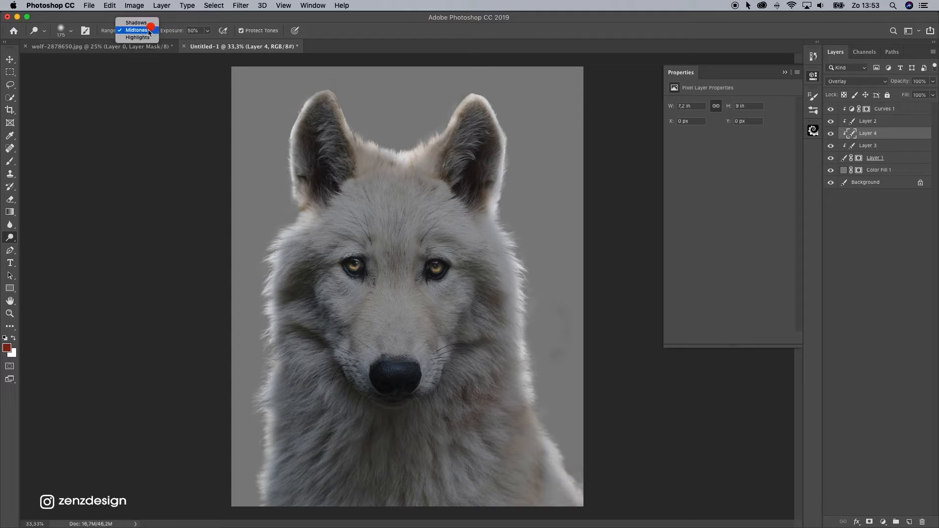
pyautogui.click(138, 37)
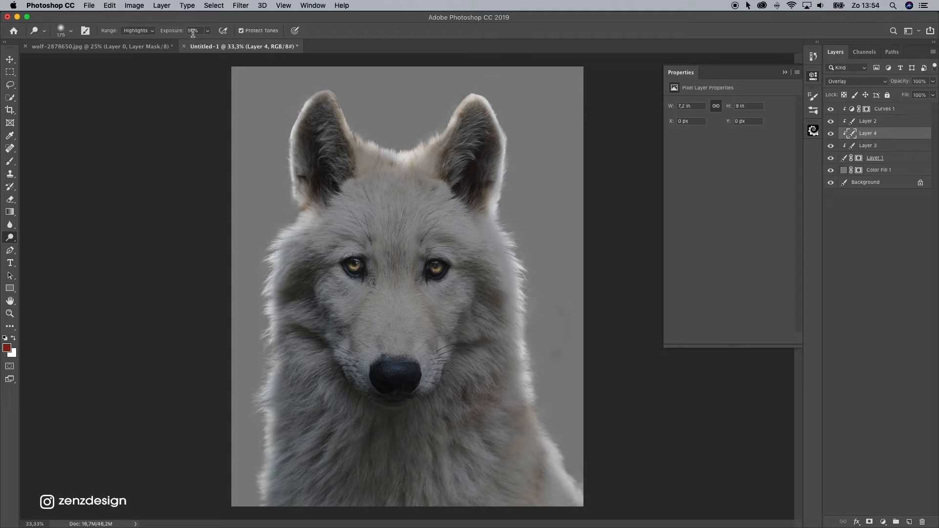
pyautogui.click(208, 30)
pyautogui.click(254, 28)
pyautogui.moveTo(267, 248)
pyautogui.mouseDown()
pyautogui.moveTo(289, 236)
pyautogui.moveTo(325, 185)
pyautogui.moveTo(367, 98)
pyautogui.moveTo(351, 126)
pyautogui.moveTo(437, 139)
pyautogui.mouseUp()
pyautogui.moveTo(460, 101)
pyautogui.mouseDown()
pyautogui.moveTo(501, 80)
pyautogui.moveTo(492, 226)
pyautogui.moveTo(542, 286)
pyautogui.moveTo(499, 248)
pyautogui.moveTo(528, 373)
pyautogui.moveTo(590, 478)
pyautogui.moveTo(514, 407)
pyautogui.moveTo(564, 435)
pyautogui.mouseUp()
pyautogui.moveTo(375, 155)
pyautogui.mouseDown()
pyautogui.moveTo(333, 95)
pyautogui.moveTo(356, 148)
pyautogui.mouseUp()
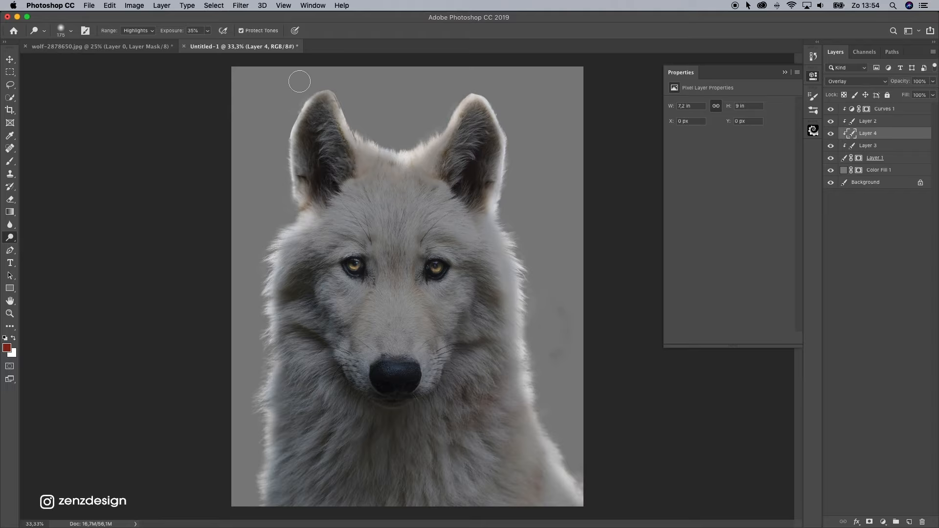
pyautogui.moveTo(301, 191); pyautogui.dragTo(269, 398)
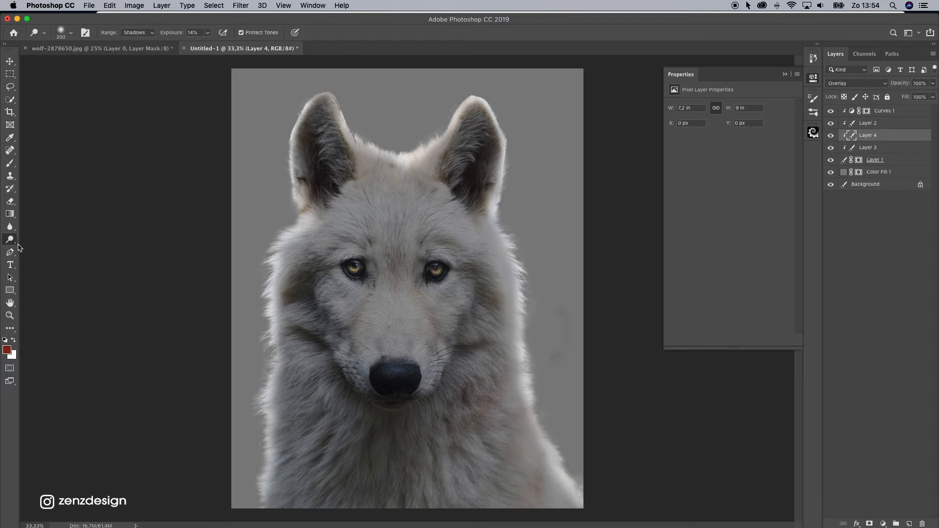
# - Darken the face and chest fur with the Burn tool, using Midtones at 25% exposure with a 300 px brush and Shadows at 11%
pyautogui.rightClick(10, 237)
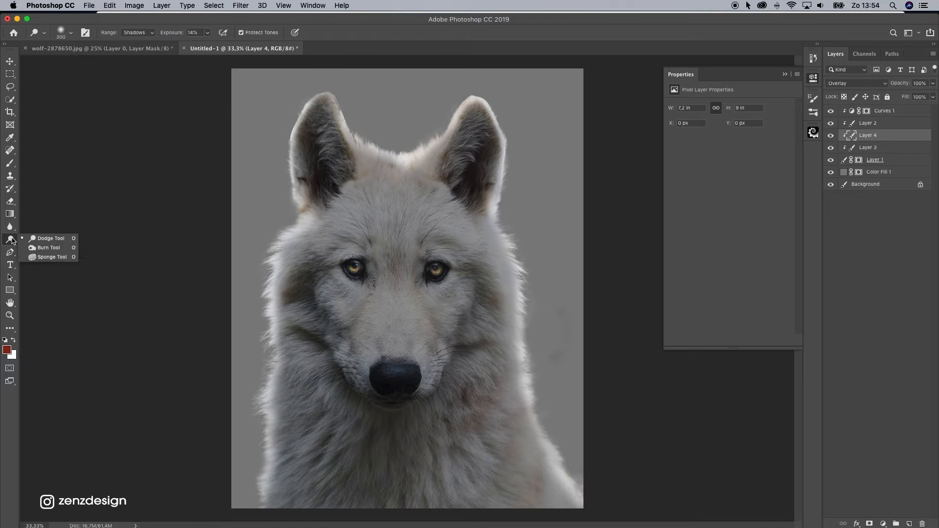
pyautogui.click(41, 248)
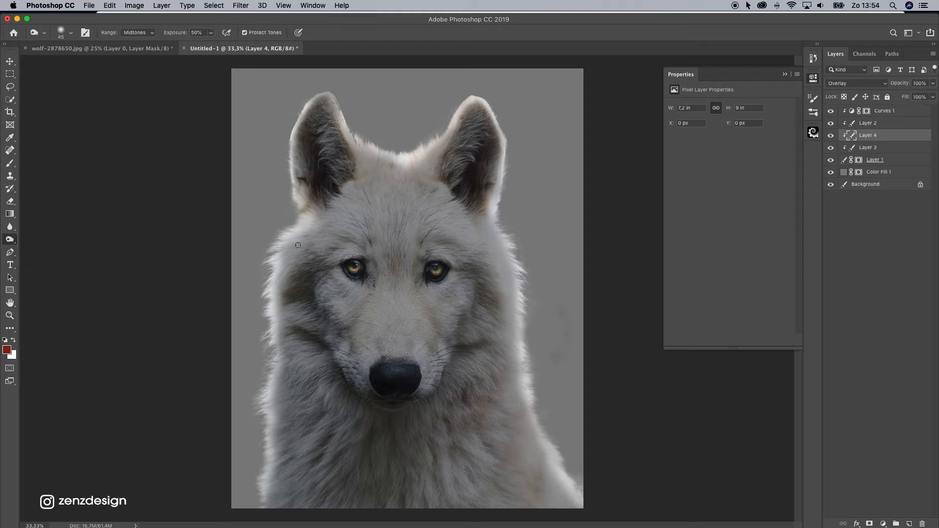
pyautogui.click(138, 32)
pyautogui.click(142, 43)
pyautogui.moveTo(323, 256)
pyautogui.mouseDown()
pyautogui.moveTo(470, 220)
pyautogui.moveTo(485, 254)
pyautogui.mouseUp()
pyautogui.press('[')
pyautogui.press('[')
pyautogui.press('[')
pyautogui.press('[')
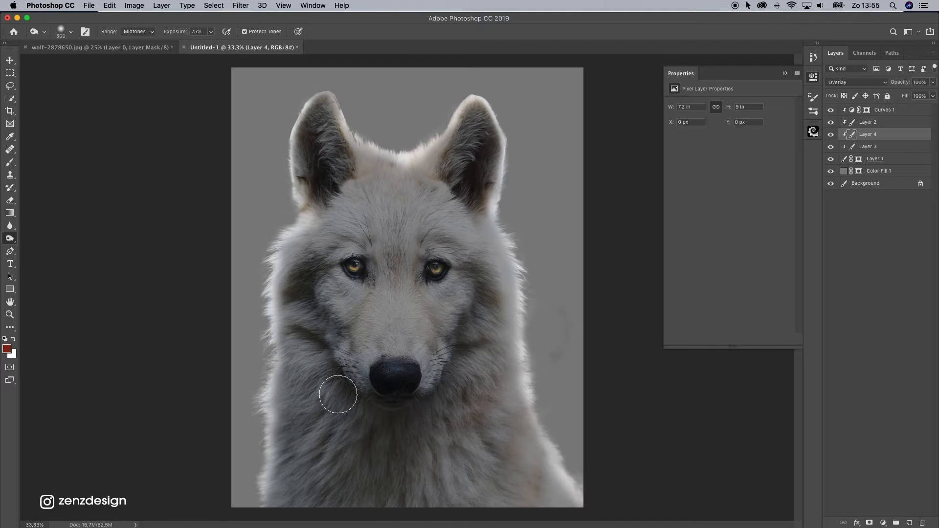
pyautogui.moveTo(337, 389); pyautogui.dragTo(366, 496)
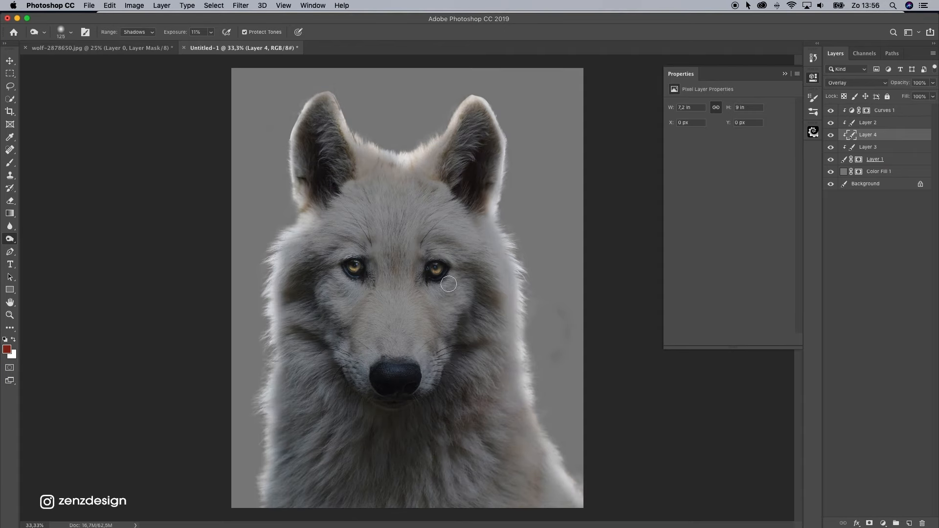
# - Check the effect of the second dodge-and-burn layer on the whole wolf by varying its opacity
pyautogui.click(934, 82)
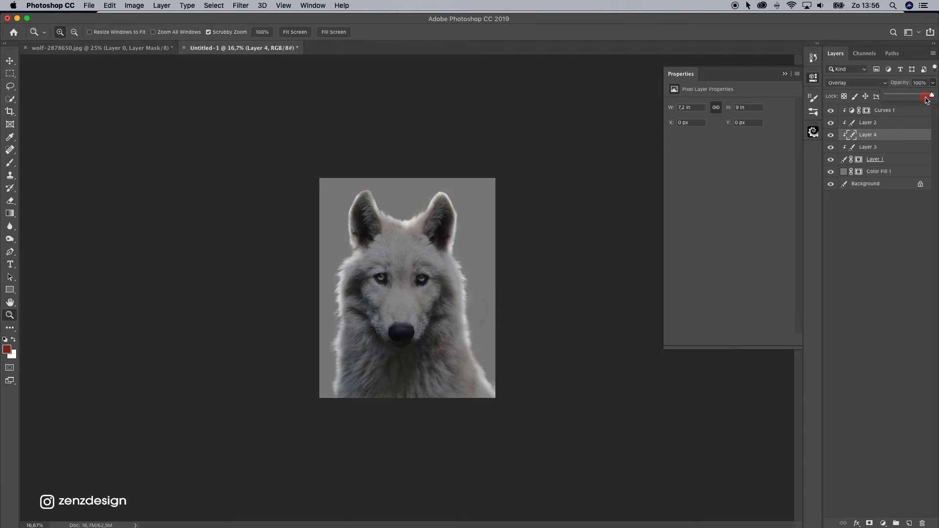
pyautogui.moveTo(931, 97); pyautogui.dragTo(930, 97)
pyautogui.click(920, 83)
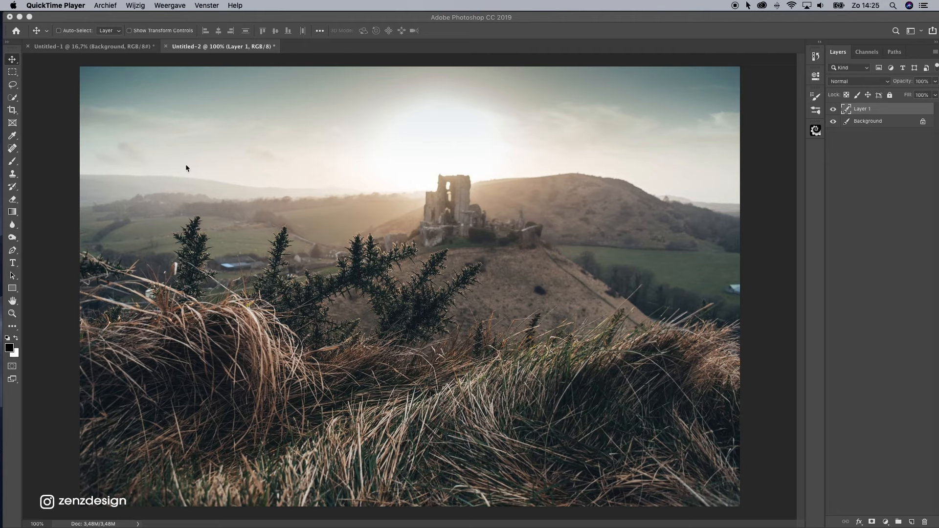
# - Copy the castle landscape photo into the wolf document as a layer behind the wolf
pyautogui.click(160, 95)
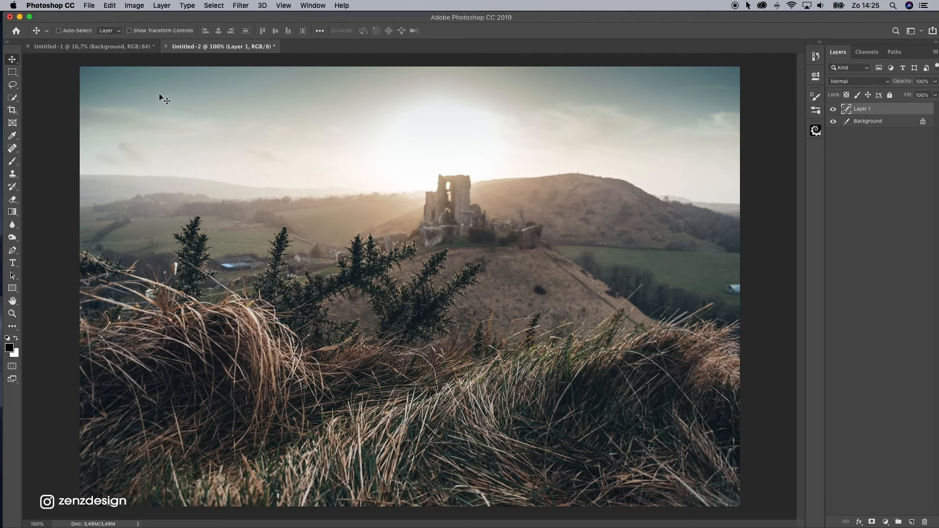
pyautogui.moveTo(140, 47); pyautogui.dragTo(583, 192)
pyautogui.moveTo(342, 133); pyautogui.dragTo(547, 139)
# - Enlarge the landscape proportionally to cover the canvas and position it with the sun glow behind the wolf's right-hand ear
pyautogui.press('super+t')
pyautogui.moveTo(462, 232); pyautogui.dragTo(368, 282)
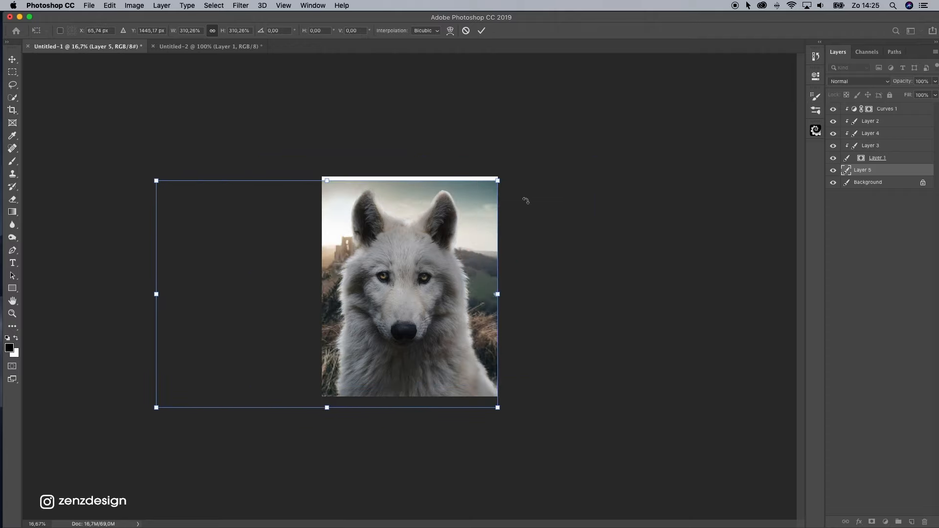
pyautogui.moveTo(502, 182); pyautogui.dragTo(511, 170)
pyautogui.moveTo(444, 220); pyautogui.dragTo(426, 227)
pyautogui.moveTo(469, 180); pyautogui.dragTo(522, 250)
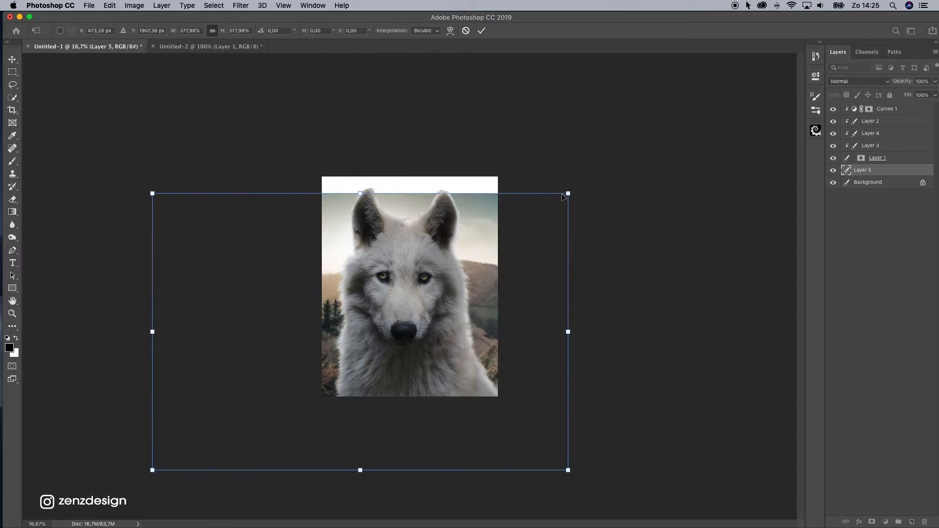
pyautogui.moveTo(543, 212); pyautogui.dragTo(448, 231)
pyautogui.press('Return')
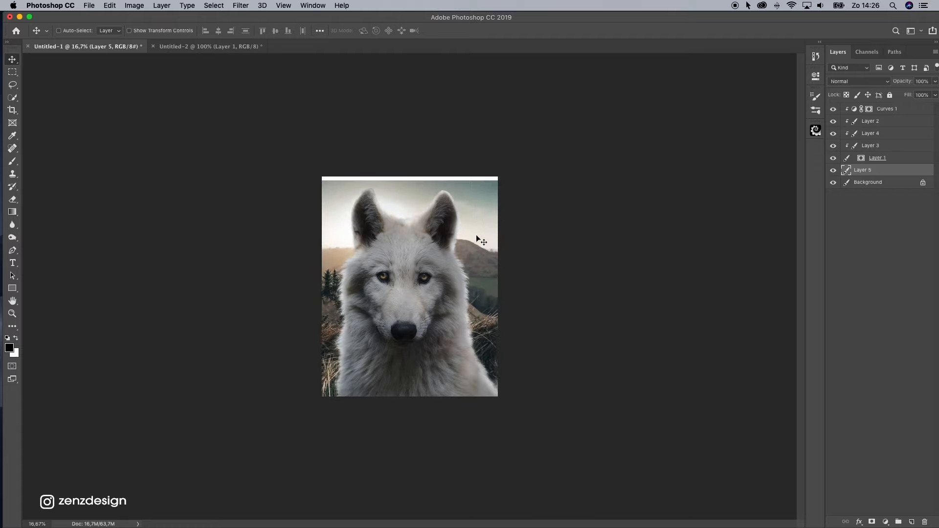
pyautogui.moveTo(518, 250); pyautogui.dragTo(509, 255)
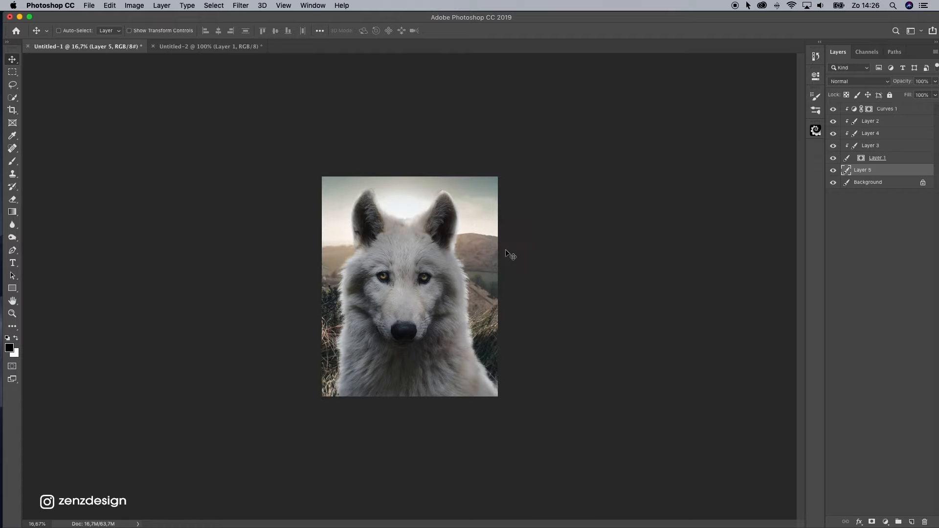
pyautogui.moveTo(453, 190); pyautogui.dragTo(475, 233)
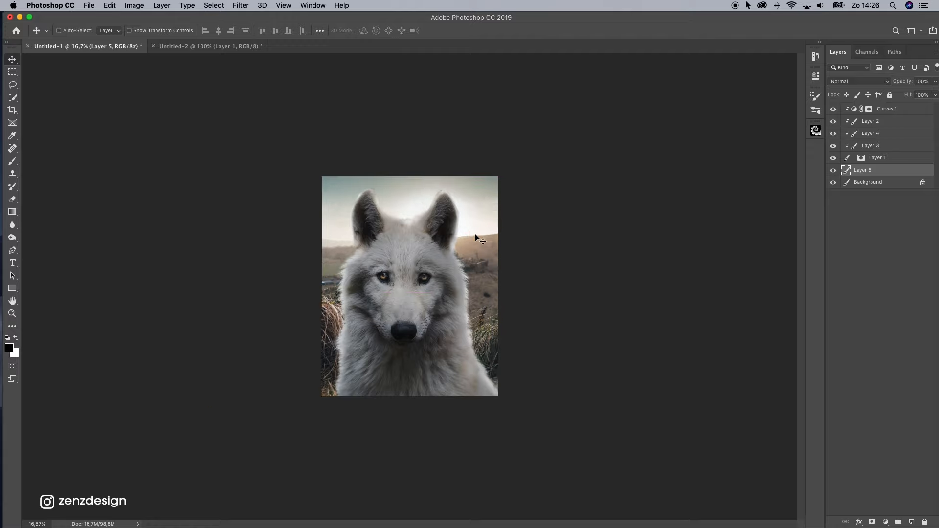
# - Add a new layer at the top of the stack and set the foreground colour to peach #ffc9a1
pyautogui.click(12, 314)
pyautogui.click(912, 110)
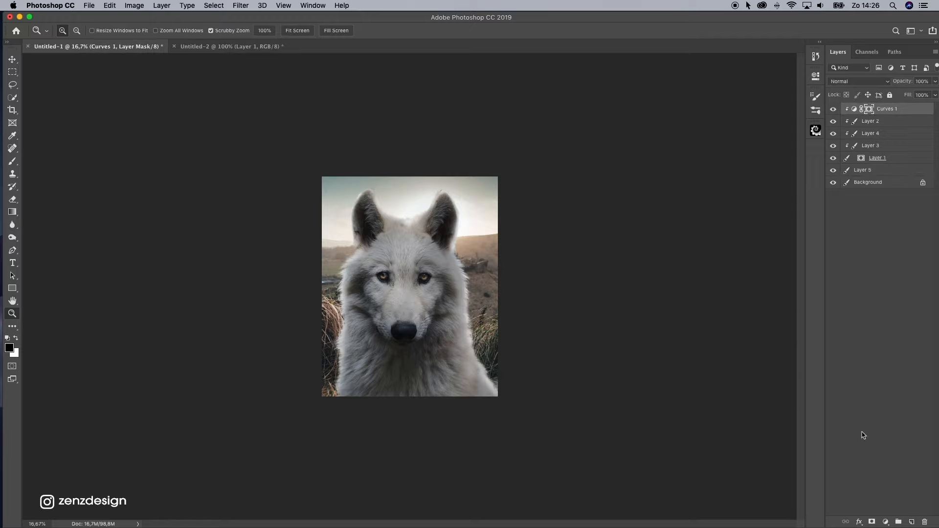
pyautogui.click(914, 523)
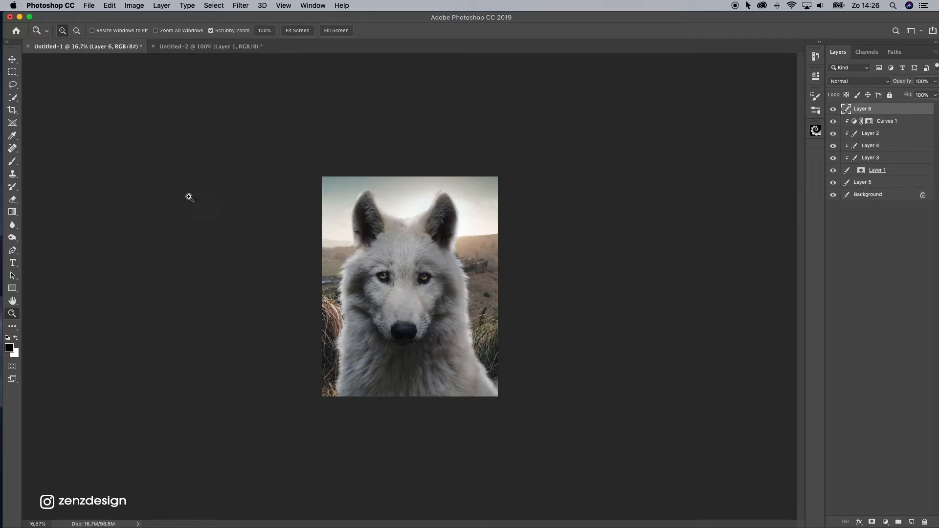
pyautogui.click(14, 161)
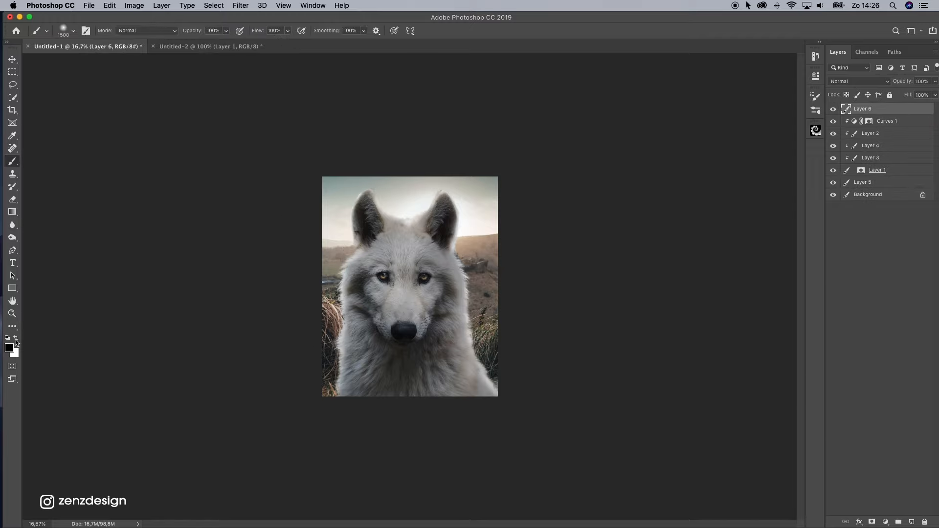
pyautogui.click(12, 349)
pyautogui.moveTo(481, 215)
pyautogui.mouseDown()
pyautogui.moveTo(403, 198)
pyautogui.moveTo(478, 183)
pyautogui.moveTo(485, 221)
pyautogui.moveTo(477, 226)
pyautogui.mouseUp()
pyautogui.moveTo(558, 138)
pyautogui.mouseDown()
pyautogui.moveTo(543, 131)
pyautogui.moveTo(554, 107)
pyautogui.mouseUp()
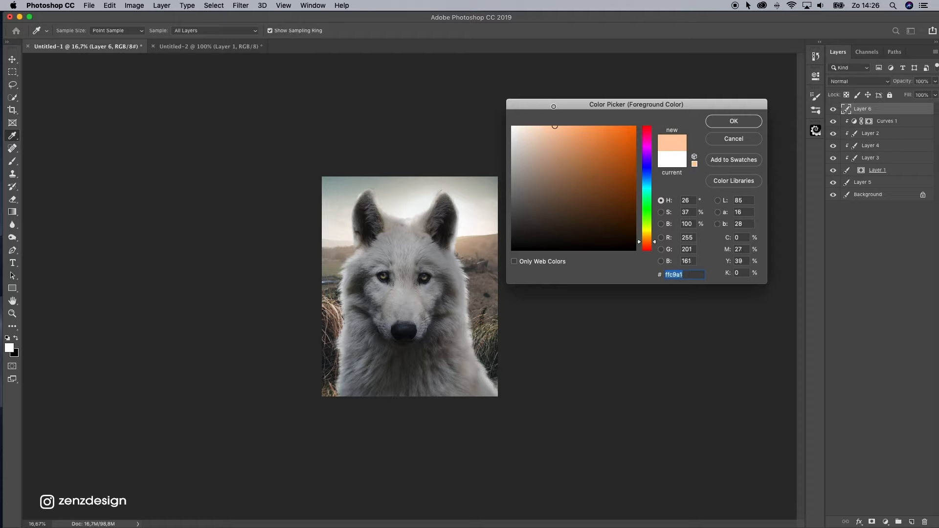
pyautogui.click(734, 121)
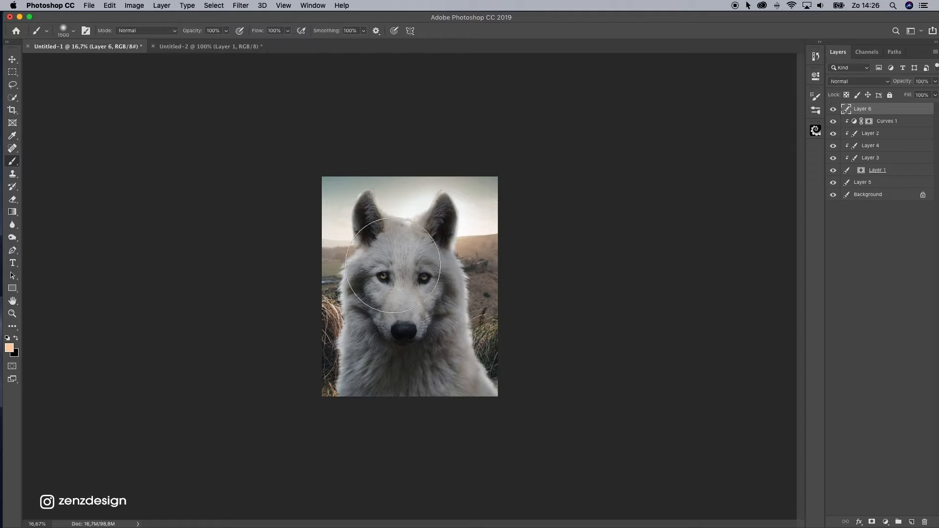
# - Paint a single soft peach glow with a 900 px brush and move it between the wolf's ears
pyautogui.press('[')
pyautogui.press('[')
pyautogui.press('[')
pyautogui.press('[')
pyautogui.press('[')
pyautogui.press('[')
pyautogui.click(420, 261)
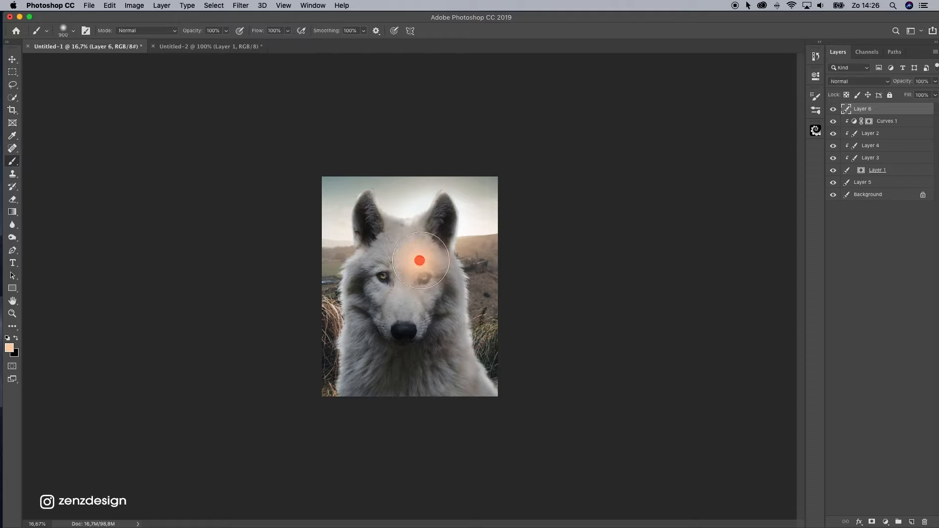
pyautogui.click(13, 59)
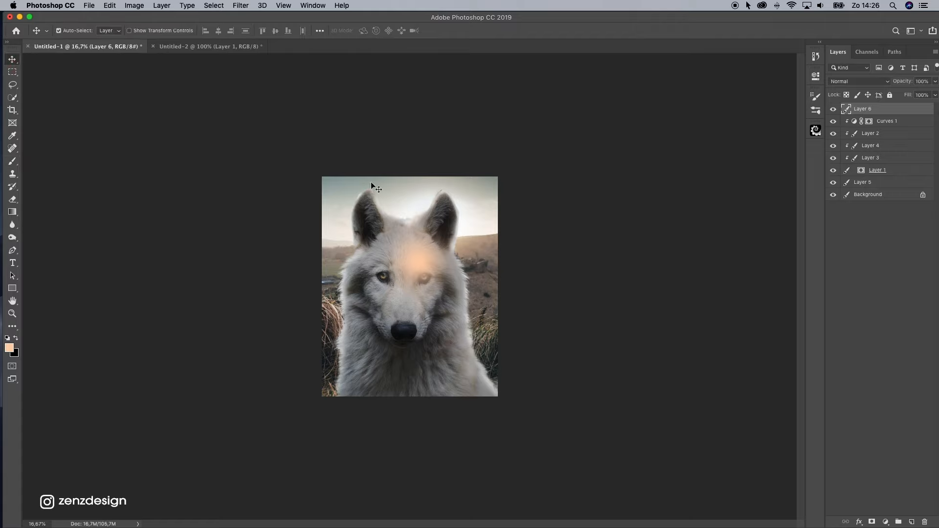
pyautogui.moveTo(438, 287); pyautogui.dragTo(426, 232)
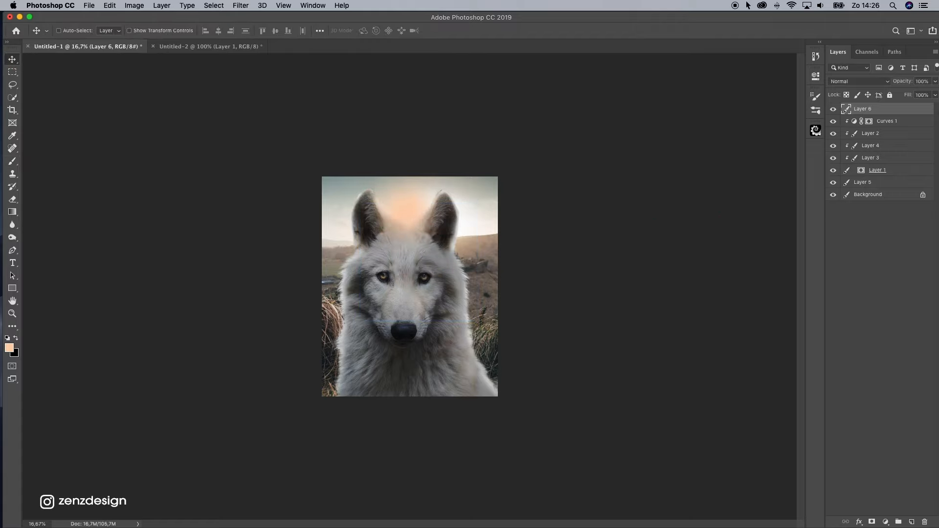
# - Set the glow layer to Screen, then narrow the glow and place it beside the wolf's right-hand ear
pyautogui.click(862, 83)
pyautogui.click(847, 151)
pyautogui.moveTo(480, 223)
pyautogui.mouseDown()
pyautogui.moveTo(512, 259)
pyautogui.moveTo(522, 251)
pyautogui.moveTo(497, 239)
pyautogui.moveTo(447, 238)
pyautogui.moveTo(471, 225)
pyautogui.moveTo(464, 225)
pyautogui.mouseUp()
pyautogui.press('super+t')
pyautogui.moveTo(519, 203); pyautogui.dragTo(493, 220)
pyautogui.moveTo(514, 190); pyautogui.dragTo(435, 188)
pyautogui.press('Return')
# - Duplicate the glow layer, rotate the copy about 27° and reposition it around the right-hand ear
pyautogui.press('super+j')
pyautogui.press('super+t')
pyautogui.moveTo(487, 246); pyautogui.dragTo(450, 272)
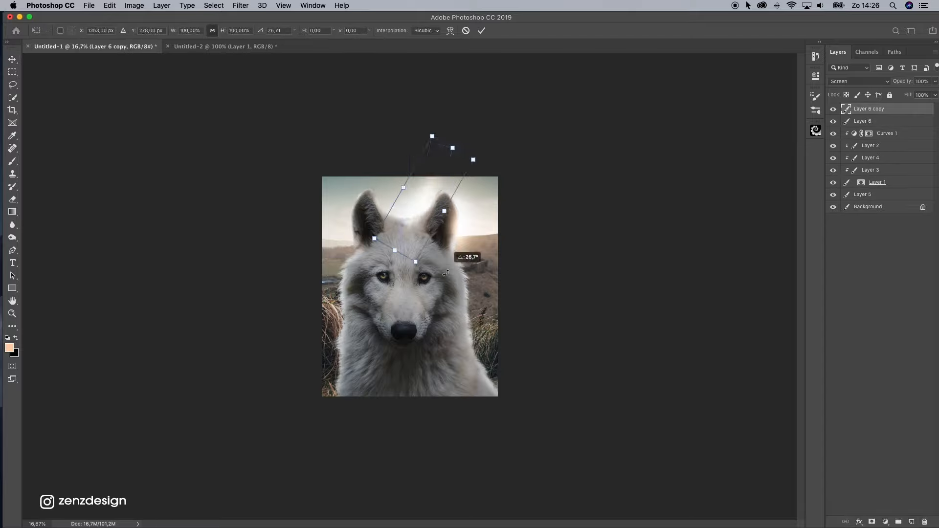
pyautogui.press('Return')
pyautogui.press('super+t')
pyautogui.moveTo(424, 196); pyautogui.dragTo(459, 225)
pyautogui.press('Return')
# - Duplicate the original glow layer again, enlarge the copy over the sunlit side and lower its opacity
pyautogui.moveTo(876, 120); pyautogui.dragTo(912, 522)
pyautogui.press('super+t')
pyautogui.moveTo(475, 225); pyautogui.dragTo(580, 233)
pyautogui.moveTo(524, 245); pyautogui.dragTo(495, 285)
pyautogui.press('Return')
pyautogui.moveTo(935, 82); pyautogui.dragTo(918, 95)
# - Soften the landscape layer behind the wolf with a Gaussian Blur
pyautogui.click(871, 206)
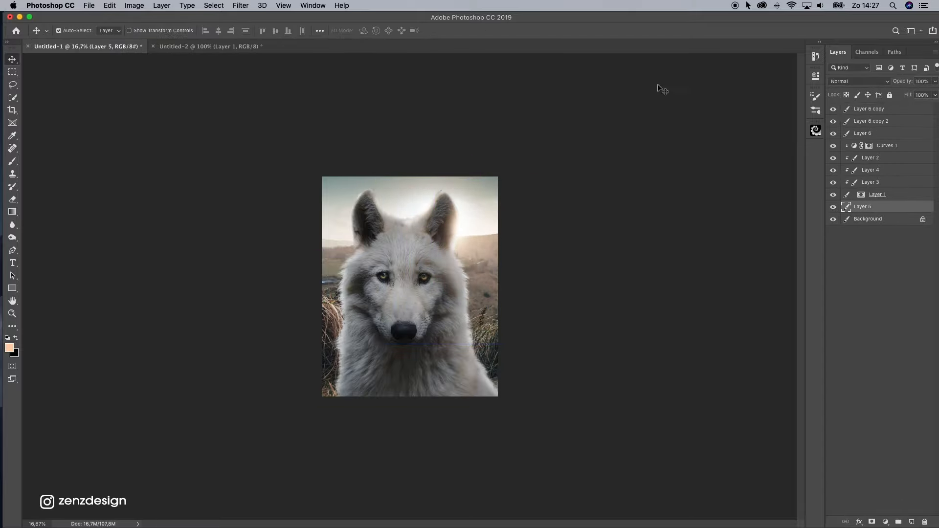
pyautogui.press('z')
pyautogui.click(240, 6)
pyautogui.moveTo(247, 111)
pyautogui.click(381, 148)
pyautogui.moveTo(665, 216); pyautogui.dragTo(658, 216)
pyautogui.press('Return')
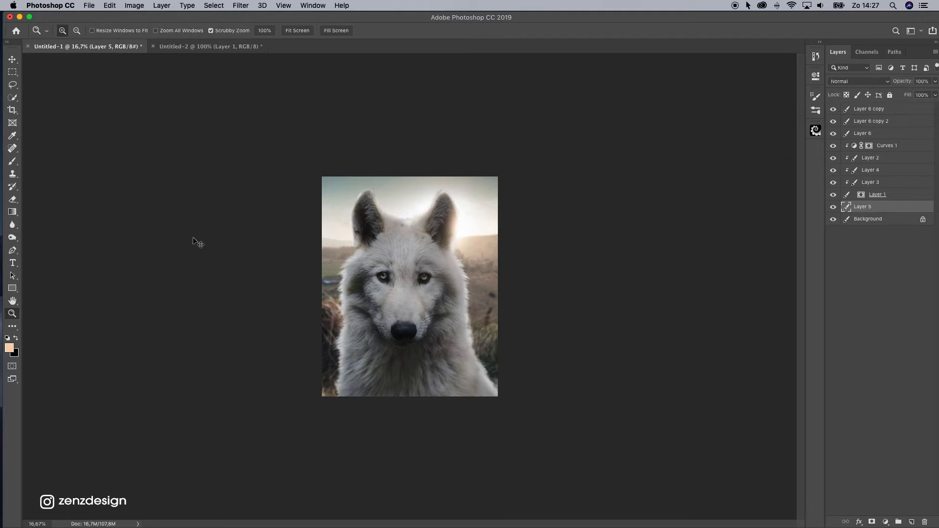
# - Add a new empty layer above all the glow layers
pyautogui.click(896, 110)
pyautogui.click(913, 522)
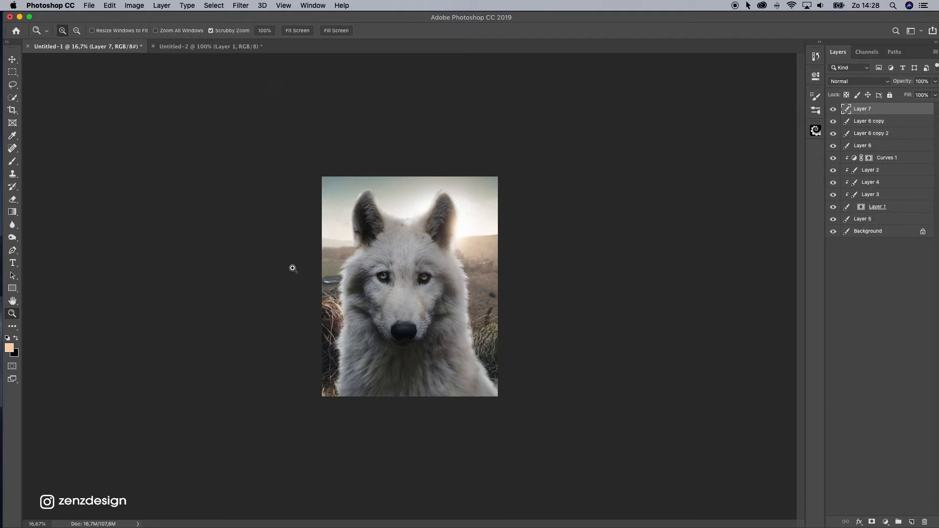
# - Set the foreground colour to light orange #ffc478 and paint one soft dab beside the wolf's right-hand ear on the new layer
pyautogui.click(13, 162)
pyautogui.click(9, 348)
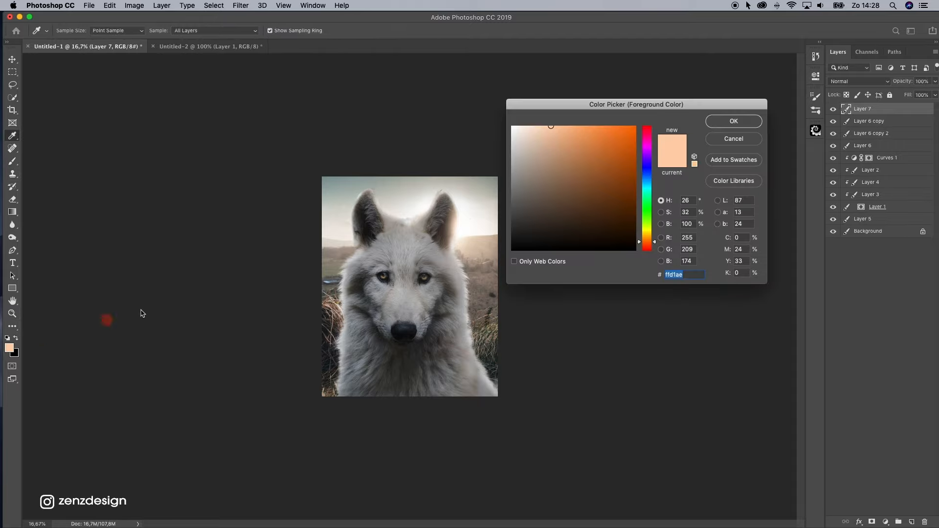
pyautogui.moveTo(555, 154); pyautogui.dragTo(578, 100)
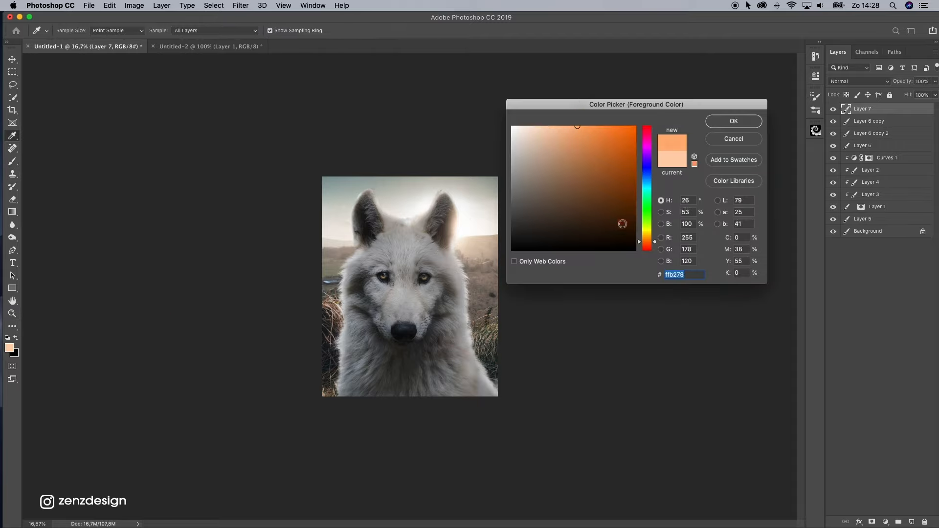
pyautogui.moveTo(654, 245)
pyautogui.mouseDown()
pyautogui.moveTo(654, 234)
pyautogui.moveTo(653, 242)
pyautogui.mouseUp()
pyautogui.click(647, 235)
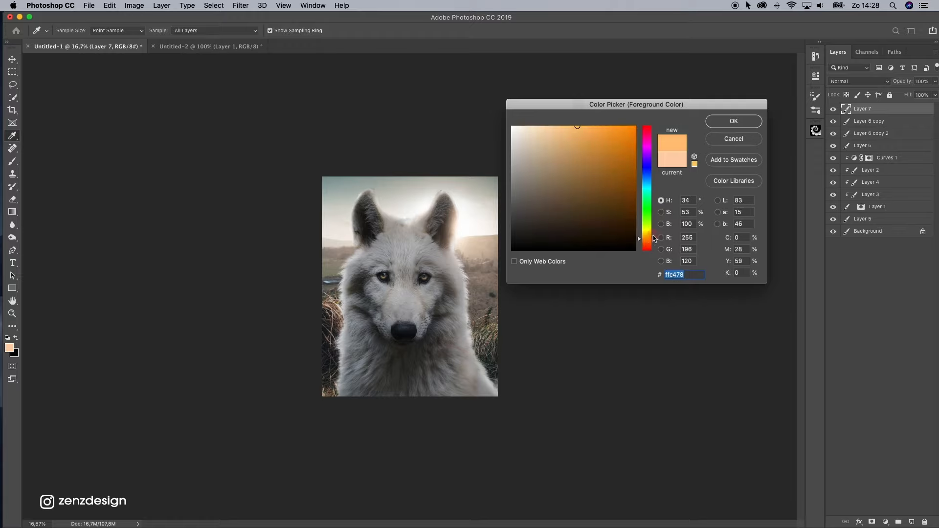
pyautogui.click(733, 121)
pyautogui.press('b')
pyautogui.click(428, 236)
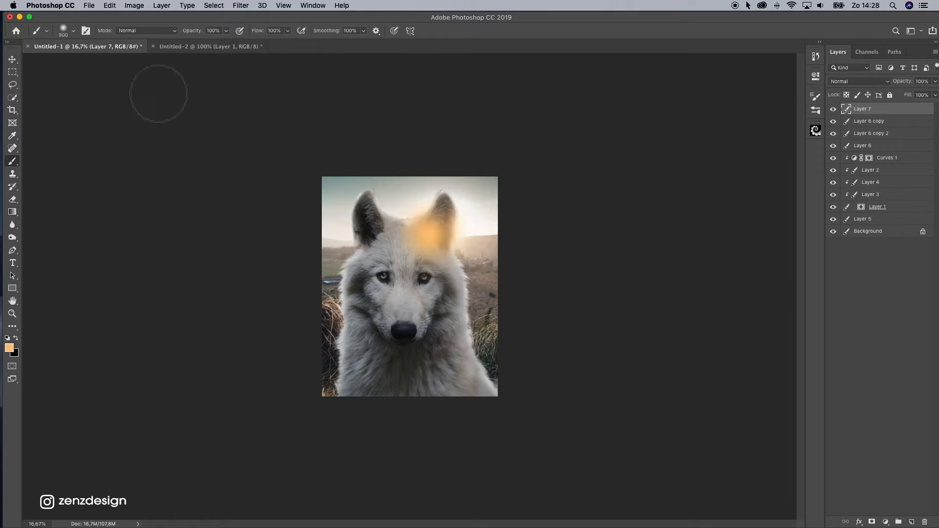
# - Set the orange dab layer's blend mode to Overlay and move the dab onto the bright sun area beside the wolf
pyautogui.click(12, 60)
pyautogui.click(844, 83)
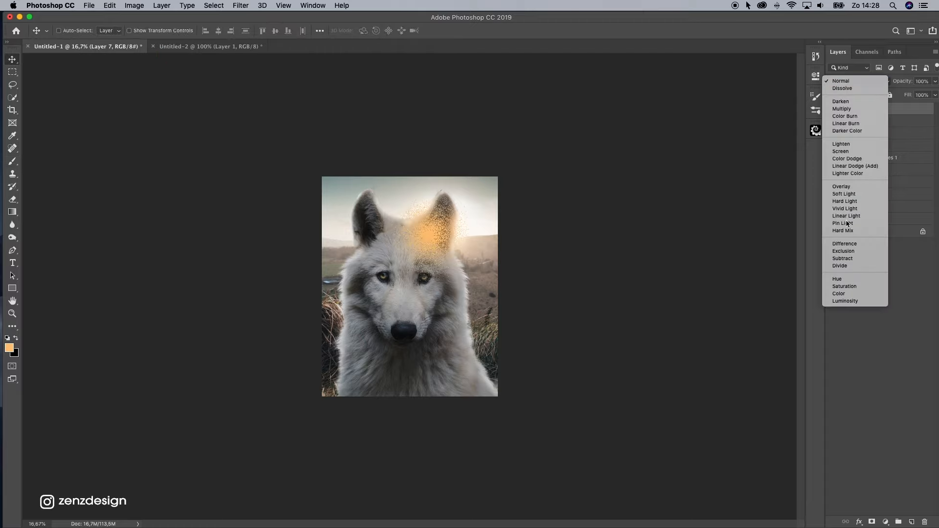
pyautogui.click(853, 185)
pyautogui.moveTo(441, 245)
pyautogui.mouseDown()
pyautogui.moveTo(486, 254)
pyautogui.moveTo(493, 246)
pyautogui.mouseUp()
# - Enlarge the orange glow with Free Transform and shift it outward past the canvas edge beside the sun
pyautogui.press('super+t')
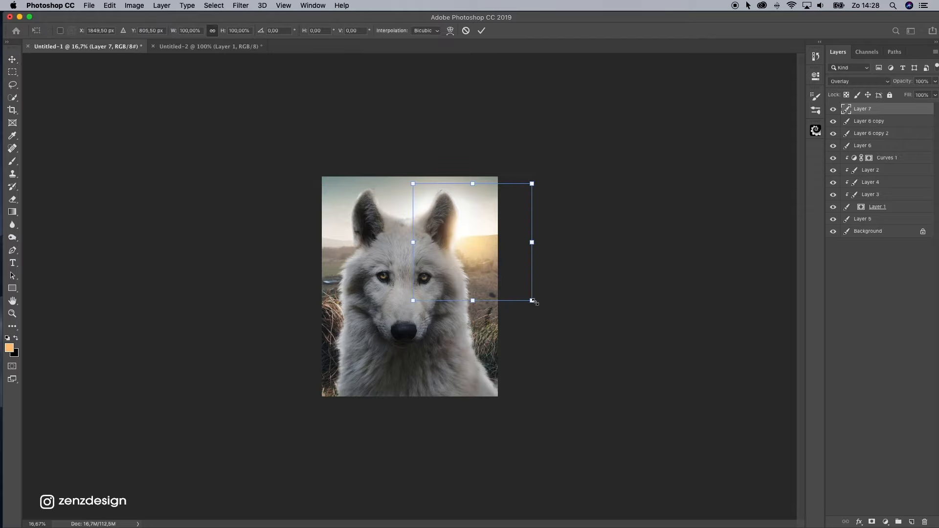
pyautogui.moveTo(531, 300); pyautogui.dragTo(597, 365)
pyautogui.moveTo(522, 275); pyautogui.dragTo(565, 251)
pyautogui.press('Return')
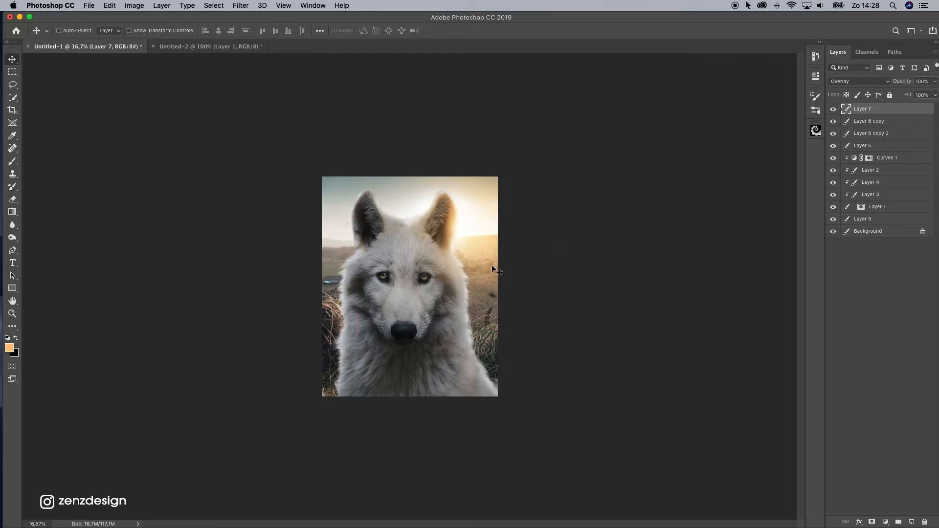
# - Scale the orange glow up to about 118.59% more and reposition it over the upper sunlit side of the image
pyautogui.press('super+t')
pyautogui.moveTo(608, 105); pyautogui.dragTo(703, 29)
pyautogui.moveTo(489, 251); pyautogui.dragTo(533, 253)
pyautogui.moveTo(713, 397); pyautogui.dragTo(658, 339)
pyautogui.moveTo(557, 239); pyautogui.dragTo(539, 259)
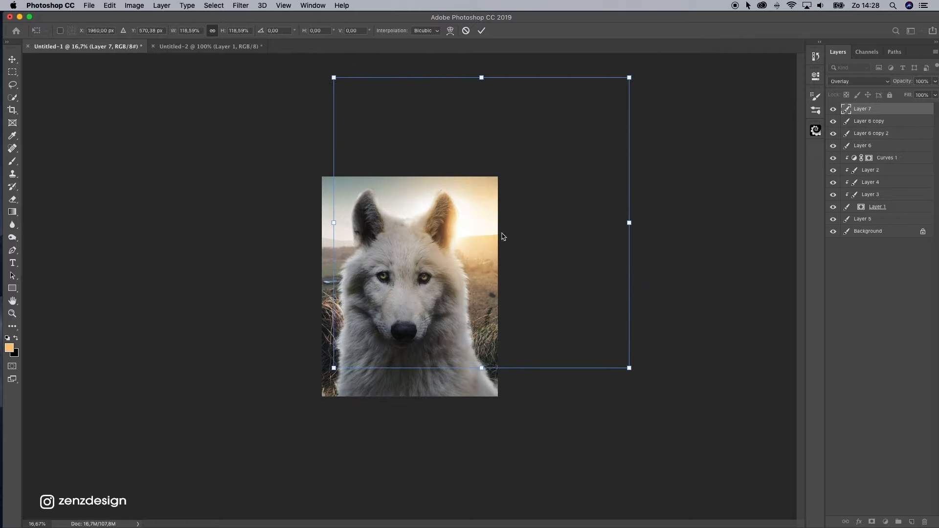
pyautogui.press('Return')
pyautogui.moveTo(500, 230); pyautogui.dragTo(526, 223)
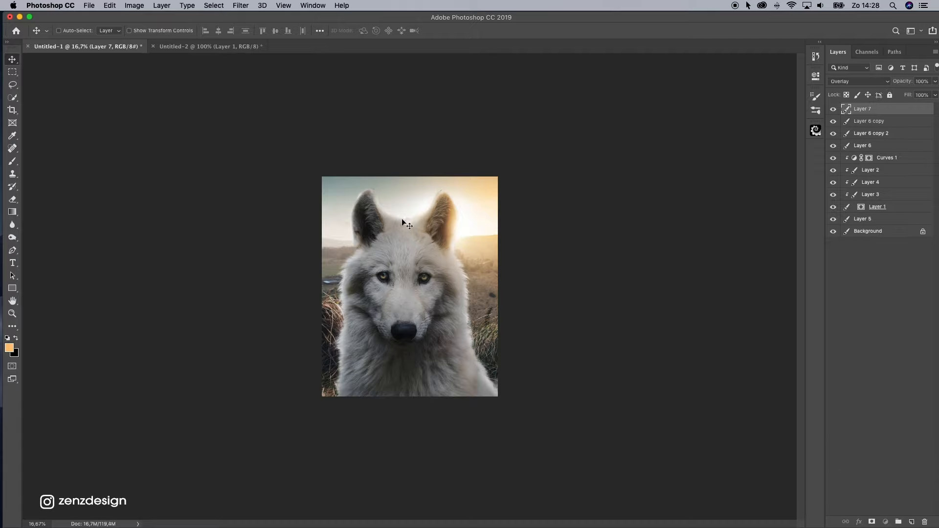
# - Reshape the orange glow to about 68.25% width and 141.64% height along the sunlit edge, and set its blend mode to Soft Light
pyautogui.moveTo(402, 219); pyautogui.dragTo(480, 220)
pyautogui.press('super+t')
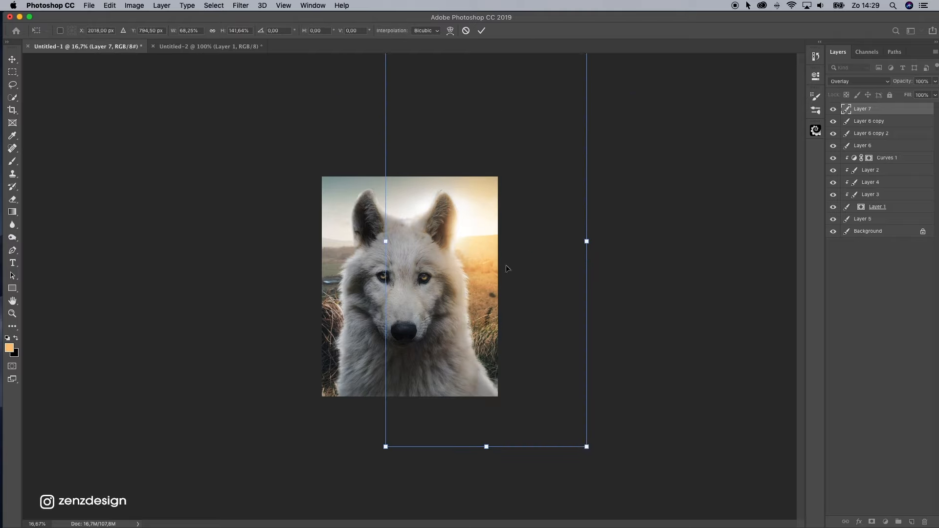
pyautogui.press('Return')
pyautogui.hotkey('shift', '+')
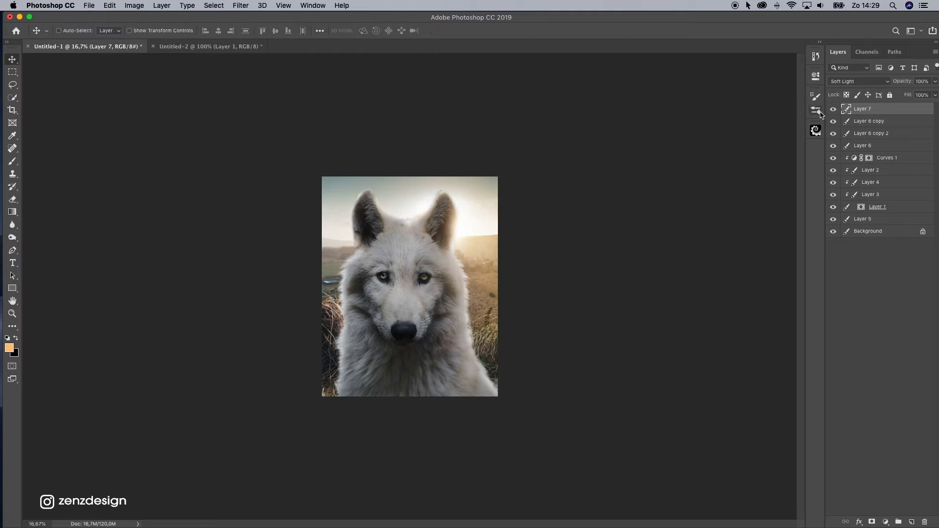
# - Add a Gradient Fill layer on top with Radial style, reversed and not aligned with the layer
pyautogui.click(887, 524)
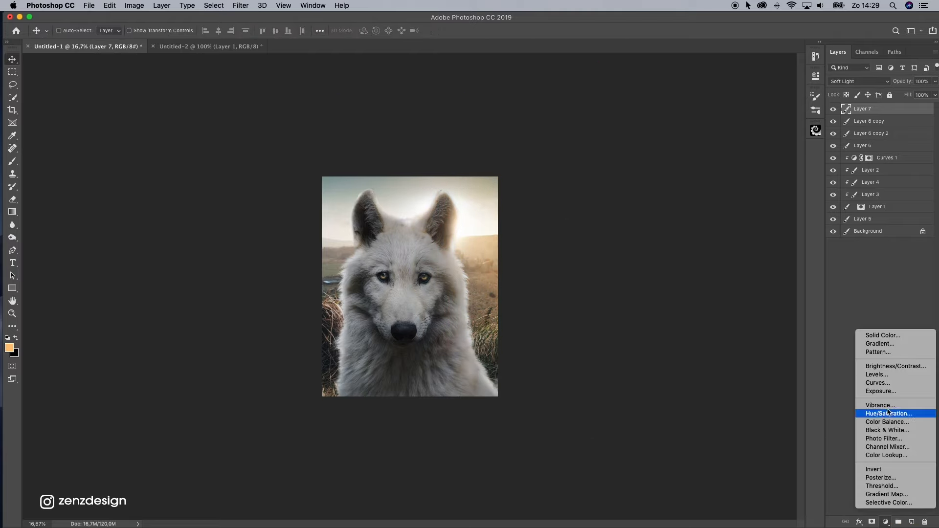
pyautogui.click(895, 344)
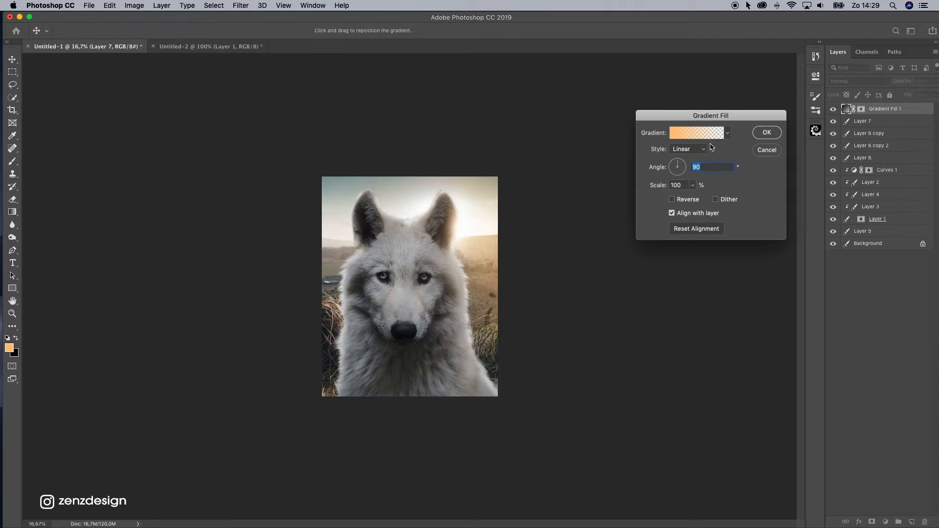
pyautogui.click(698, 153)
pyautogui.click(697, 158)
pyautogui.click(683, 199)
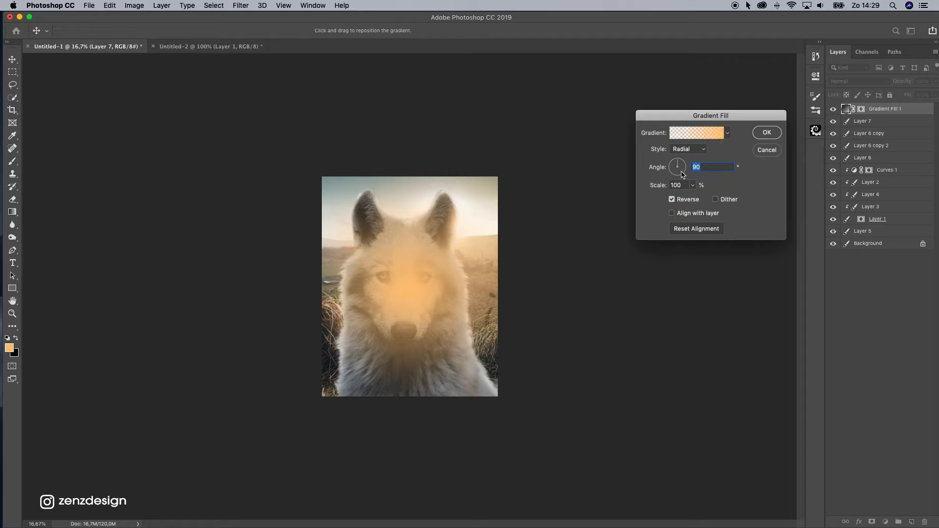
# - Change the opaque start colour stop of the fill's gradient to very dark brown #281e12
pyautogui.click(704, 132)
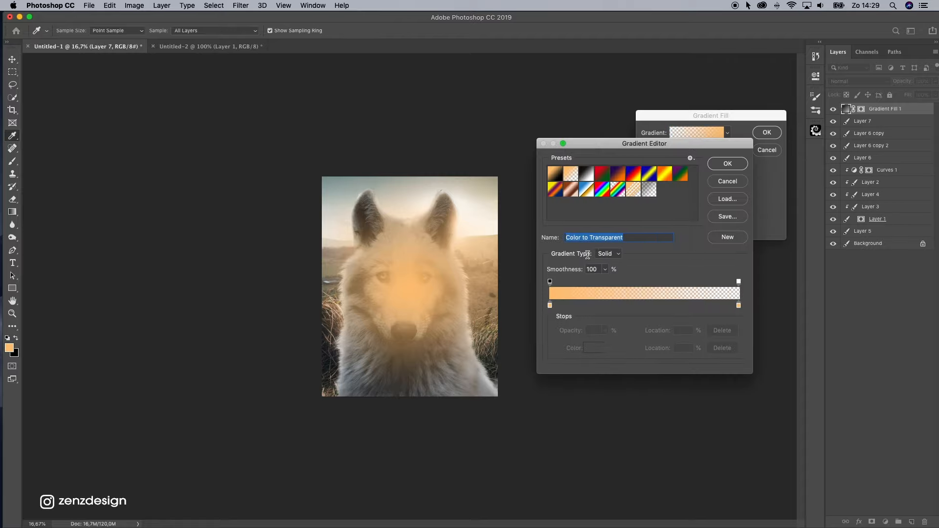
pyautogui.click(550, 306)
pyautogui.click(602, 349)
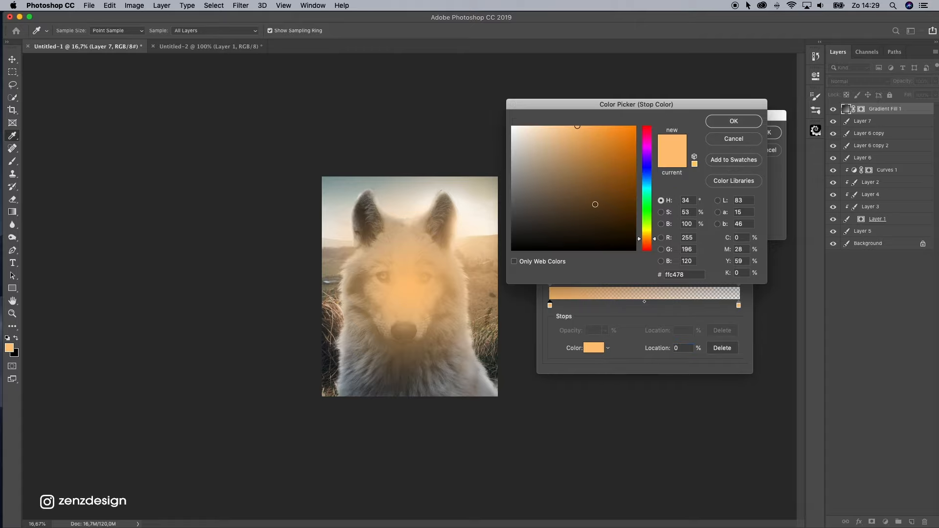
pyautogui.moveTo(595, 205); pyautogui.dragTo(289, 256)
pyautogui.moveTo(326, 321); pyautogui.dragTo(366, 300)
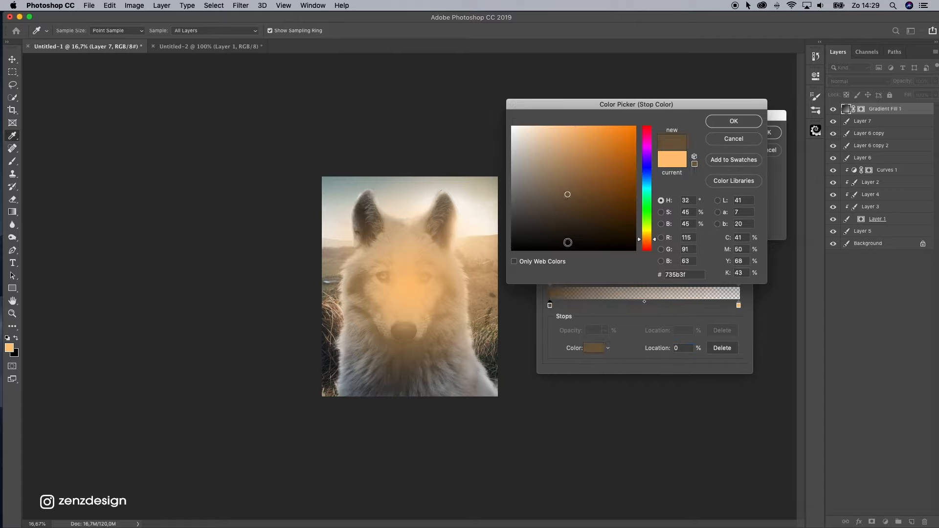
pyautogui.moveTo(568, 243); pyautogui.dragTo(580, 231)
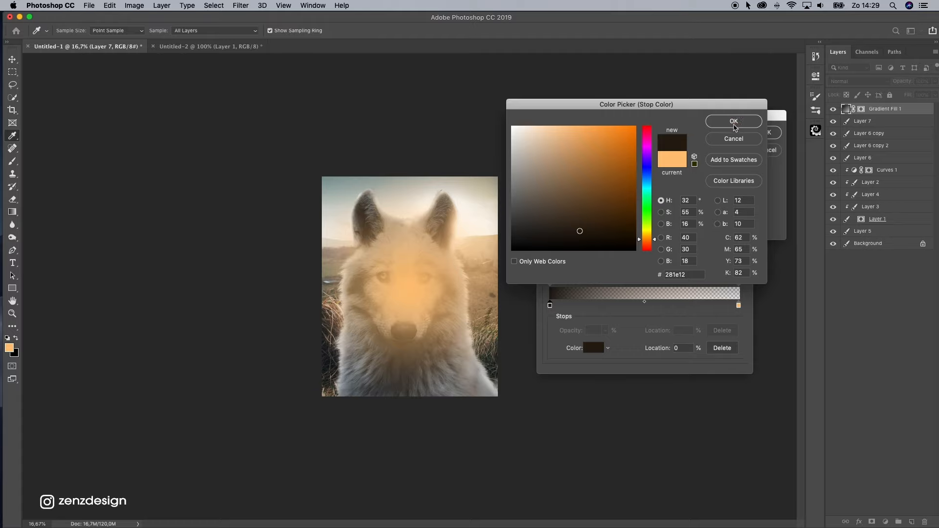
pyautogui.click(734, 122)
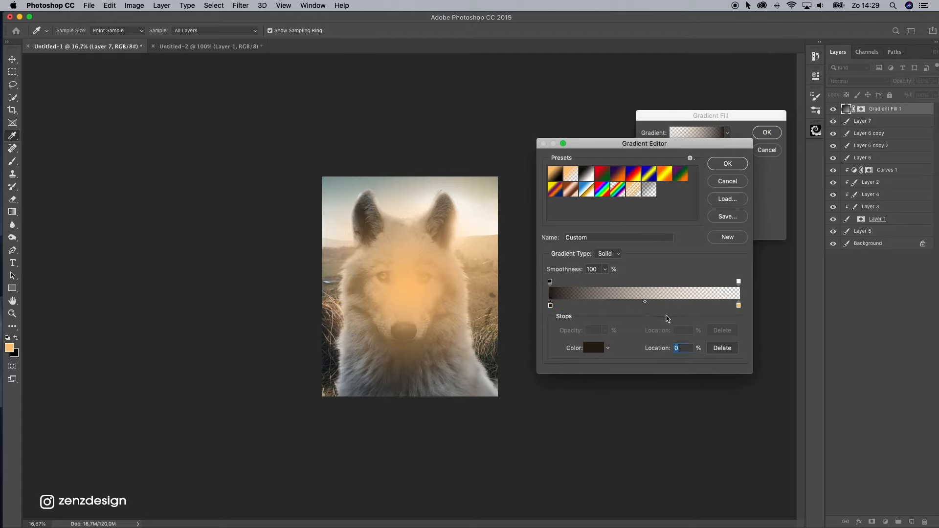
# - Replace the gradient's orange end stop with a dark one and apply the gradient fill at 130% scale
pyautogui.click(668, 307)
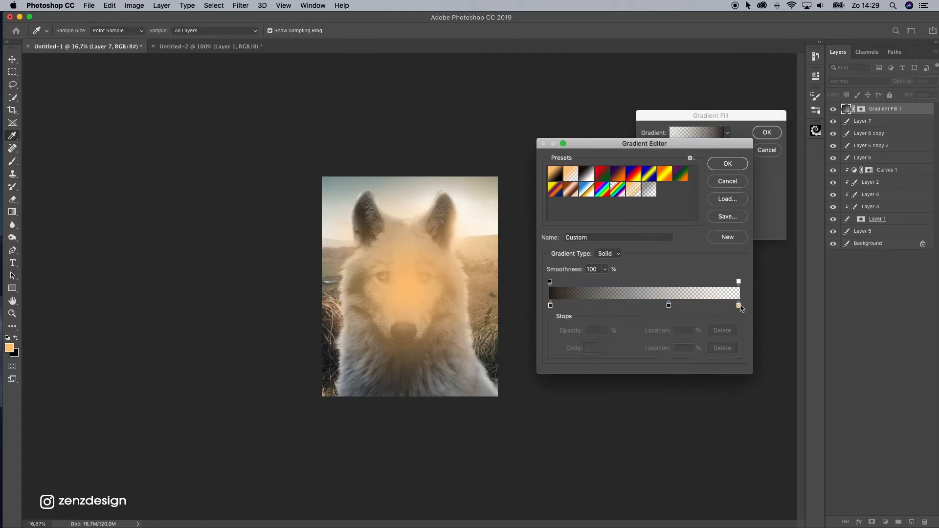
pyautogui.moveTo(669, 305); pyautogui.dragTo(756, 203)
pyautogui.moveTo(730, 303); pyautogui.dragTo(752, 306)
pyautogui.click(740, 173)
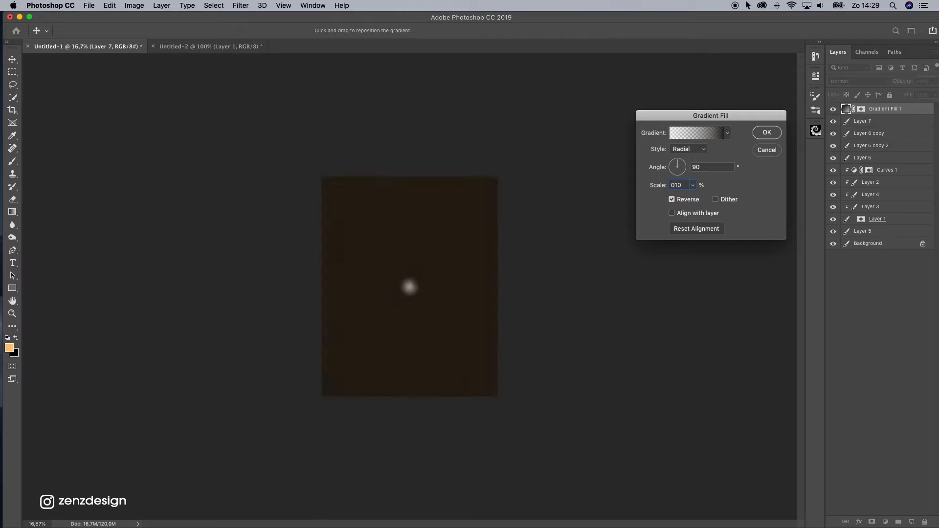
pyautogui.write('30')
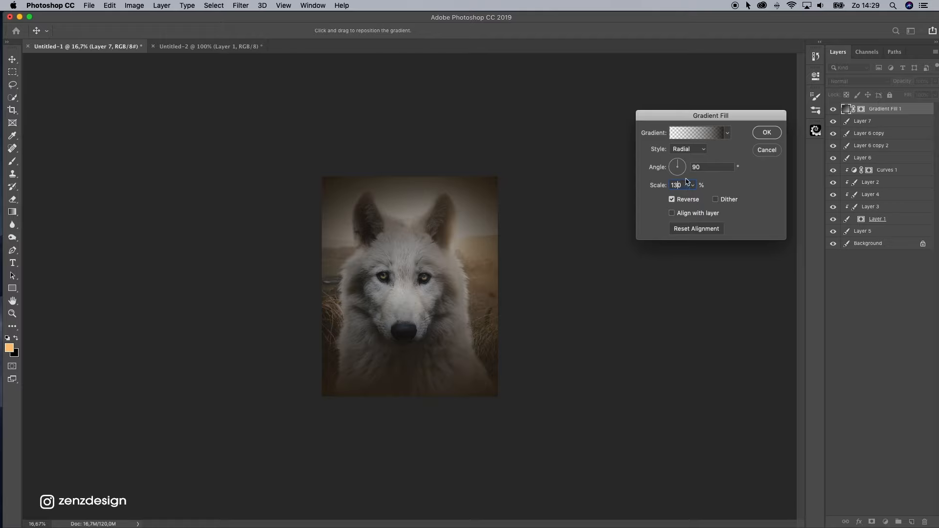
pyautogui.click(771, 135)
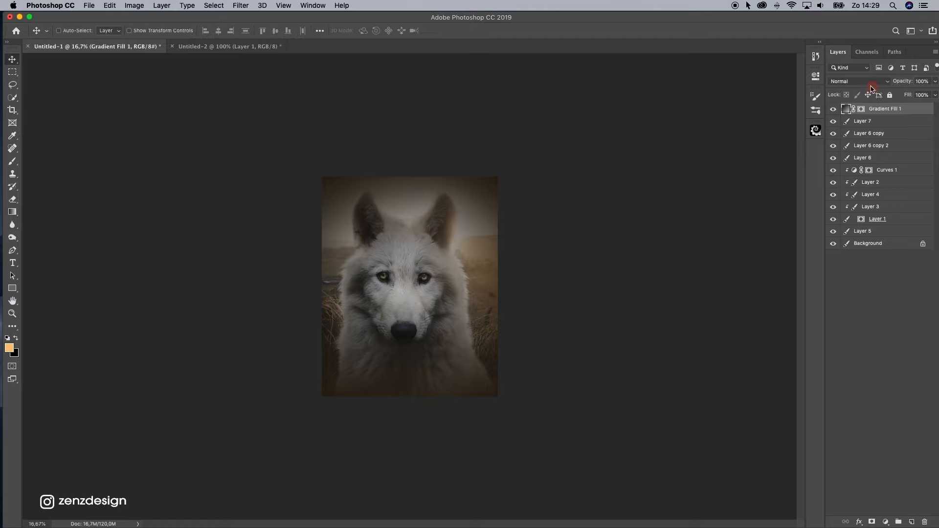
# - Set the gradient fill layer's blend mode to Overlay and lower its opacity to 51%
pyautogui.click(873, 81)
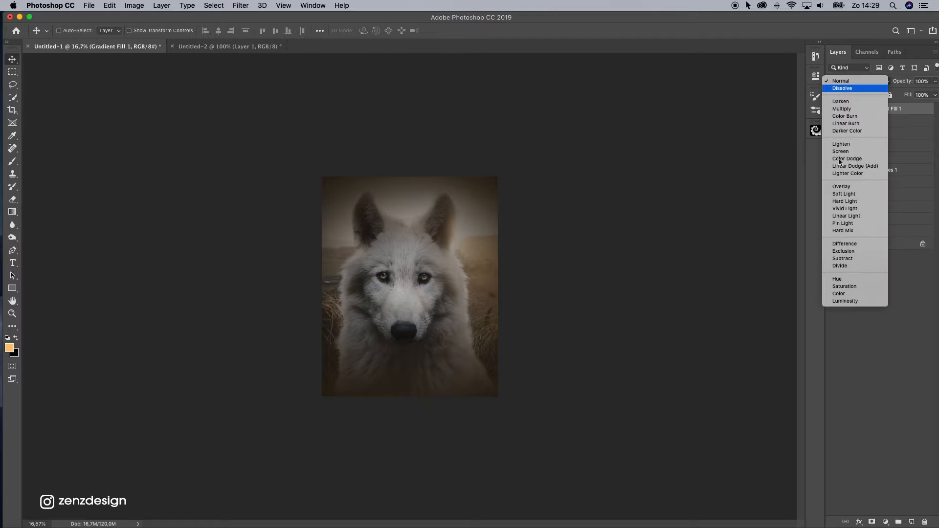
pyautogui.click(842, 186)
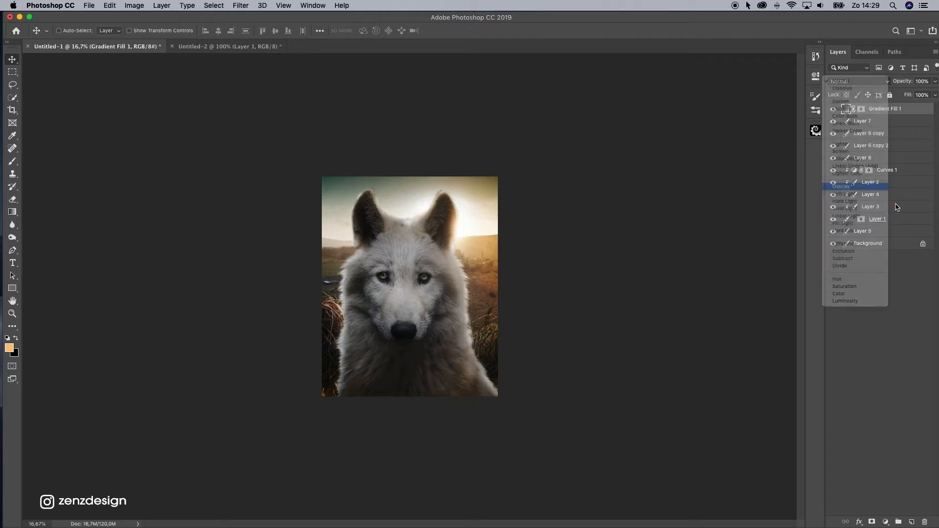
pyautogui.click(834, 109)
pyautogui.click(834, 109)
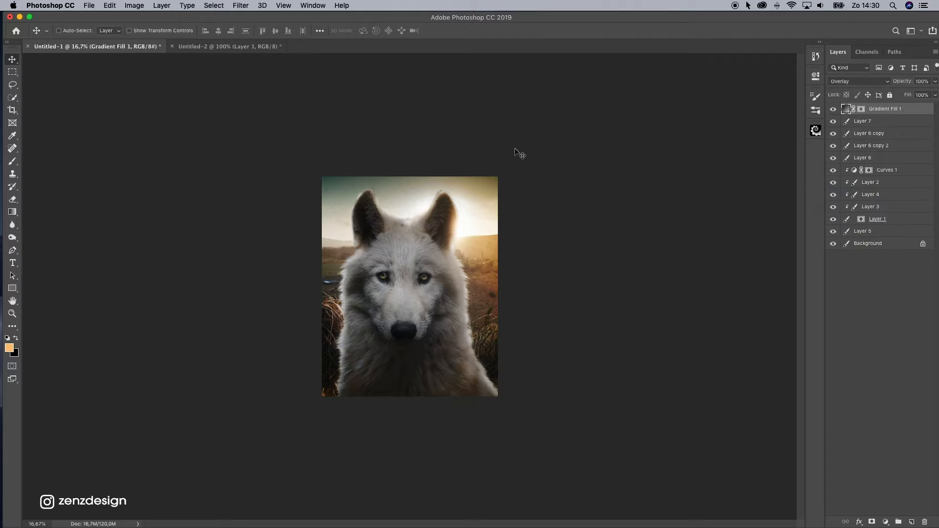
pyautogui.moveTo(935, 81); pyautogui.dragTo(913, 95)
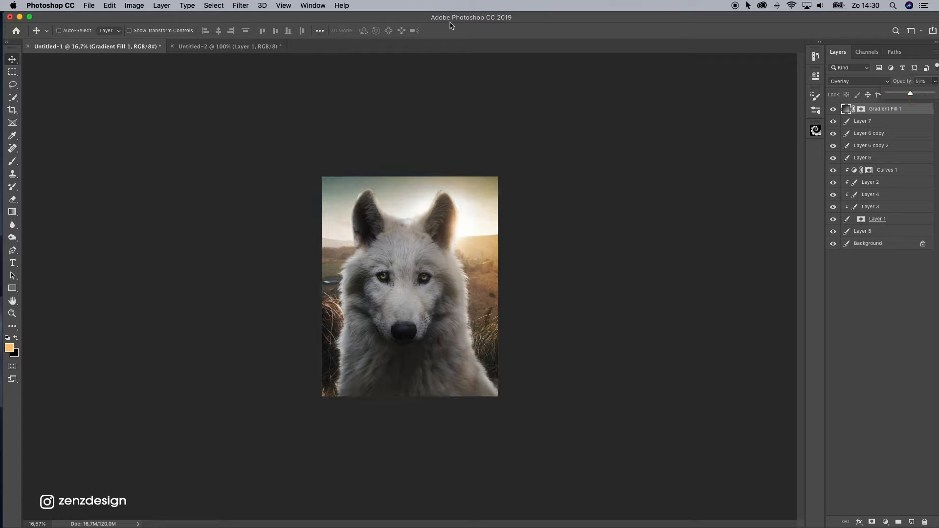
# - Paint with black on the gradient fill's mask to remove the vignette from the sky and the sunlit side
pyautogui.press('b')
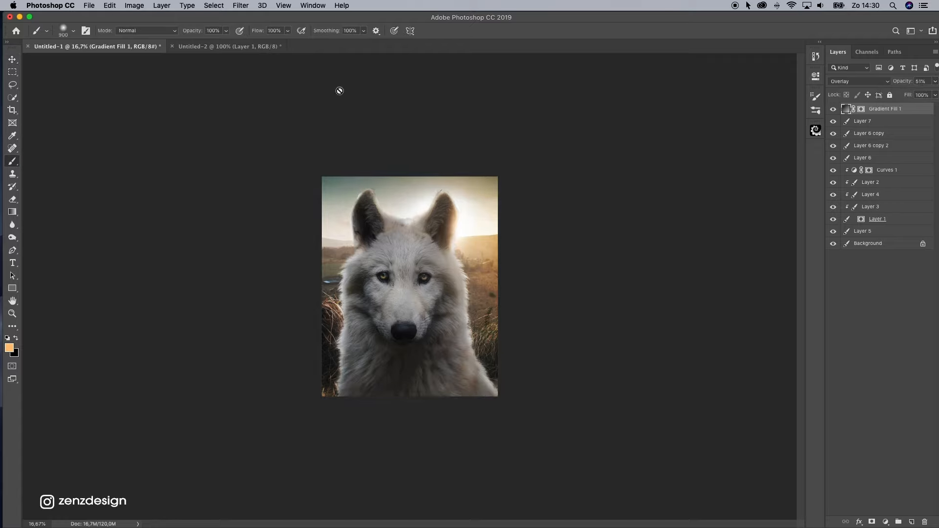
pyautogui.doubleClick(861, 111)
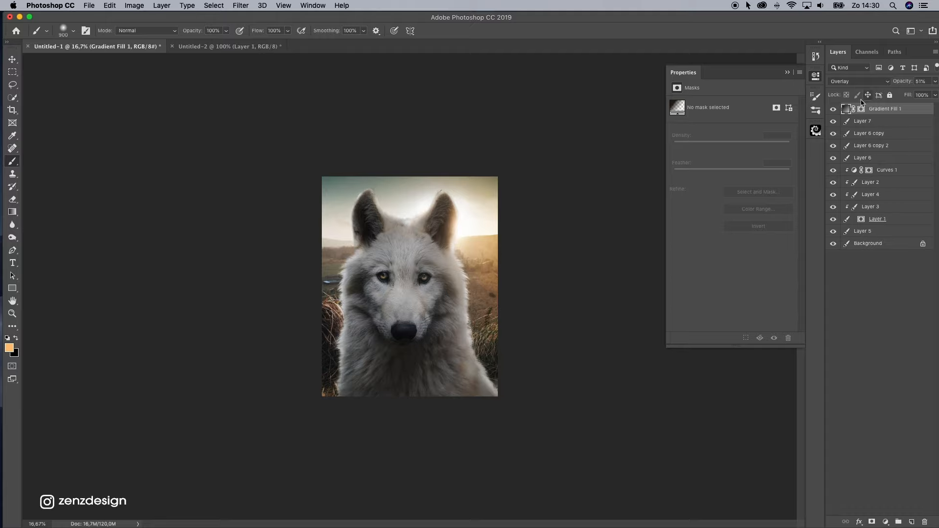
pyautogui.click(862, 111)
pyautogui.click(833, 109)
pyautogui.click(833, 109)
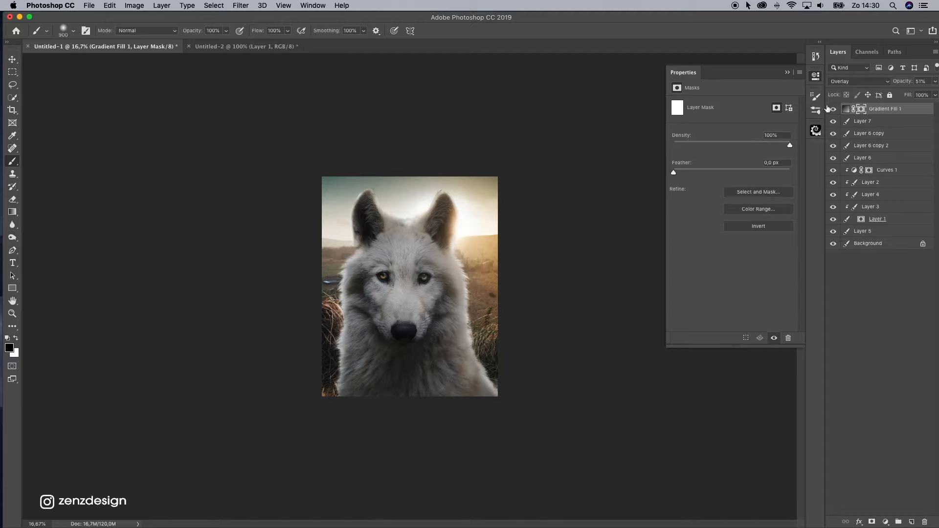
pyautogui.moveTo(266, 210); pyautogui.dragTo(430, 185)
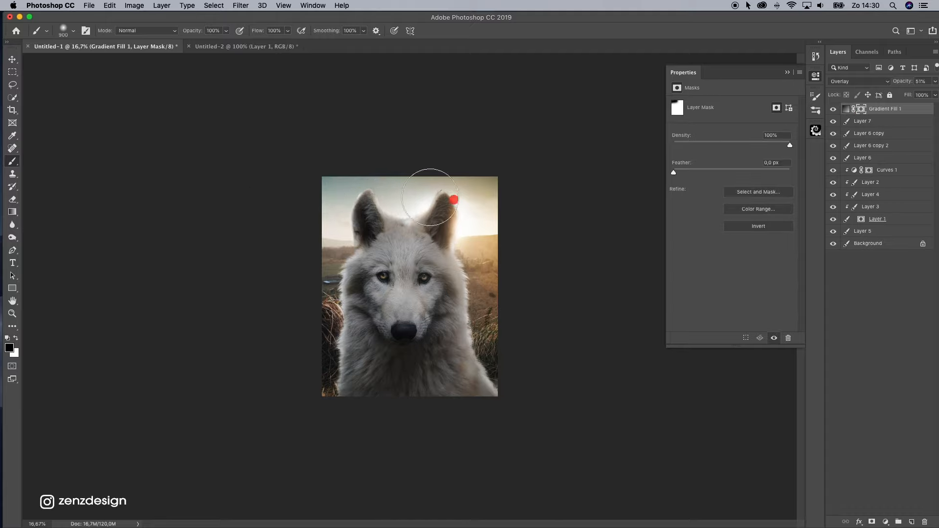
pyautogui.moveTo(531, 199)
pyautogui.mouseDown()
pyautogui.moveTo(535, 227)
pyautogui.moveTo(487, 191)
pyautogui.moveTo(466, 195)
pyautogui.moveTo(495, 272)
pyautogui.mouseUp()
pyautogui.click(833, 109)
pyautogui.click(833, 109)
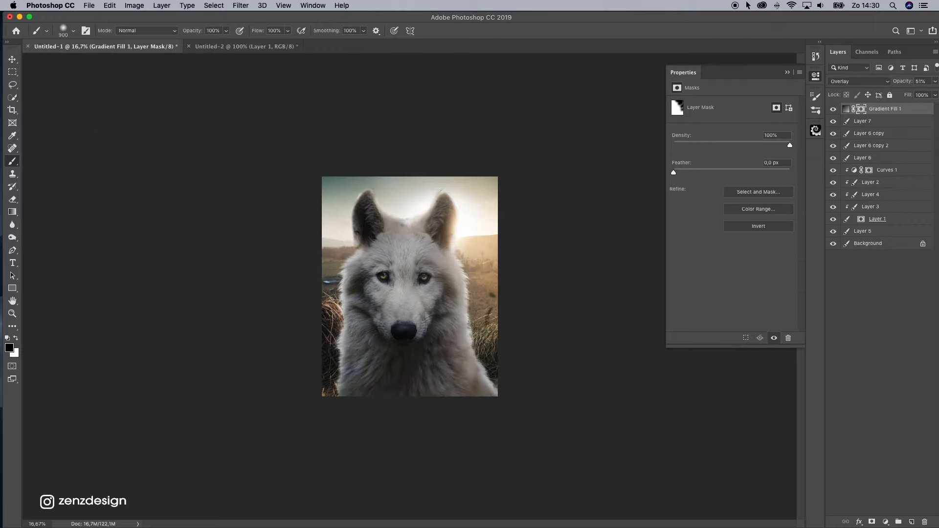
# - Lower the gradient fill layer's opacity to 39% and compare the image with and without it
pyautogui.moveTo(935, 81); pyautogui.dragTo(906, 94)
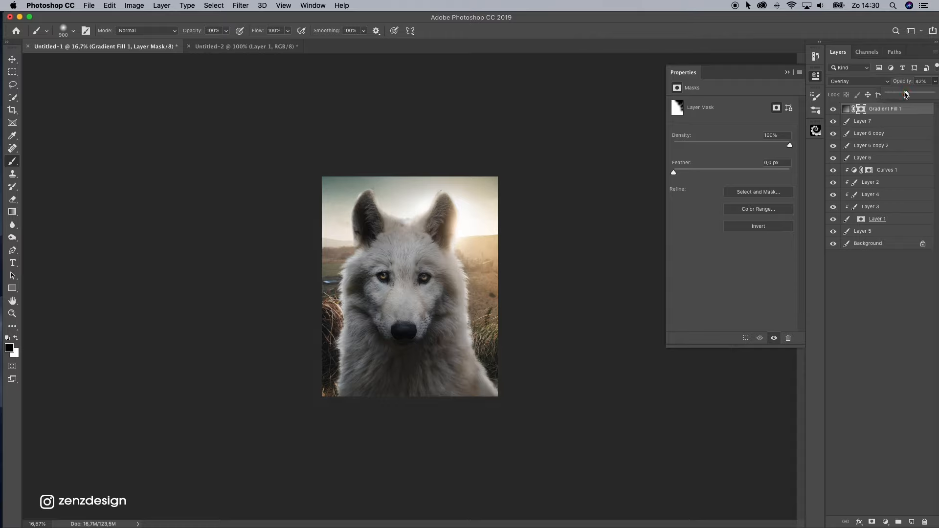
pyautogui.click(831, 112)
pyautogui.click(834, 109)
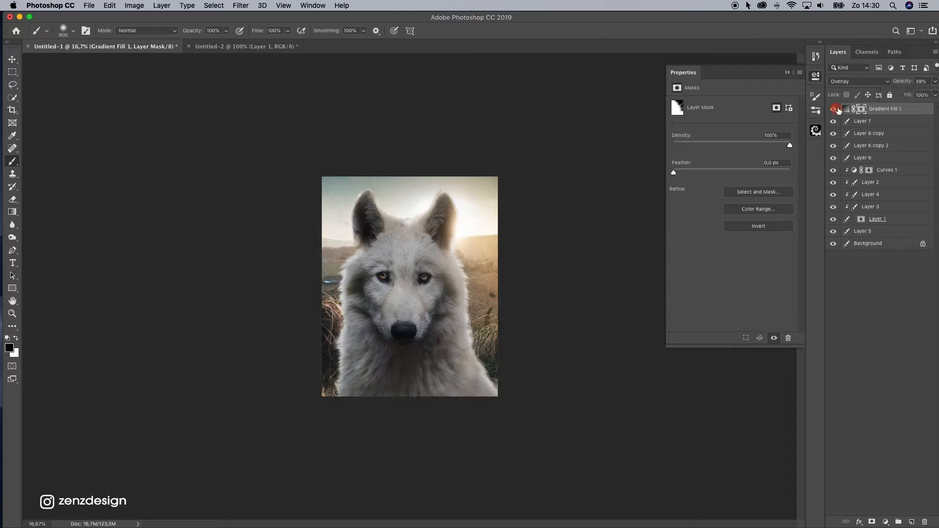
pyautogui.click(12, 313)
pyautogui.click(471, 246)
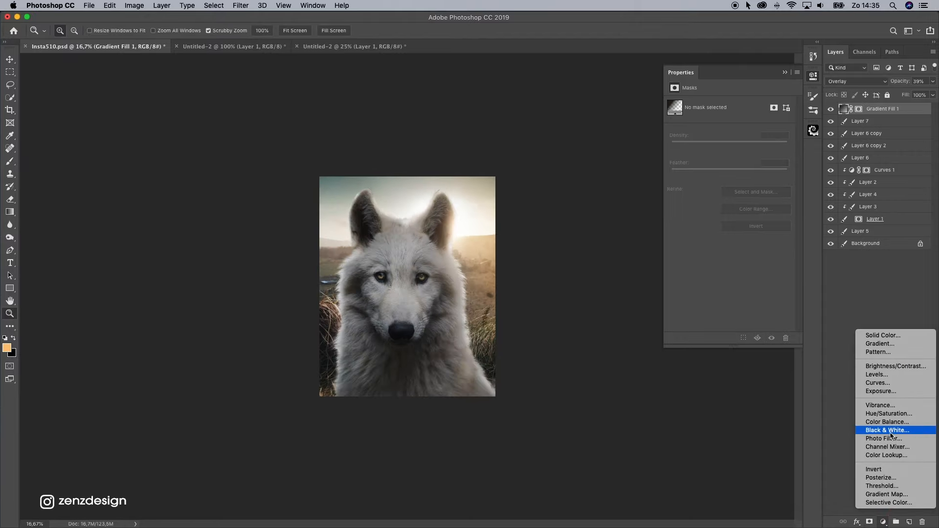
# - Add a Color Balance adjustment layer above the gradient fill, warm its midtones, and try shifting its highlights
pyautogui.press('Escape')
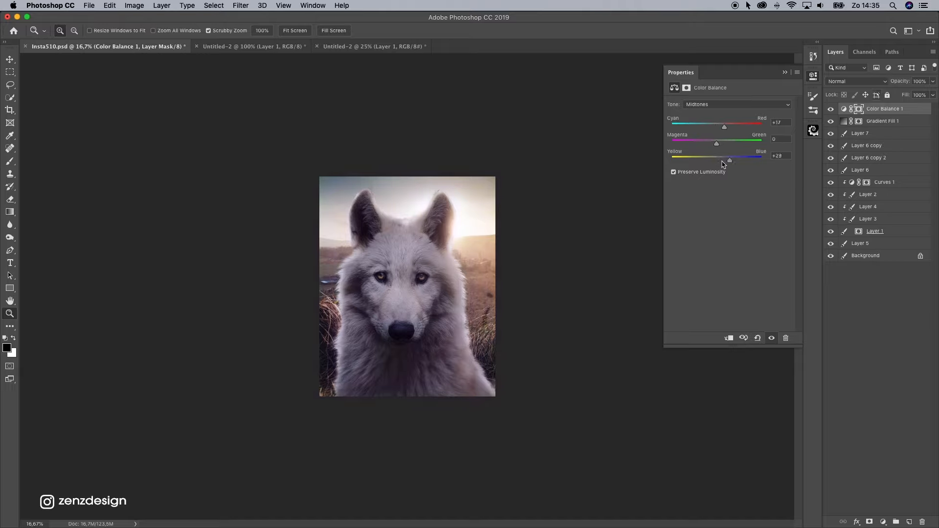
pyautogui.moveTo(724, 165); pyautogui.dragTo(727, 131)
pyautogui.click(720, 104)
pyautogui.click(720, 112)
pyautogui.moveTo(717, 128)
pyautogui.mouseDown()
pyautogui.moveTo(727, 130)
pyautogui.moveTo(717, 129)
pyautogui.mouseUp()
pyautogui.moveTo(721, 163); pyautogui.dragTo(720, 148)
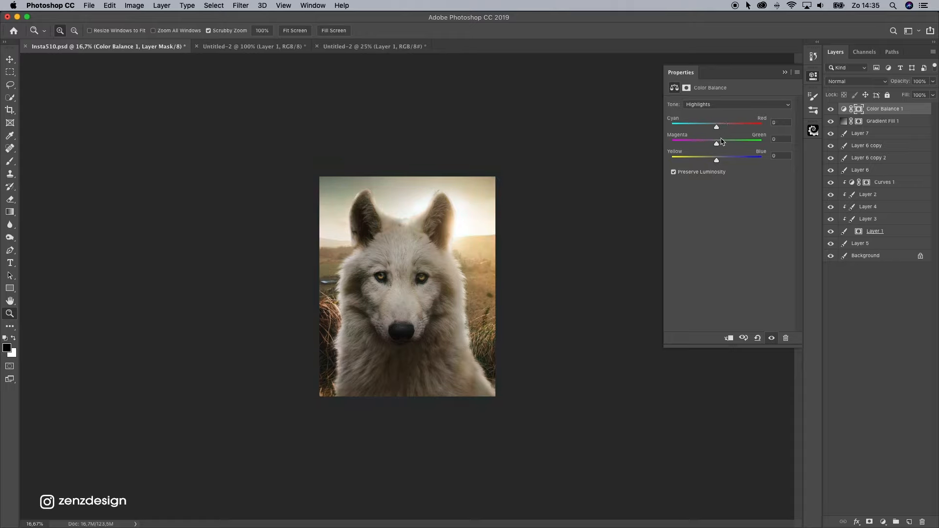
# - Try shifting the yellow–blue and cyan–red balance of the Color Balance layer's shadows
pyautogui.click(727, 103)
pyautogui.click(717, 92)
pyautogui.moveTo(717, 161)
pyautogui.mouseDown()
pyautogui.moveTo(724, 163)
pyautogui.moveTo(717, 160)
pyautogui.mouseUp()
pyautogui.moveTo(717, 127)
pyautogui.mouseDown()
pyautogui.moveTo(725, 133)
pyautogui.moveTo(717, 140)
pyautogui.mouseUp()
# - Add a Curves adjustment layer with the white point at input 226, output 255 and a midtone point at input 103, output 110
pyautogui.click(884, 522)
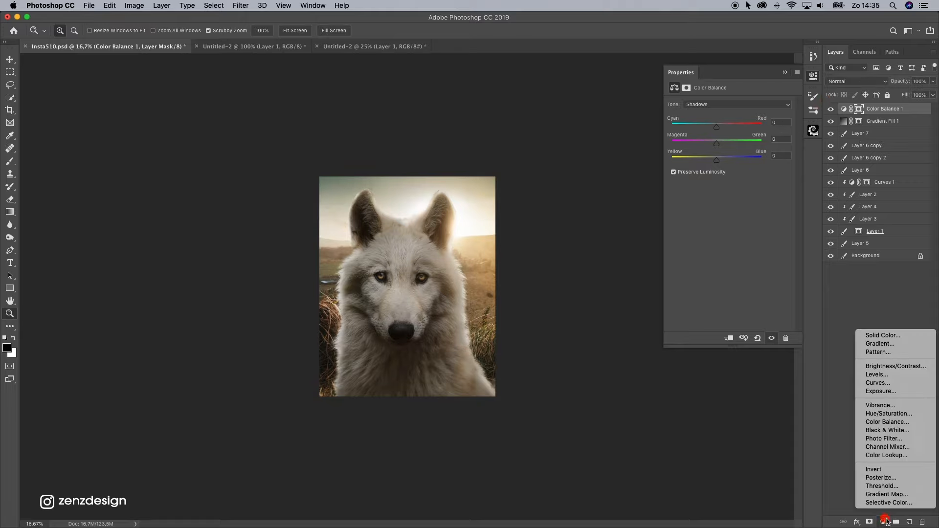
pyautogui.click(881, 380)
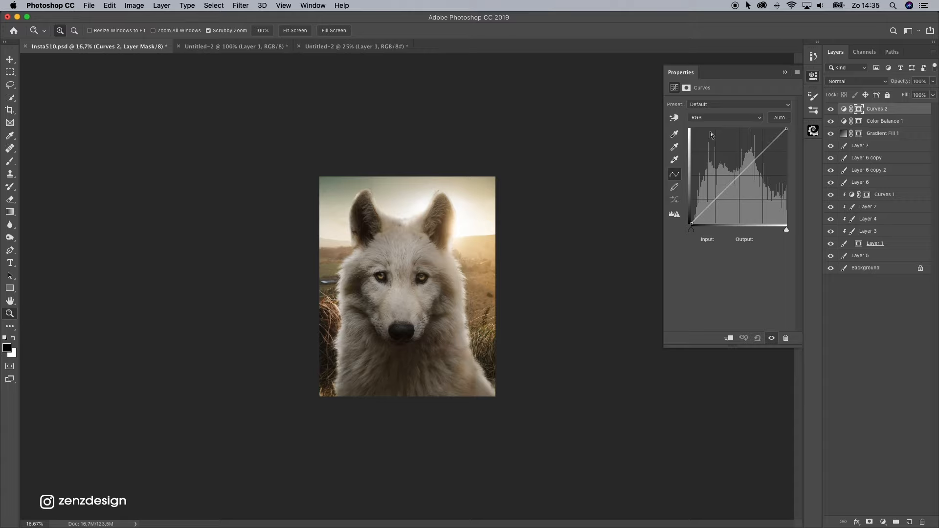
pyautogui.moveTo(786, 130)
pyautogui.mouseDown()
pyautogui.moveTo(802, 142)
pyautogui.moveTo(801, 156)
pyautogui.moveTo(775, 129)
pyautogui.mouseUp()
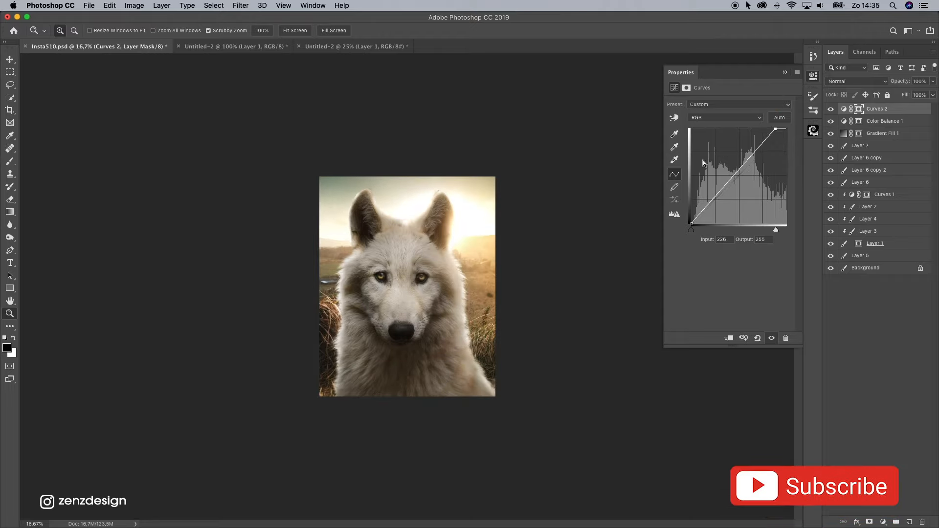
pyautogui.moveTo(691, 225)
pyautogui.mouseDown()
pyautogui.moveTo(709, 225)
pyautogui.moveTo(686, 228)
pyautogui.mouseUp()
pyautogui.moveTo(727, 183)
pyautogui.mouseDown()
pyautogui.moveTo(732, 195)
pyautogui.moveTo(730, 183)
pyautogui.mouseUp()
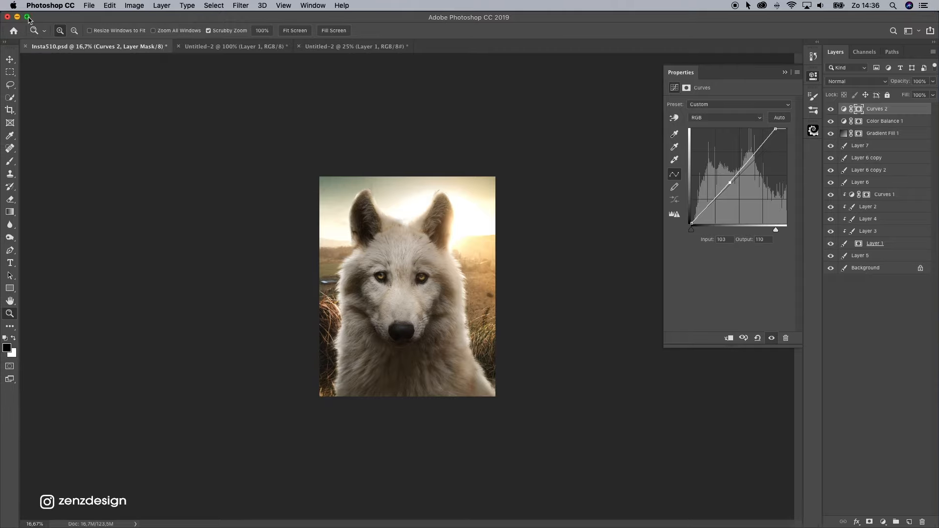
# - Compare the image with and without the top Curves adjustment, and then with and without the landscape background on Layer 5
pyautogui.click(830, 110)
pyautogui.click(828, 111)
pyautogui.click(698, 227)
pyautogui.click(831, 257)
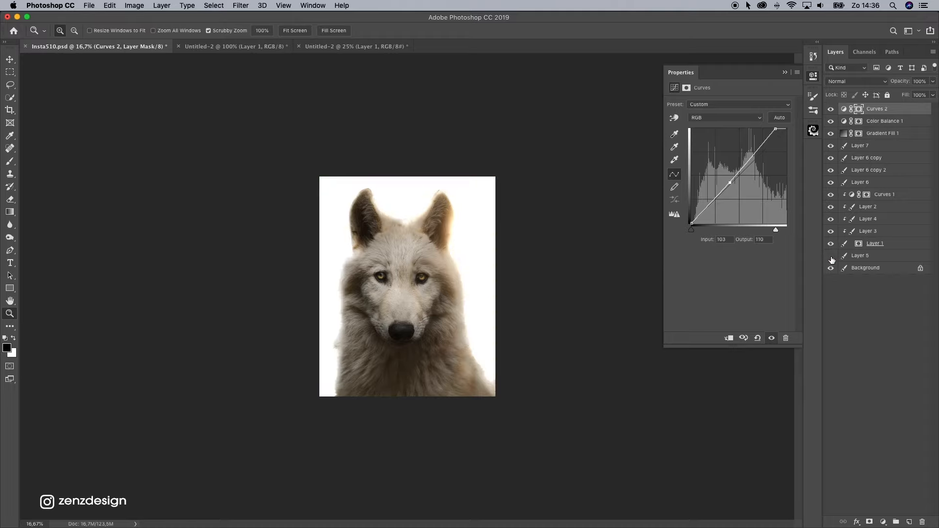
pyautogui.click(832, 258)
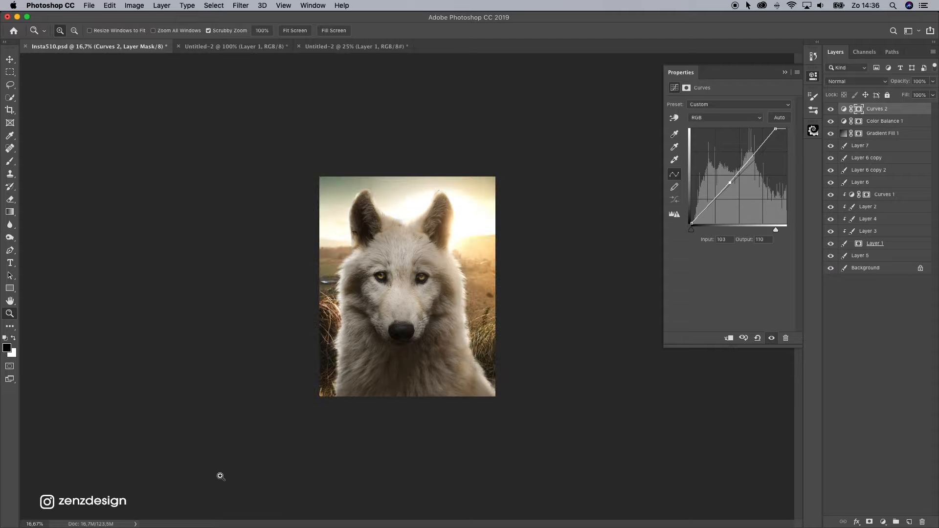